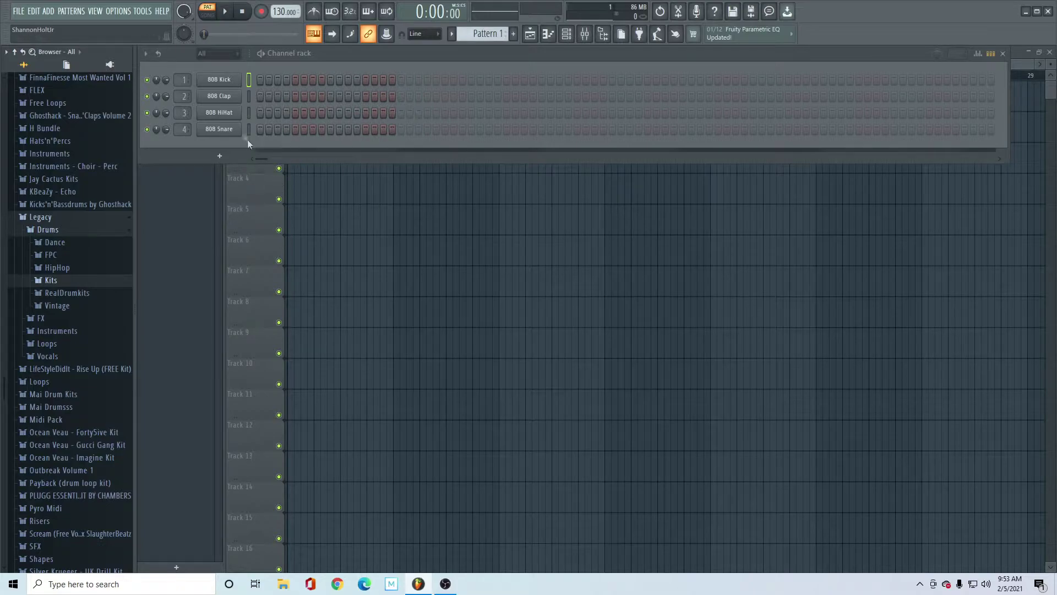
- Create a new empty project and discard the changes to the untitled one
left_click(20, 12)
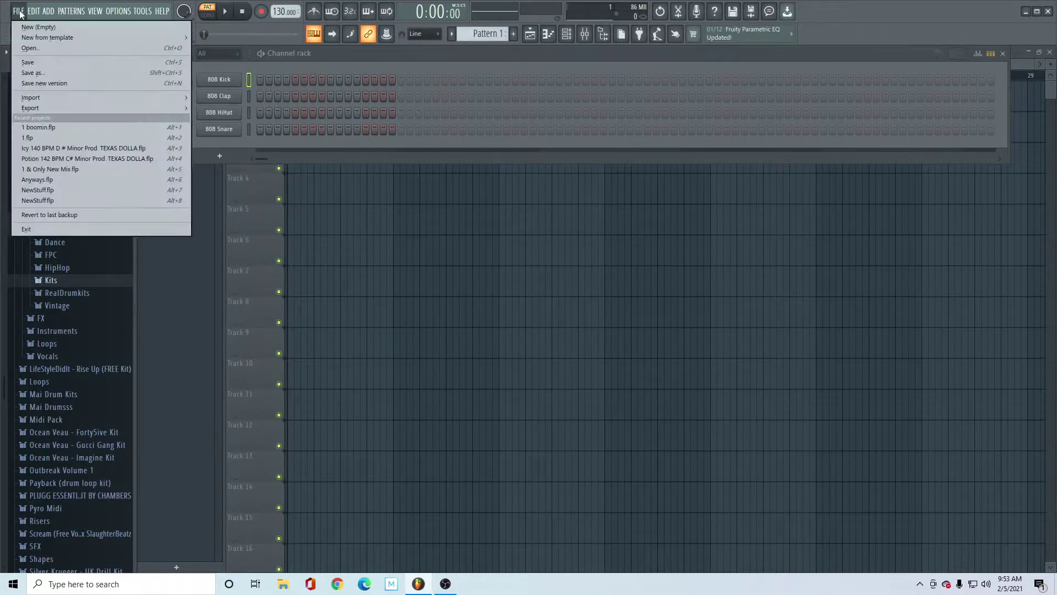
left_click(20, 12)
left_click(21, 12)
left_click(28, 26)
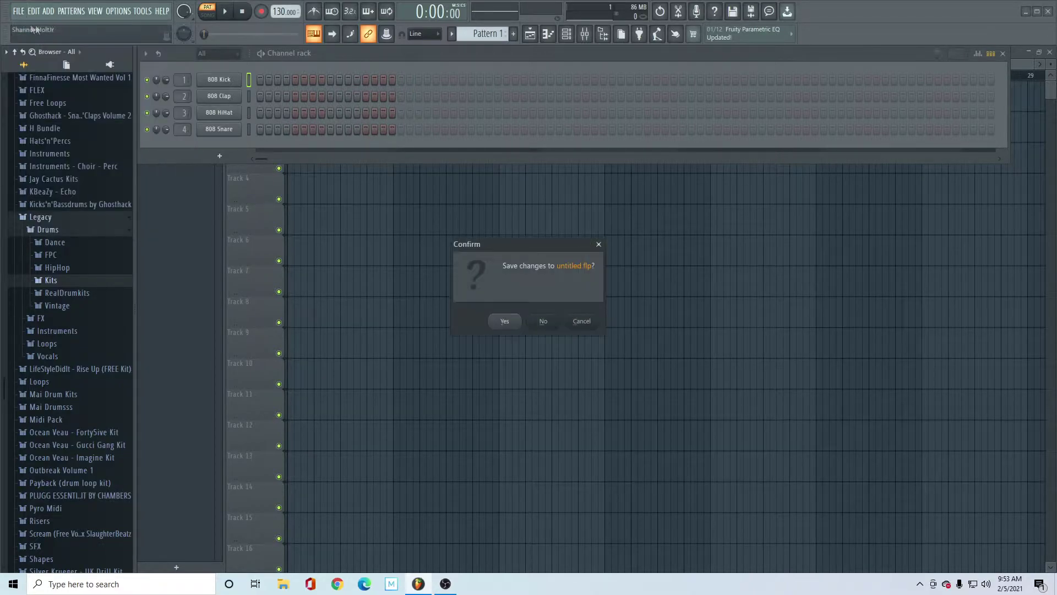
left_click(544, 321)
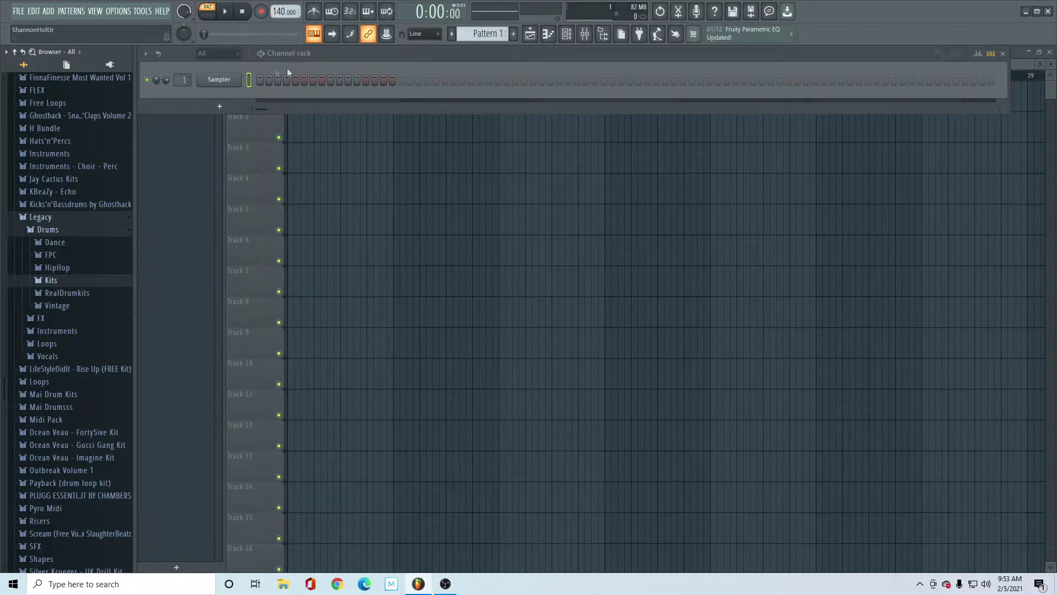
- Add an FL Keys channel to the channel rack and audition a few notes on its keyboard
left_click(222, 108)
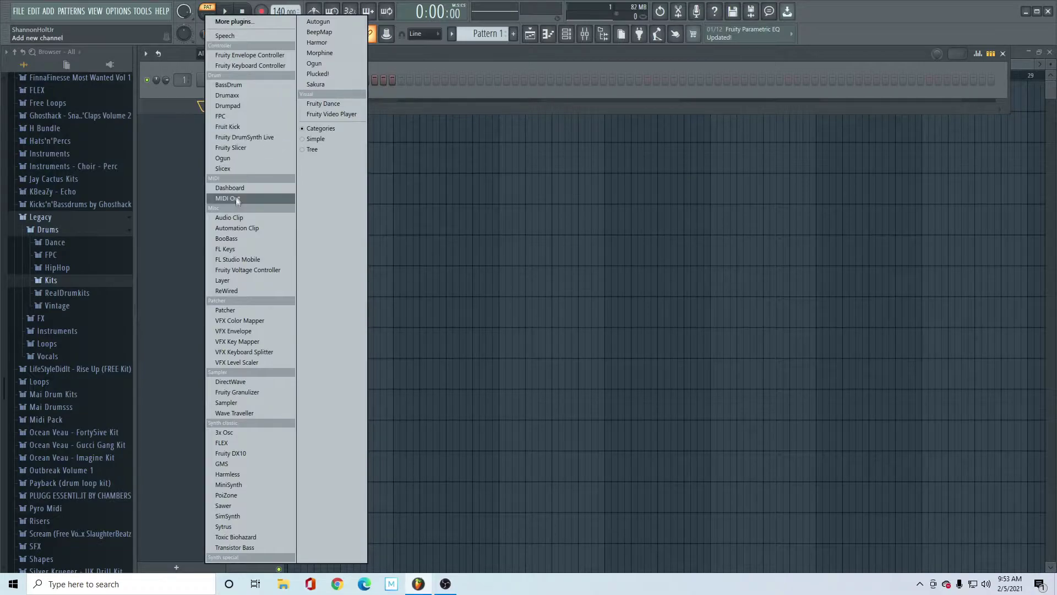
left_click(224, 249)
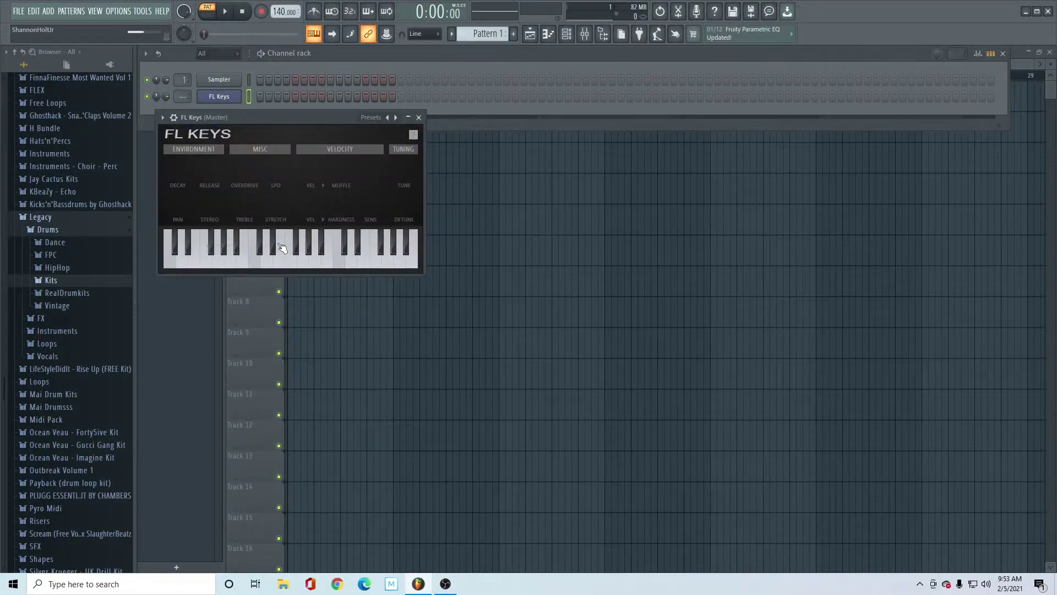
left_click(254, 258)
left_click(351, 262)
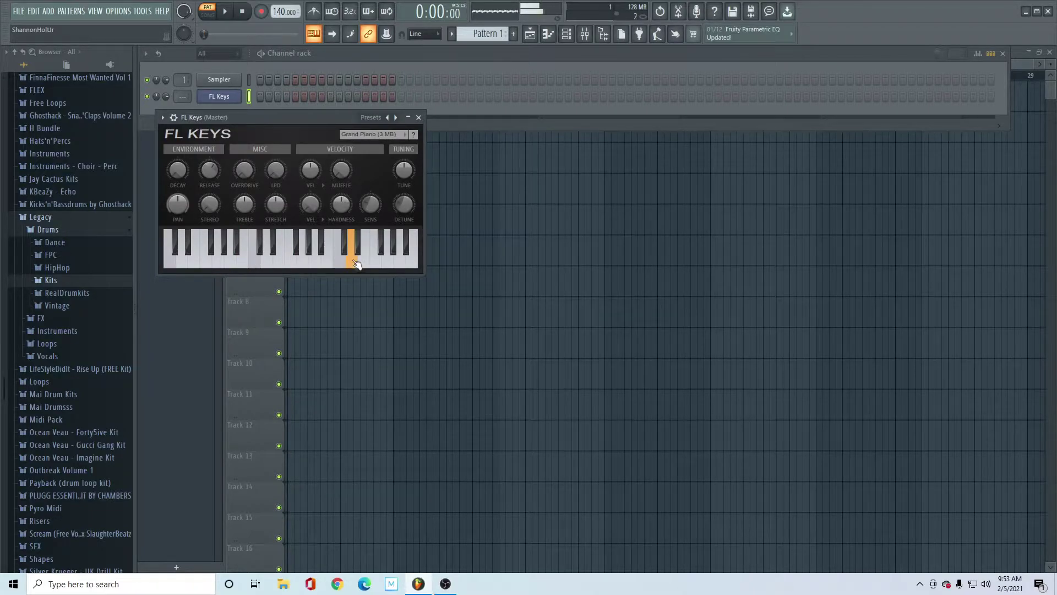
left_click(225, 260)
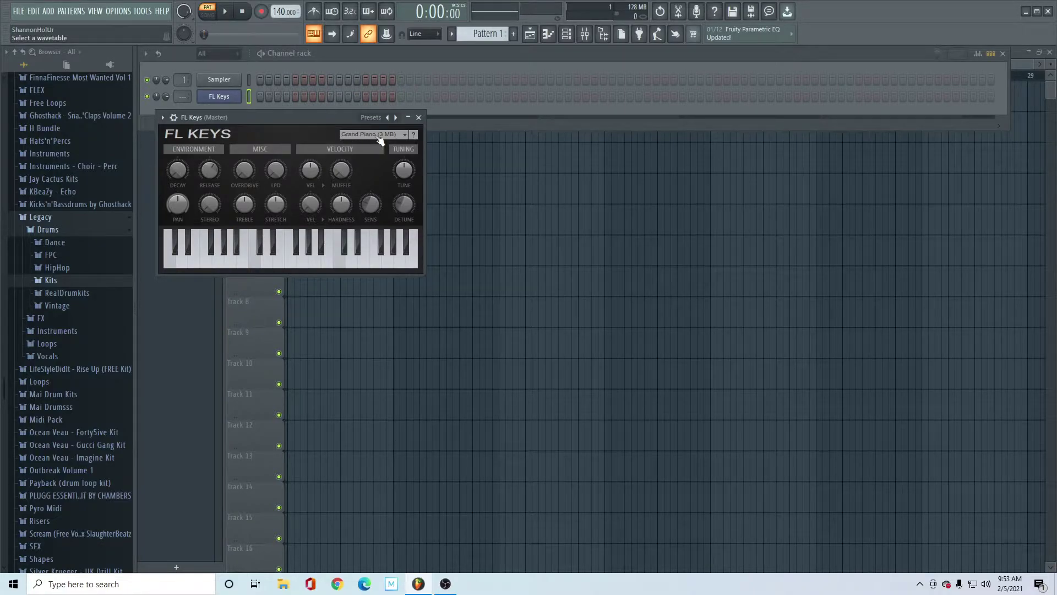
- Open the piano roll for the FL Keys channel and audition several of its keys
right_click(220, 102)
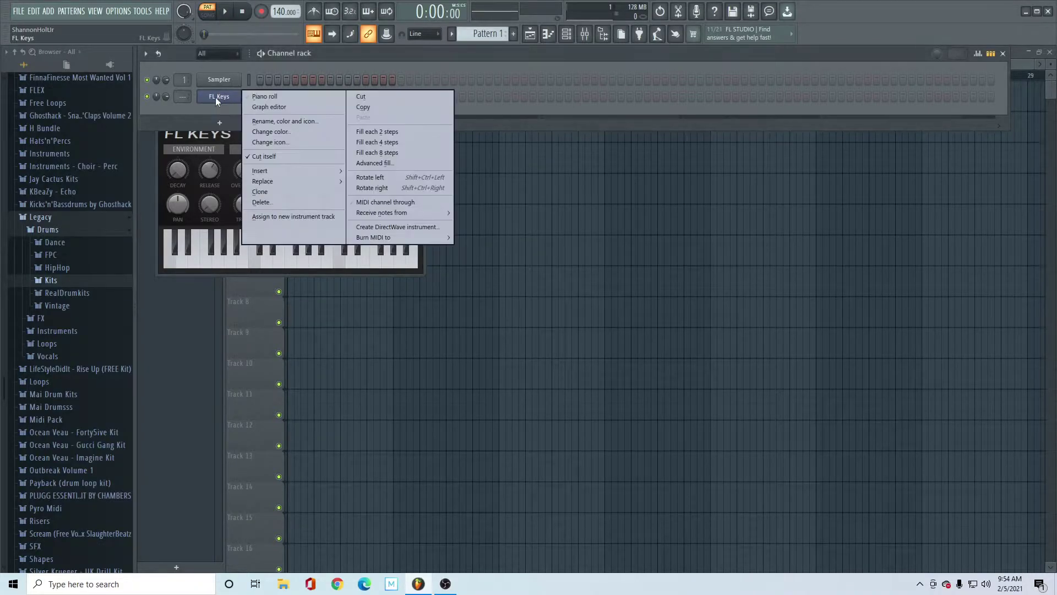
left_click(265, 97)
left_click(172, 142)
left_click(172, 162)
left_click(172, 180)
scroll(171, 212, "down", 2)
left_click(172, 209)
scroll(174, 267, "down", 2)
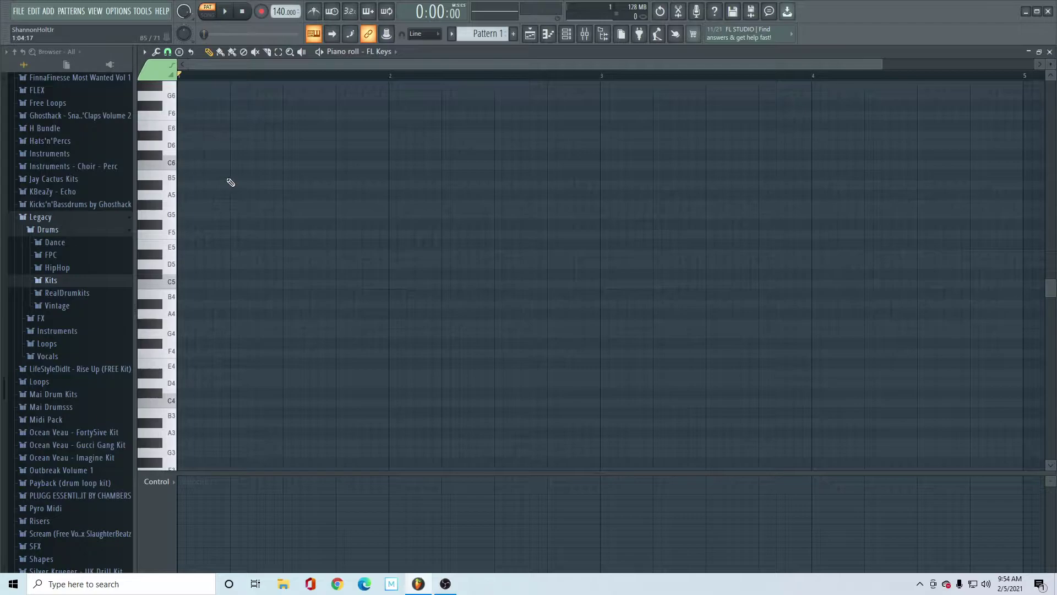
- Set the root note of the piano roll's scale highlighting to C
left_click(145, 53)
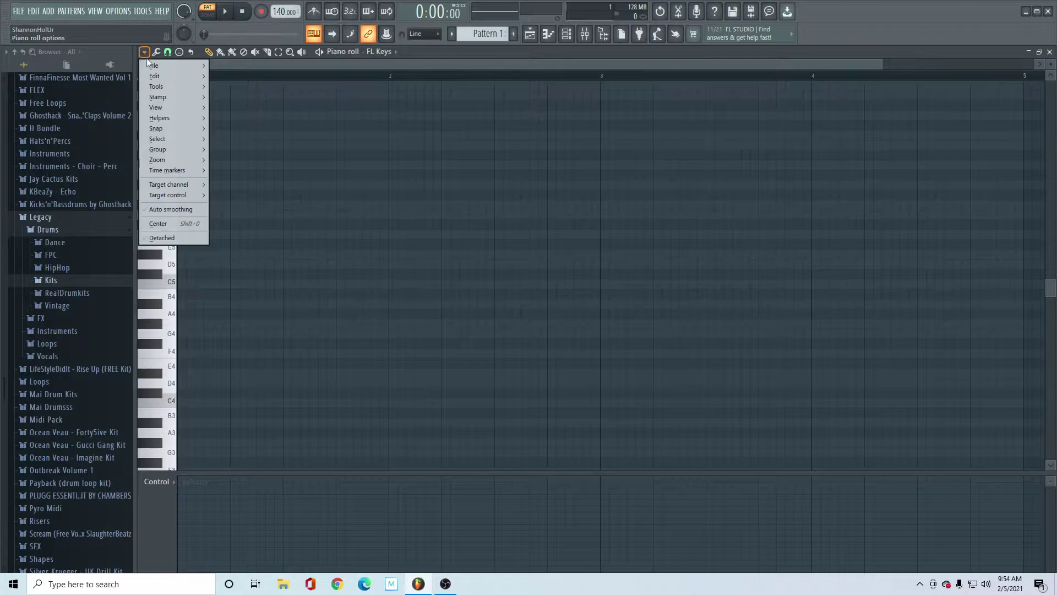
mouse_move(169, 118)
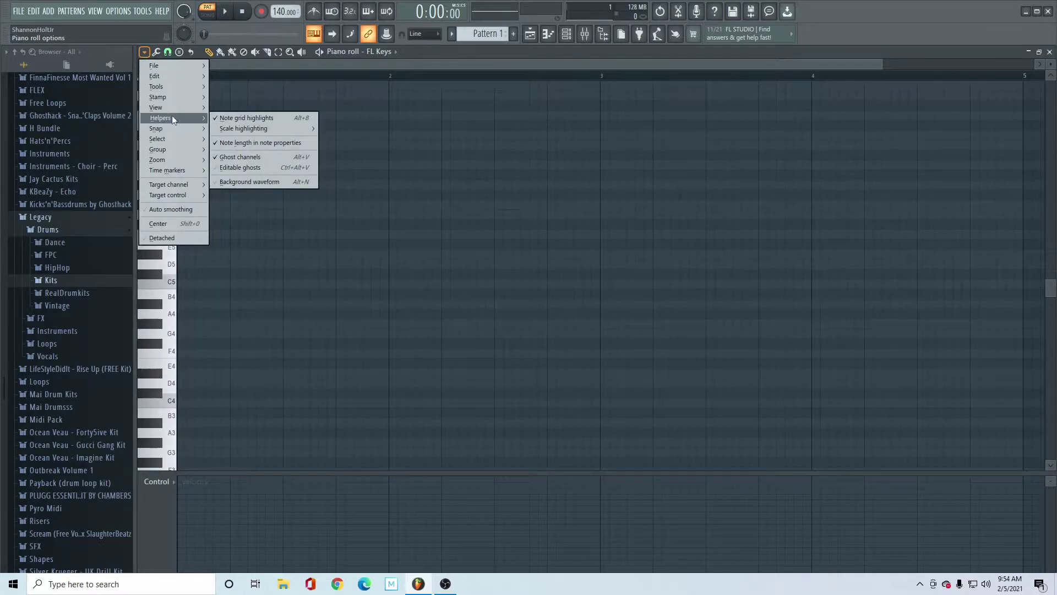
mouse_move(266, 130)
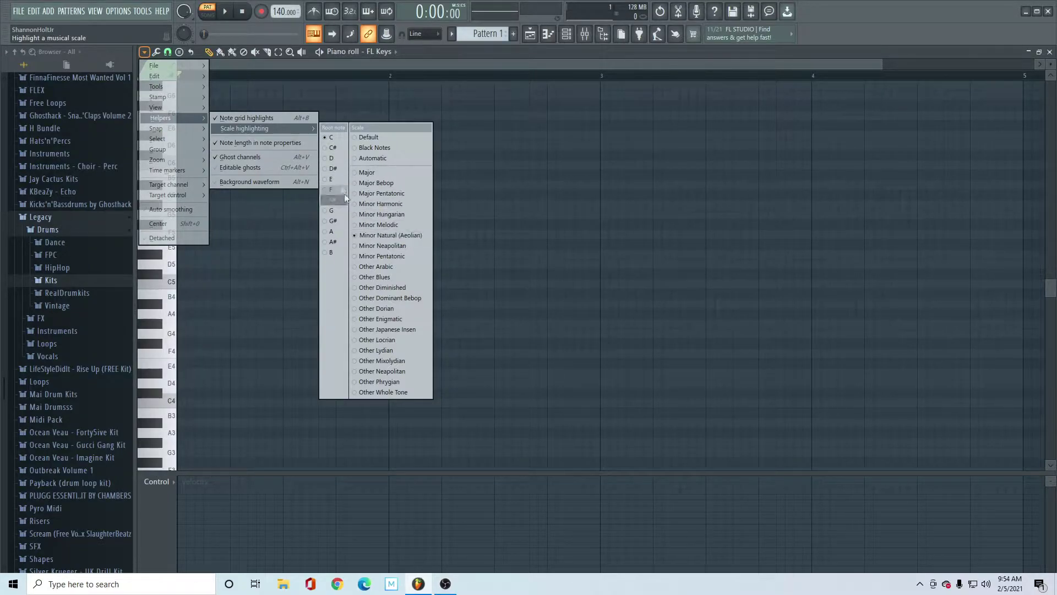
left_click(327, 137)
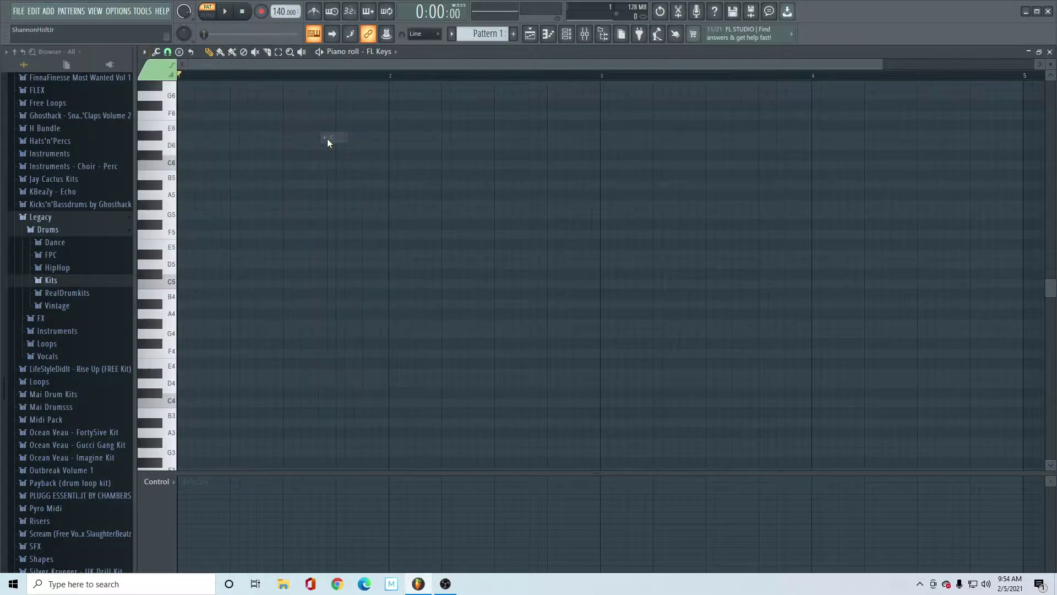
- Sound a test C5 note and remove it, and audition the highlighted C minor scale keys from C5 up to C6
left_click(197, 283)
right_click(198, 284)
left_click(151, 254)
left_click(174, 247)
left_click(160, 222)
left_click(162, 196)
left_click(172, 283)
left_click(169, 268)
left_click(170, 247)
left_click(171, 235)
left_click(170, 214)
left_click(165, 194)
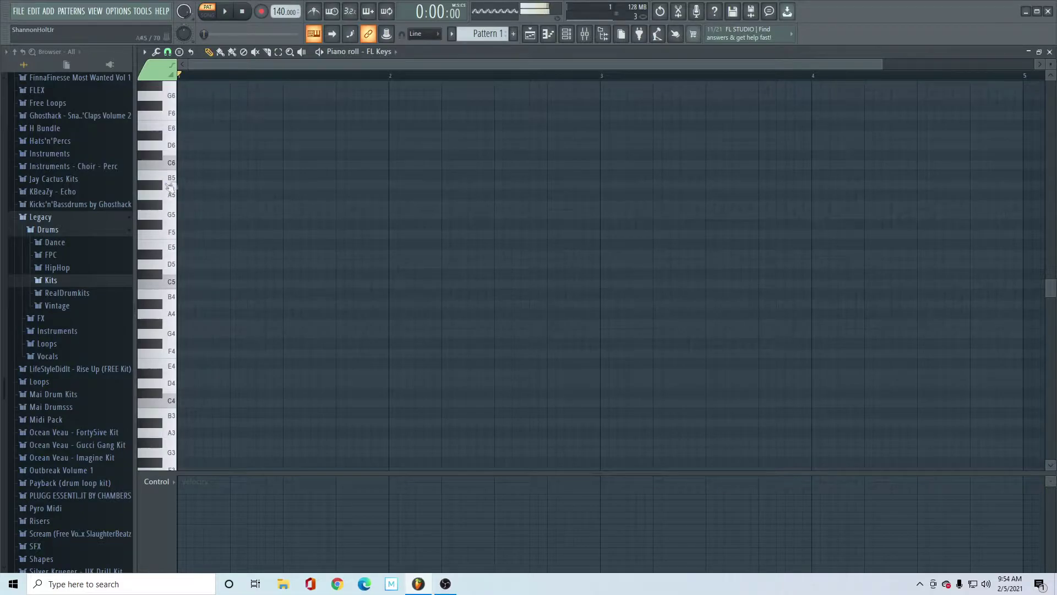
left_click(175, 164)
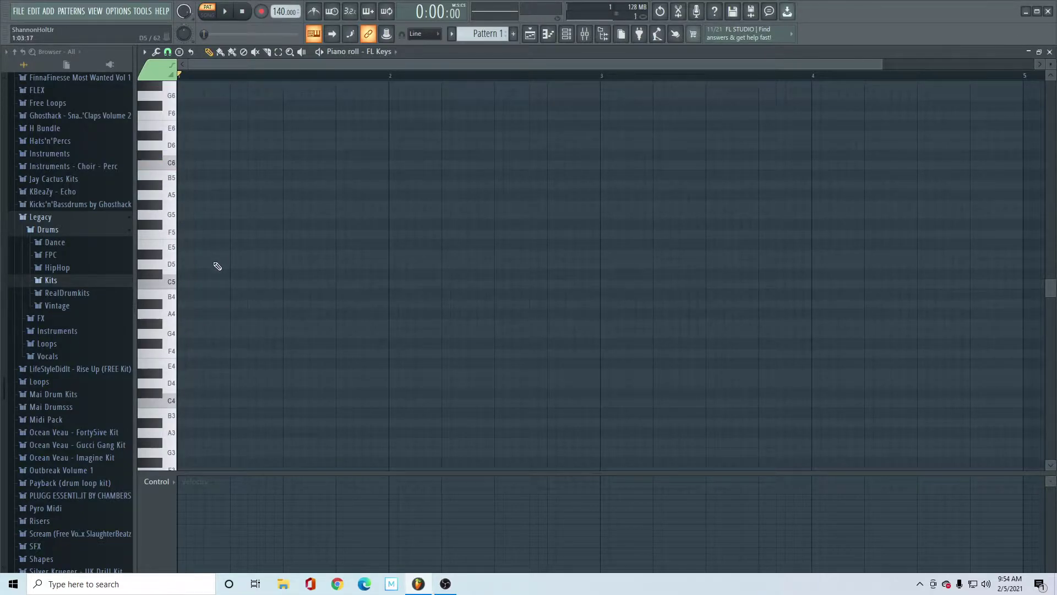
- Draw a one-bar chord of C5, D#5 and G5 starting at bar 1
left_click(233, 285)
left_click_drag(237, 285, 182, 285)
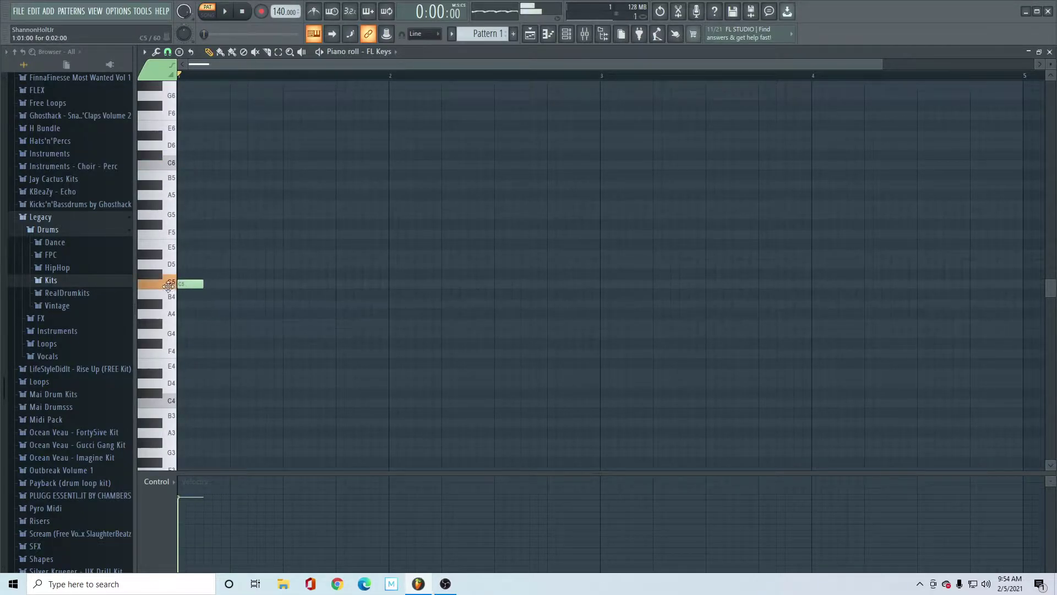
left_click_drag(210, 286, 378, 289)
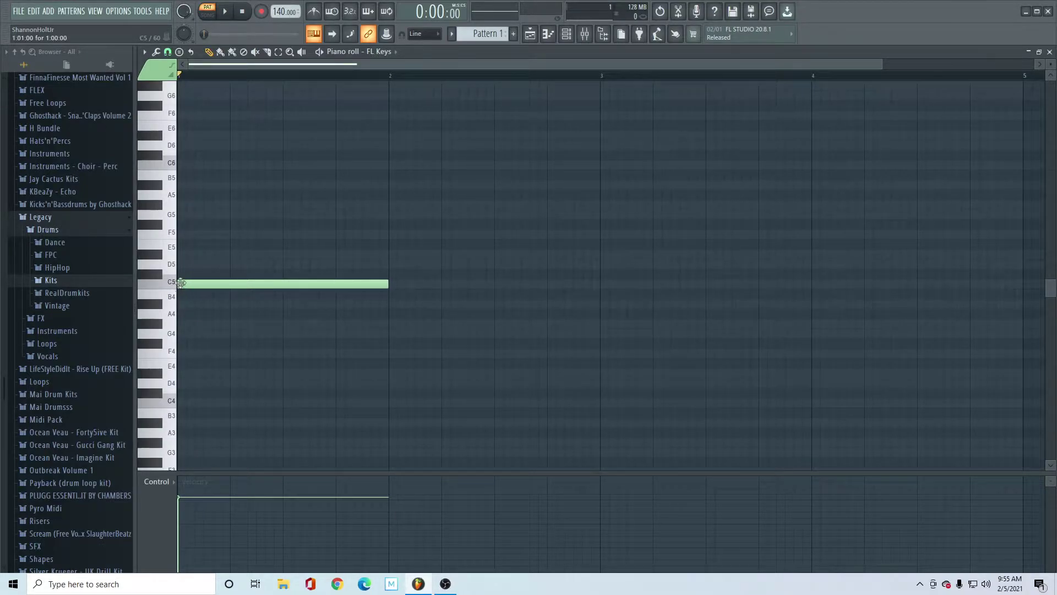
left_click(189, 256)
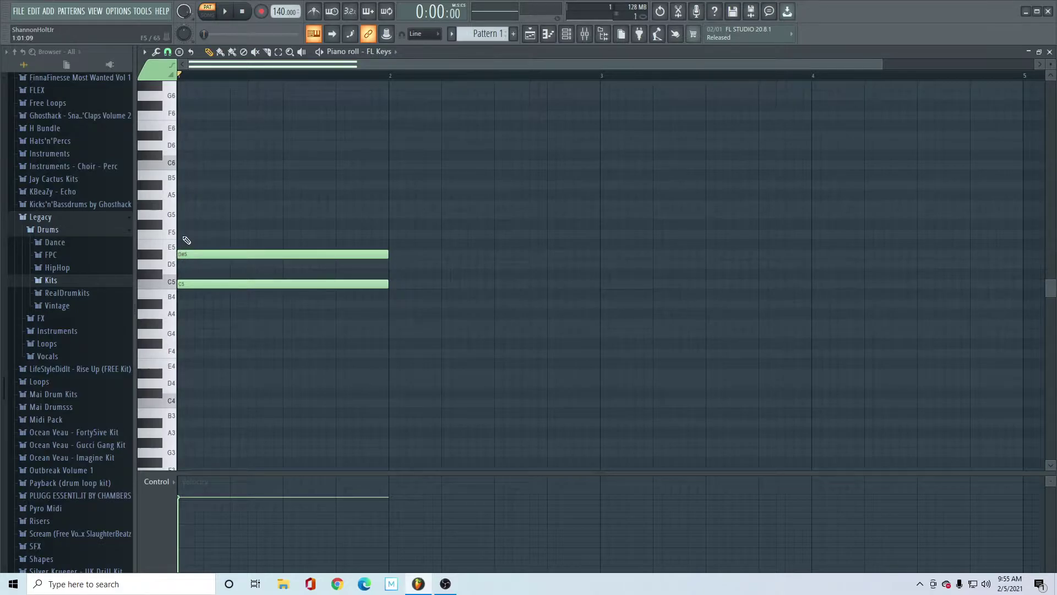
left_click(184, 215)
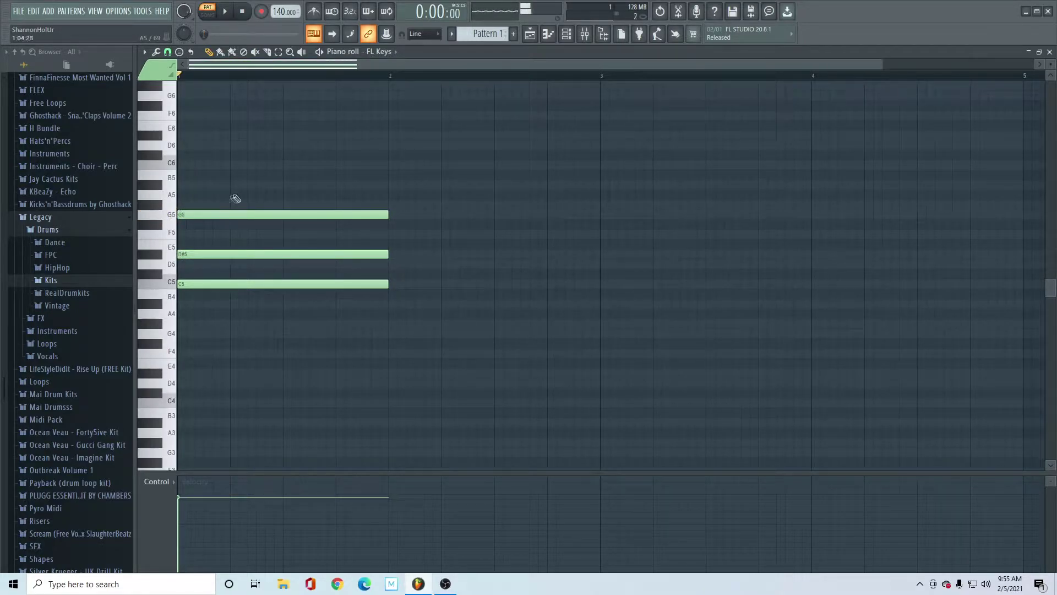
key("space")
- Add a one-bar chord of C5, D#5 and G#5 in bar 2 and play the pattern back
scroll(298, 76, "down", 1)
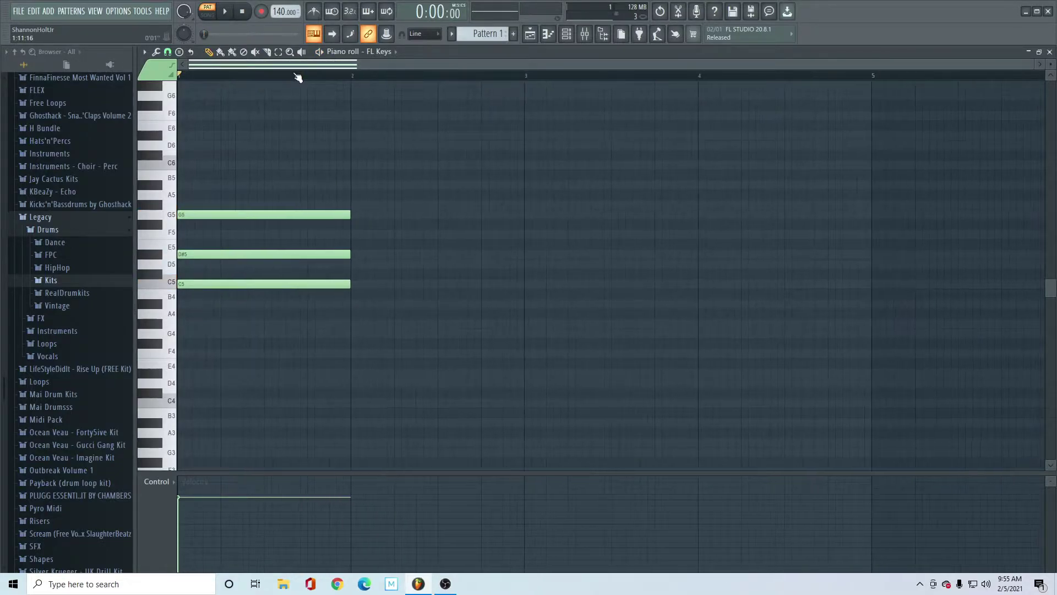
left_click(362, 287)
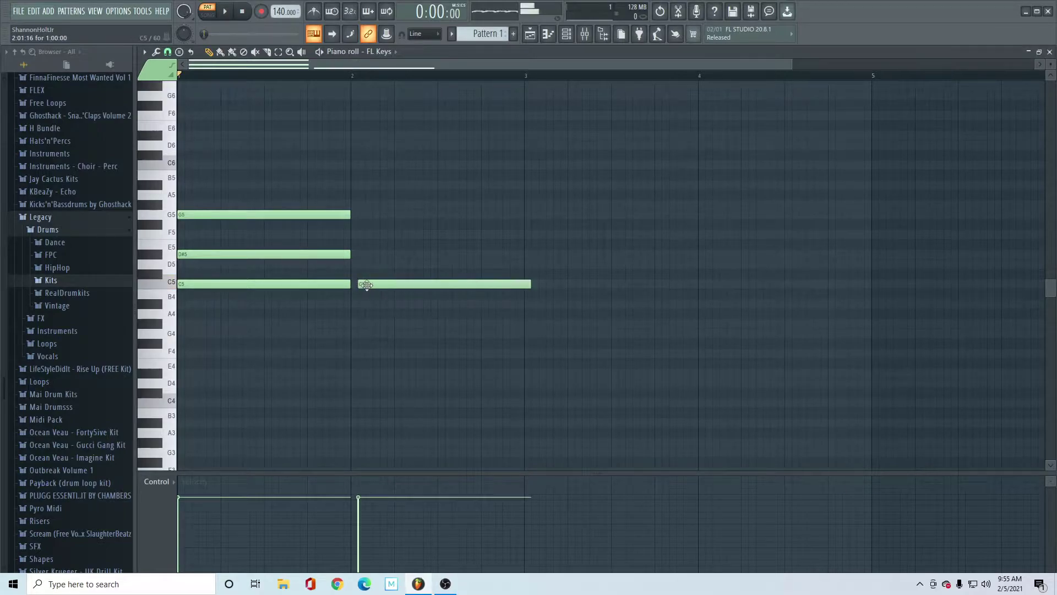
left_click(360, 257)
left_click_drag(359, 218, 358, 204)
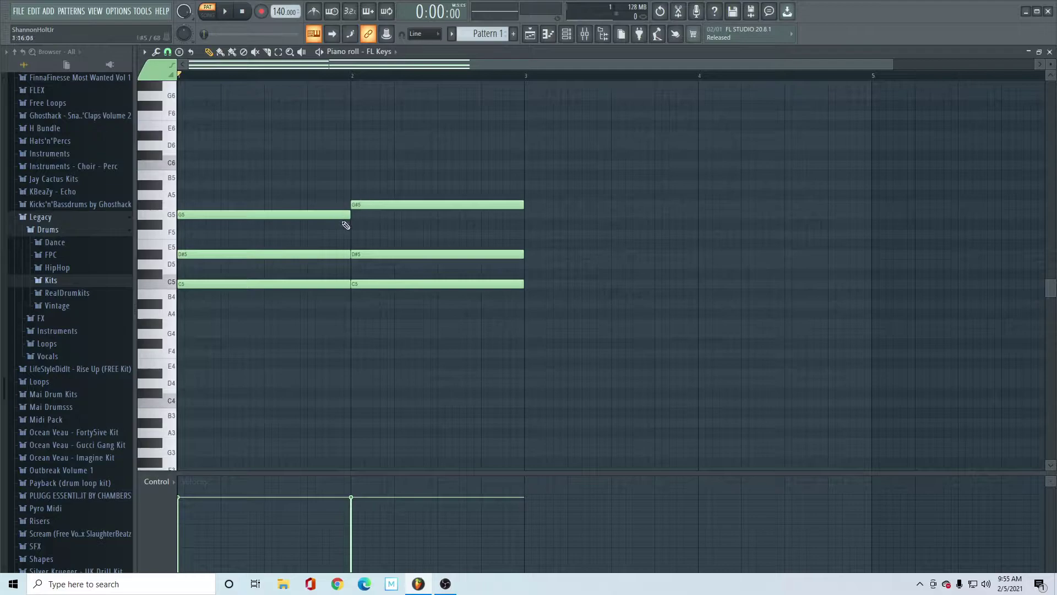
key("space")
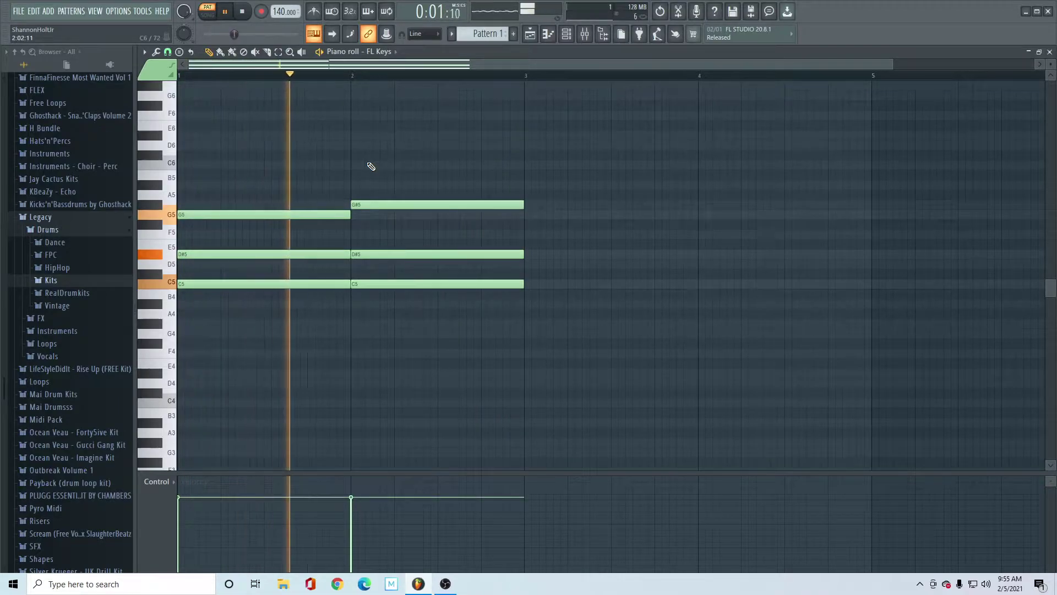
key("space")
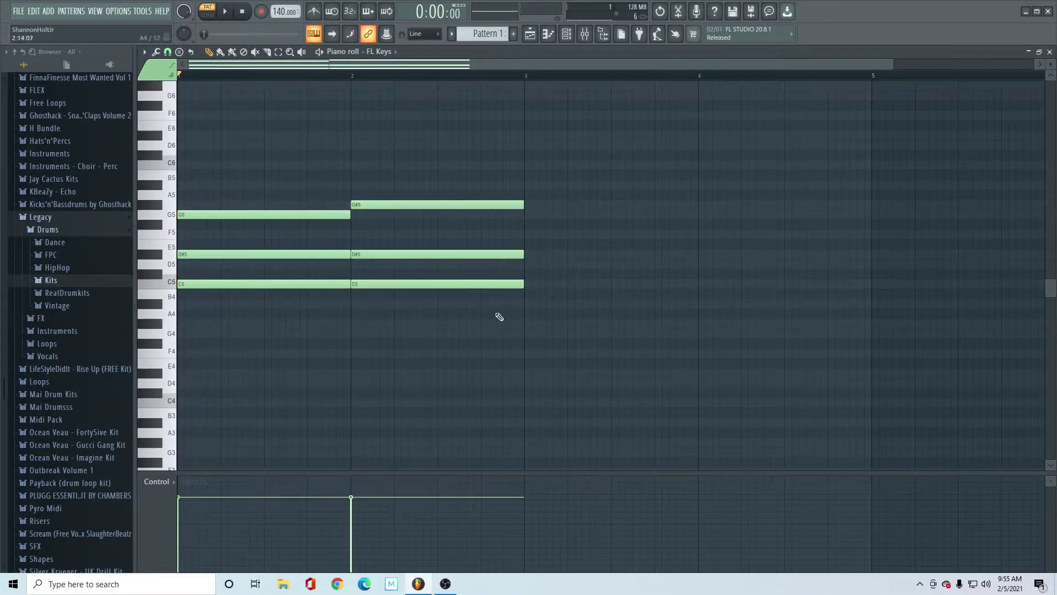
- Try duplicating the two selected chords into bars 3 and 4, and delete the copies
left_click_drag(566, 329, 159, 116)
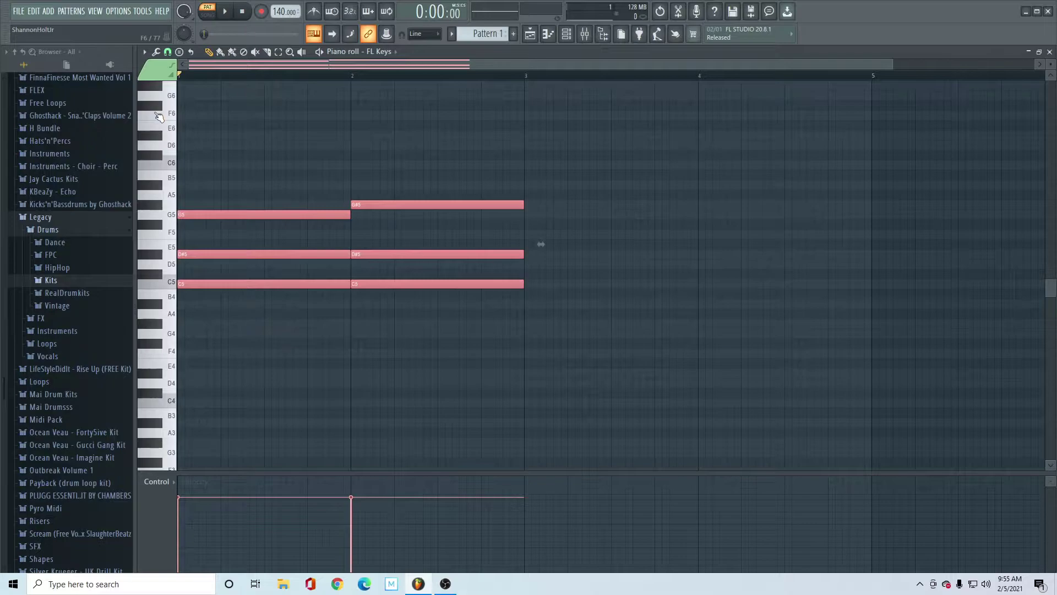
left_click(389, 188)
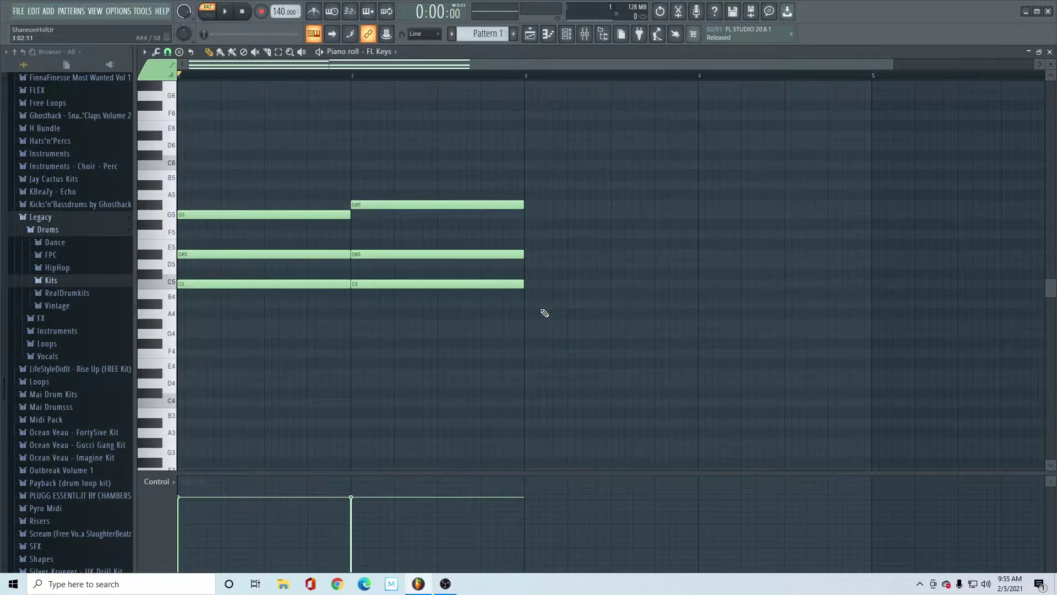
left_click_drag(550, 307, 176, 153)
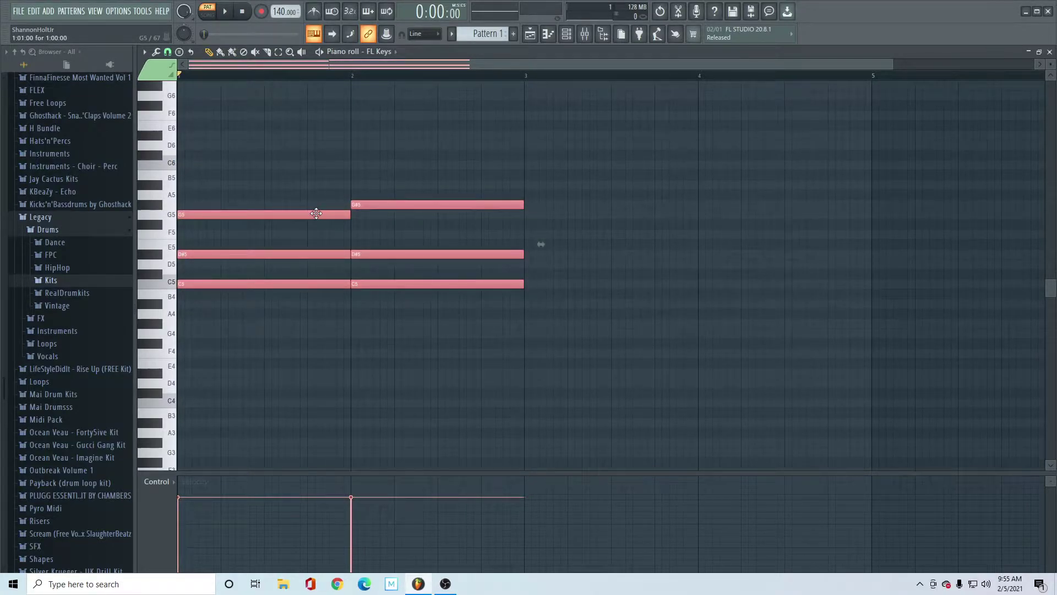
key("ctrl+b")
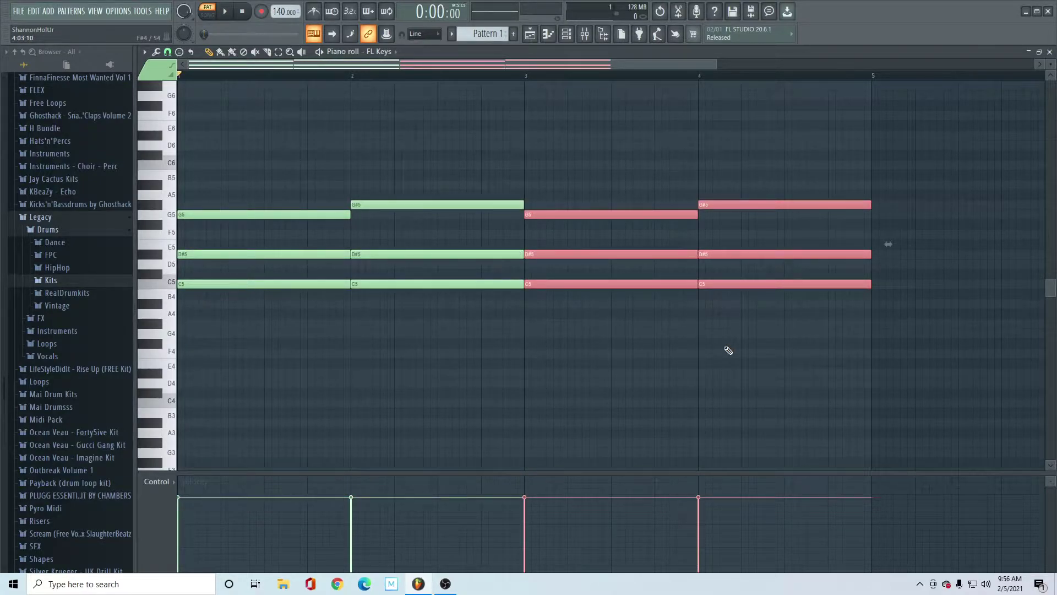
key("Delete")
- Select both chords, copy them into bars 3 and 4 by moving a clone, and clear the selection
left_click_drag(565, 347, 188, 156)
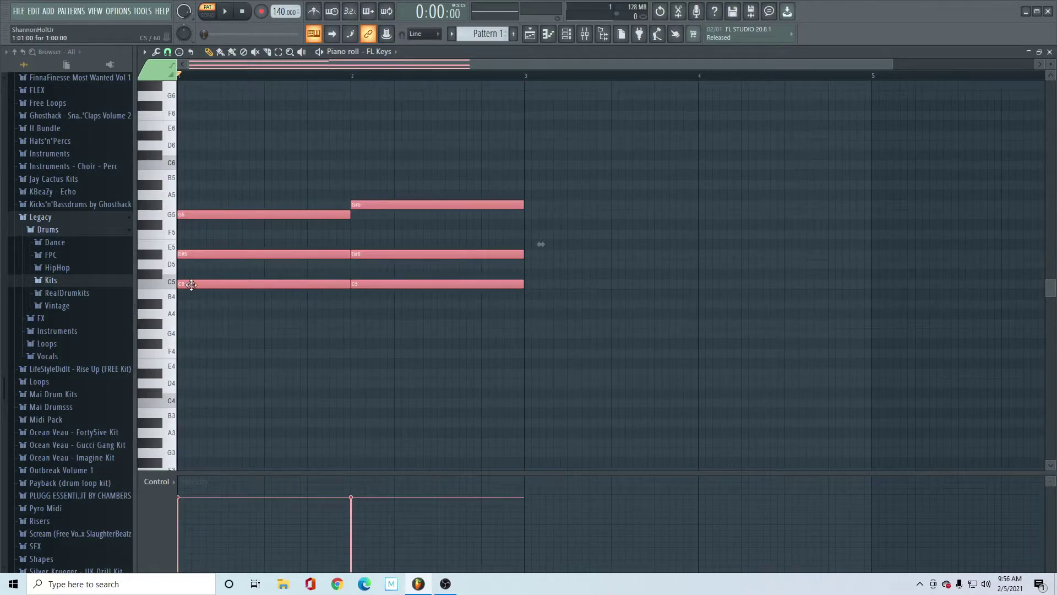
left_click_drag(191, 284, 570, 284)
left_click_drag(546, 286, 543, 286)
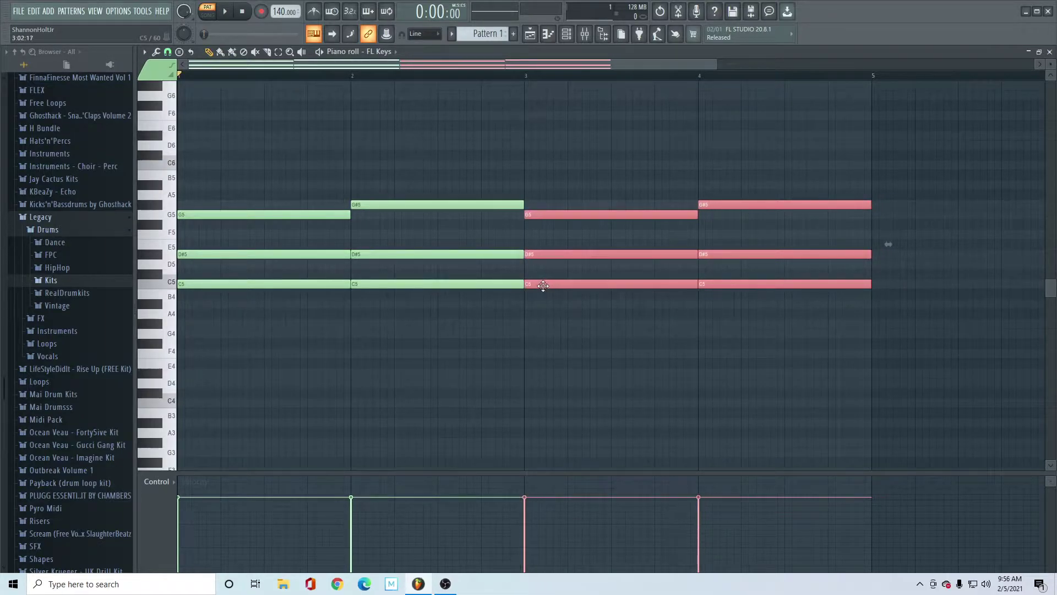
key("ctrl+d")
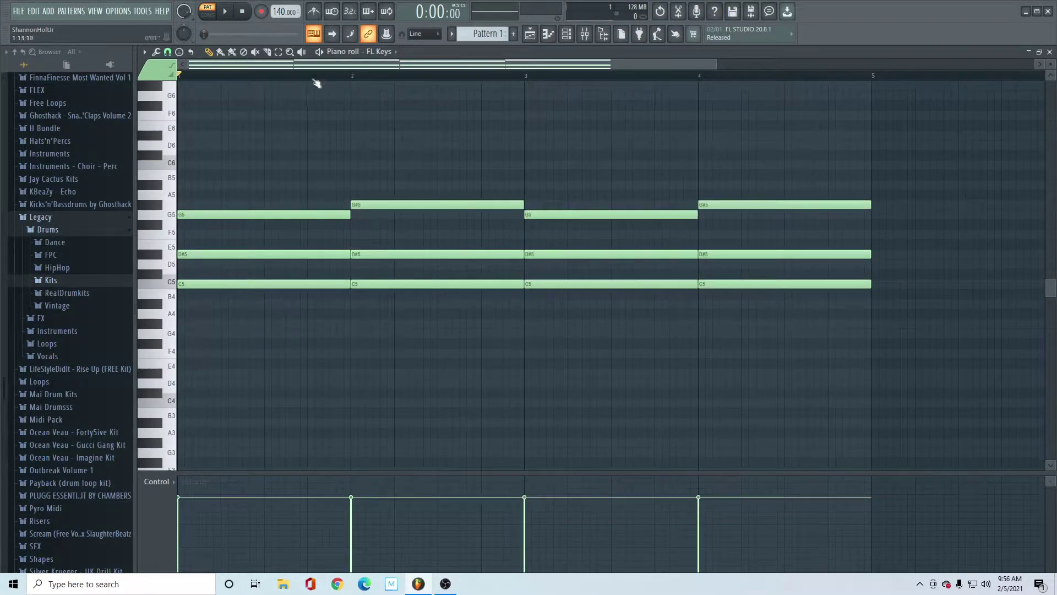
- Set the piano roll snap to Step and select the chord in bar 4
left_click(168, 52)
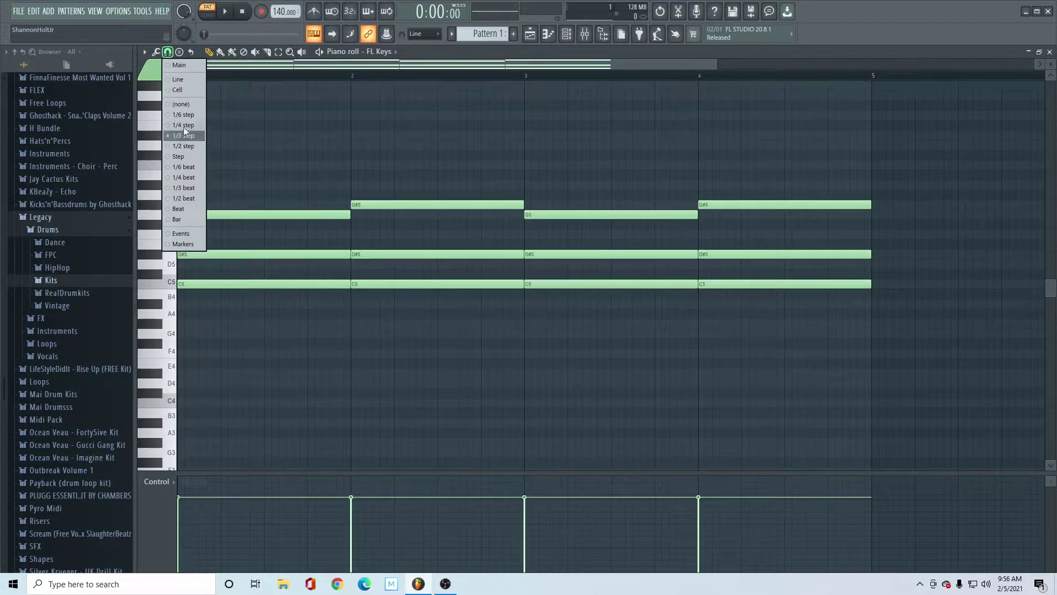
left_click(180, 156)
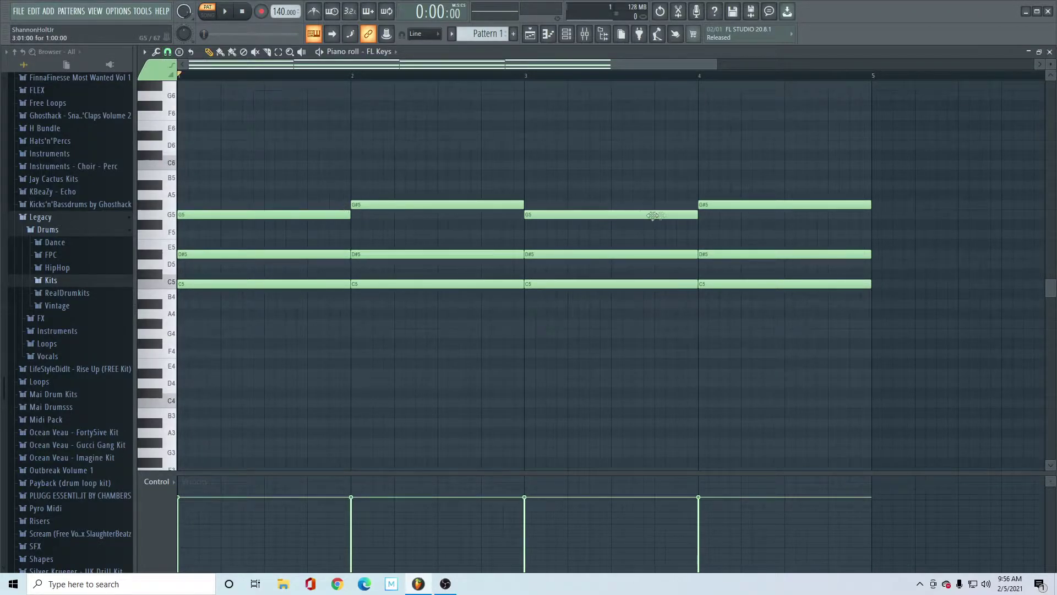
left_click_drag(712, 191, 732, 285)
- Set the piano roll snap to 1/2 beat and test moving the selected bar 4 chord with it
left_click(168, 51)
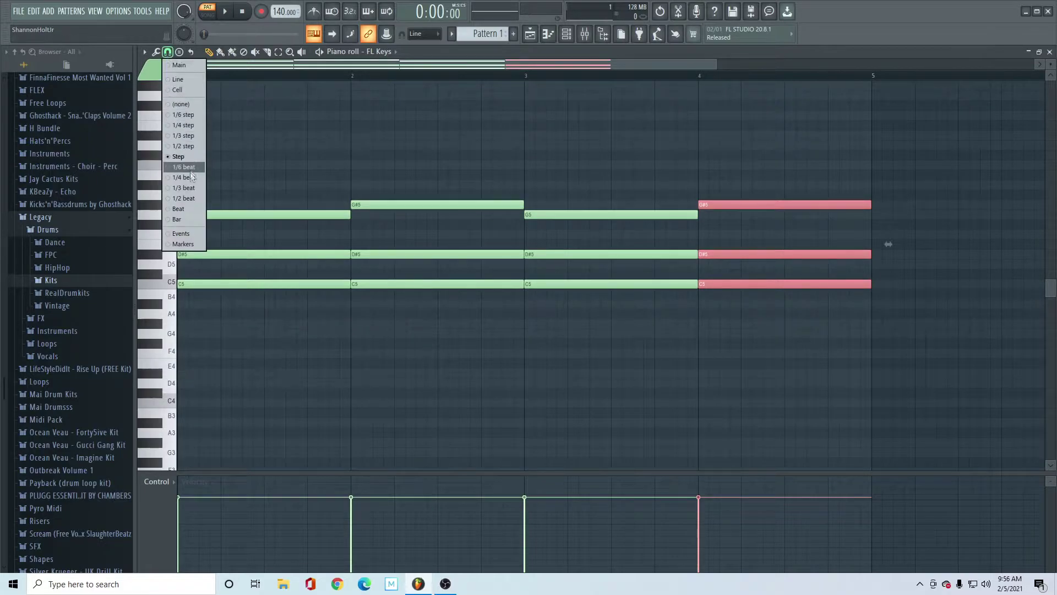
left_click(190, 196)
mouse_move(733, 285)
left_mouse_down()
mouse_move(750, 283)
mouse_move(730, 285)
left_mouse_up()
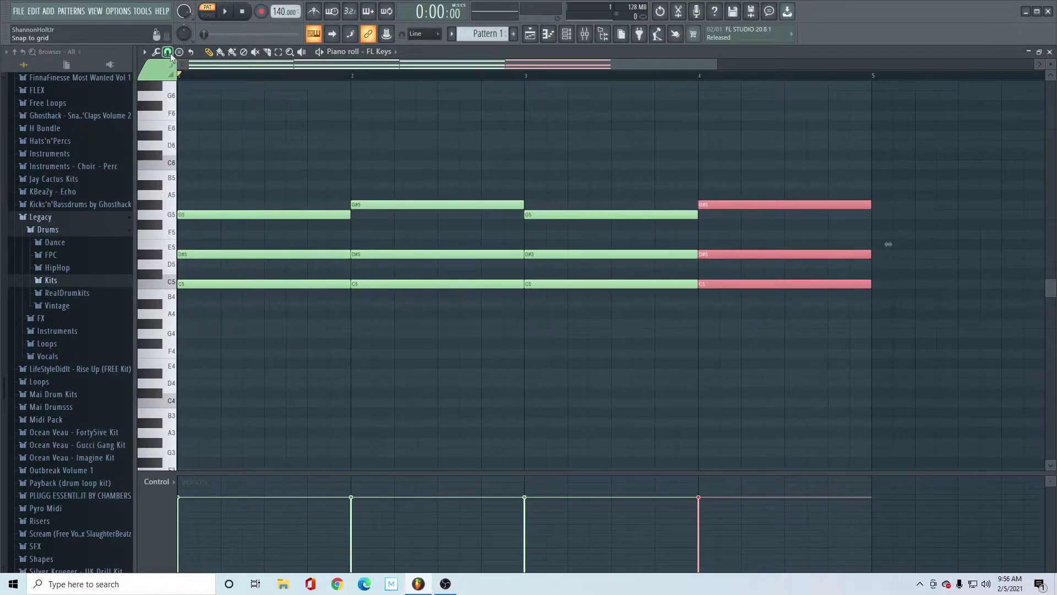
- Set the piano roll snap to (none) and test nudging the selected bar 4 chord slightly off the grid and back
left_click(168, 52)
left_click(182, 112)
left_click_drag(723, 284, 723, 285)
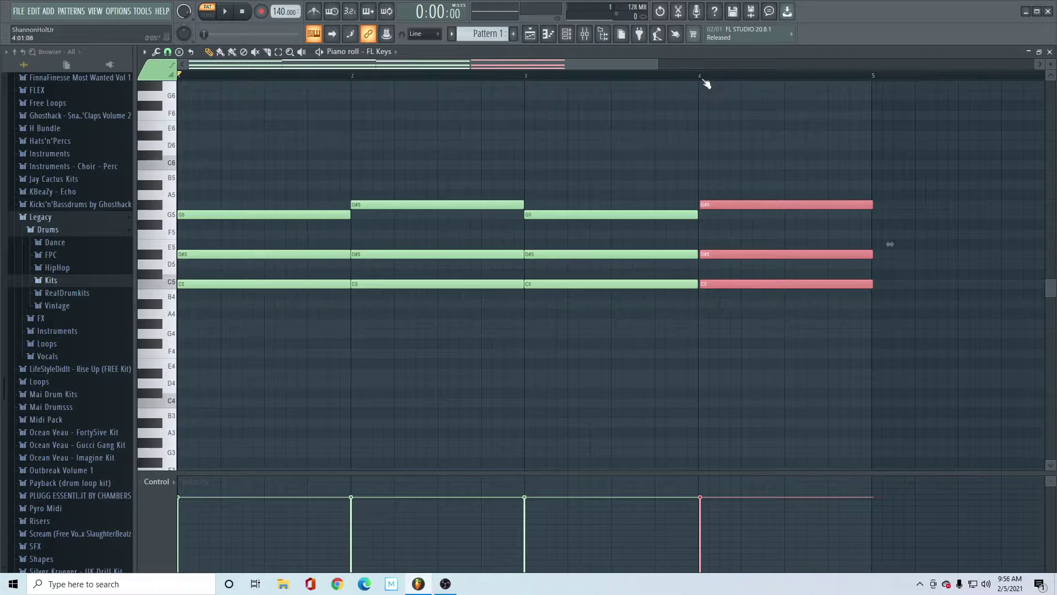
scroll(706, 84, "up", 3)
left_click_drag(706, 284, 690, 285)
scroll(665, 83, "down", 3)
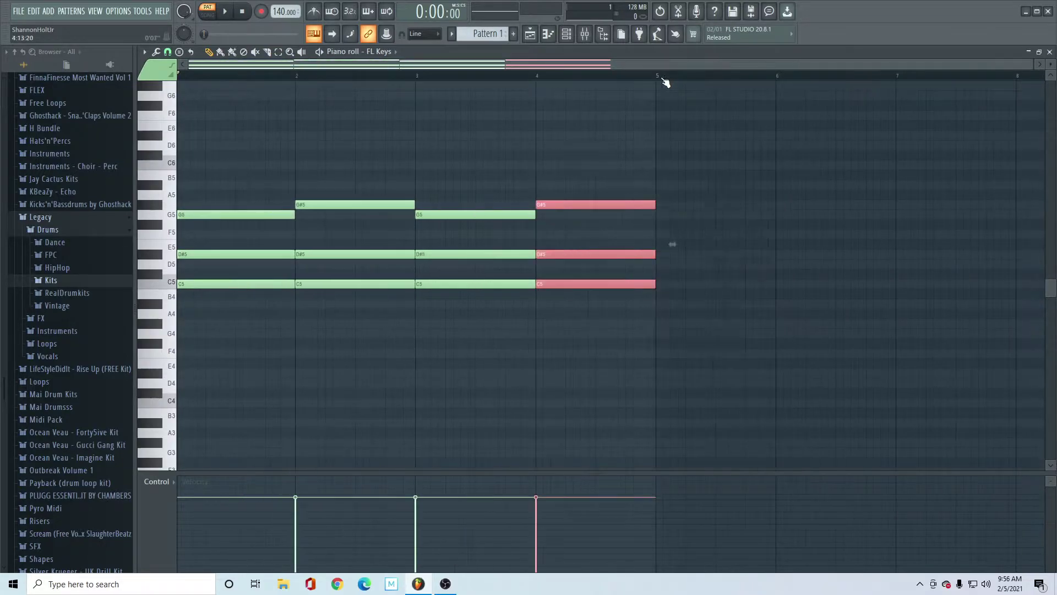
- Set the piano roll snap to 1/2 step and clear the selection of the bar 4 chord
left_click(167, 52)
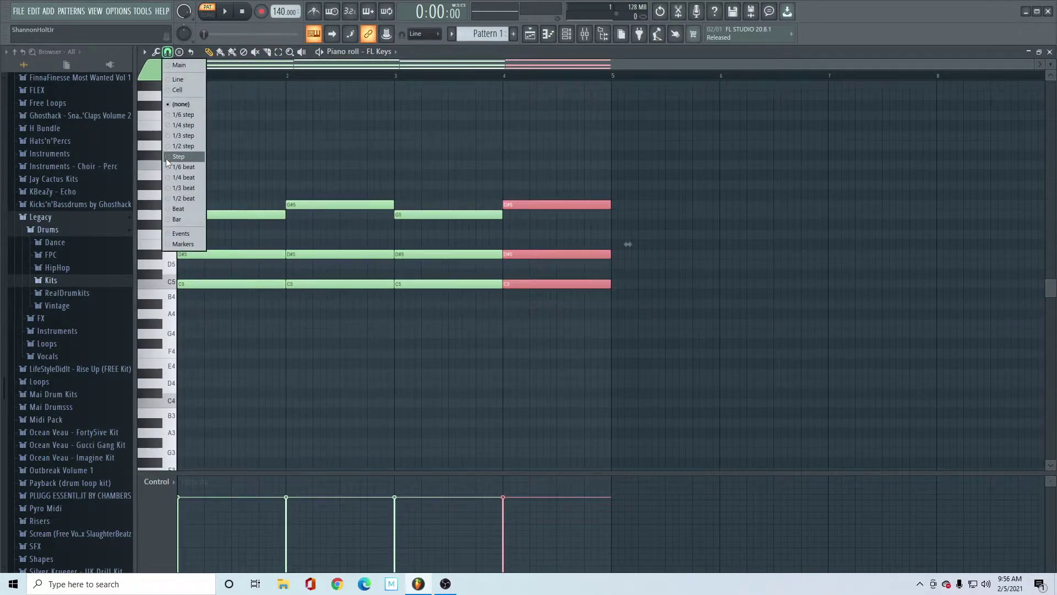
left_click(176, 146)
left_click(499, 121)
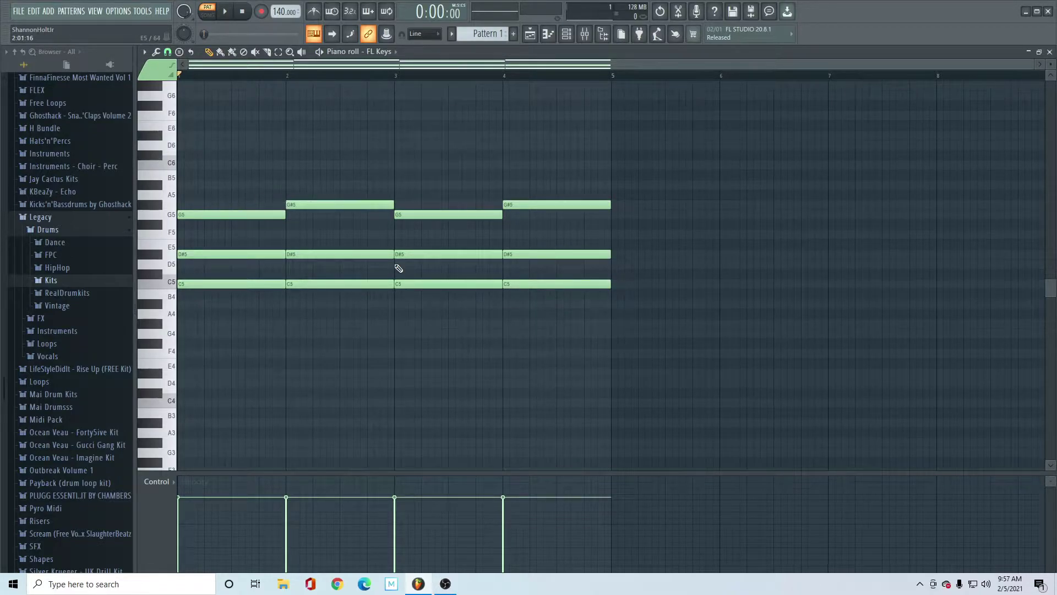
- Play back the progression and check its signal on the Master and Insert 1 tracks in the mixer
key("space")
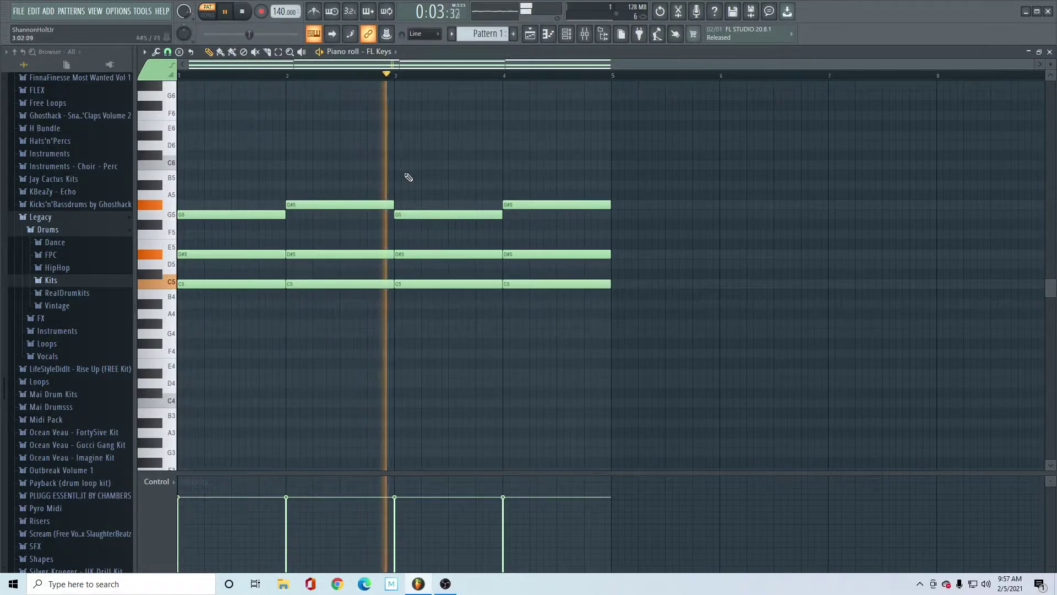
key("space")
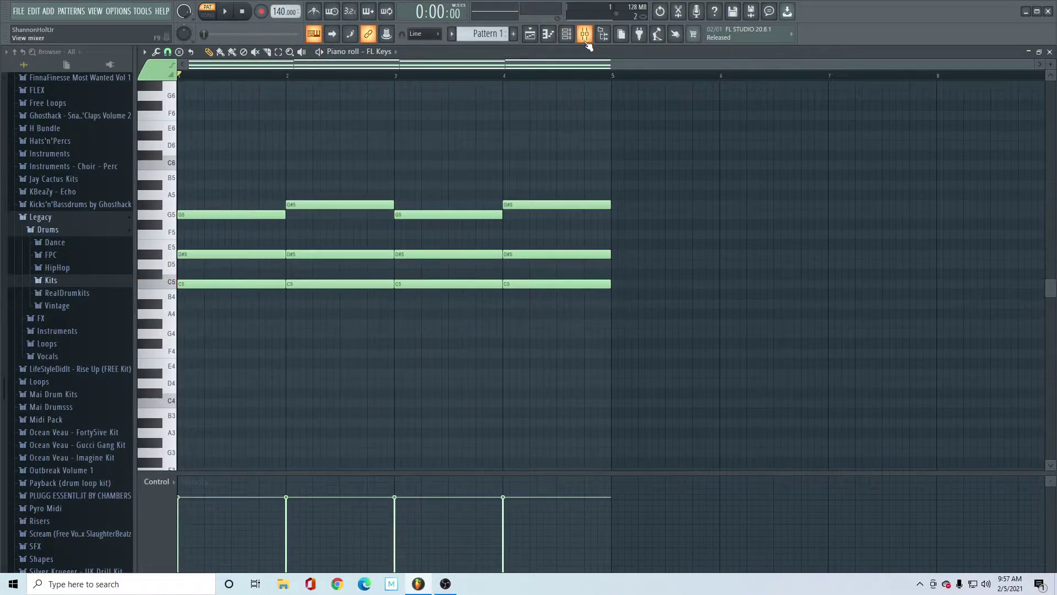
left_click(586, 39)
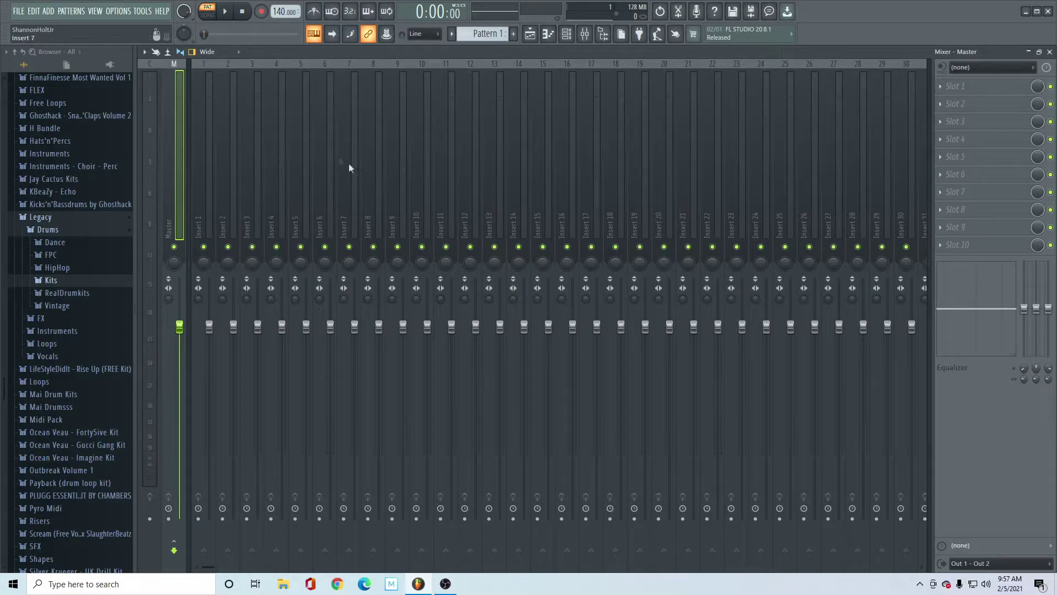
key("space")
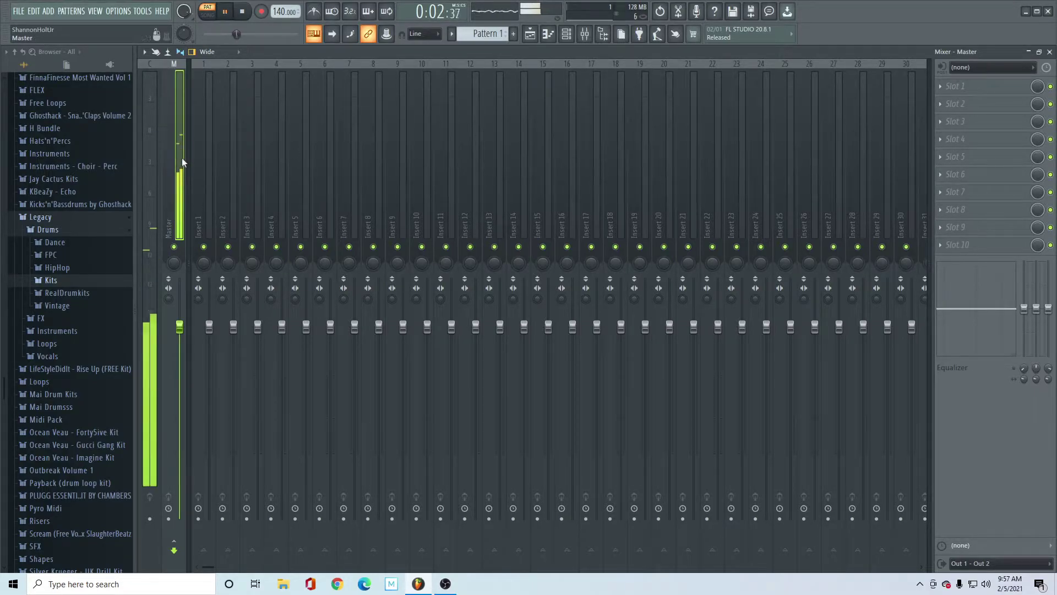
left_click(204, 182)
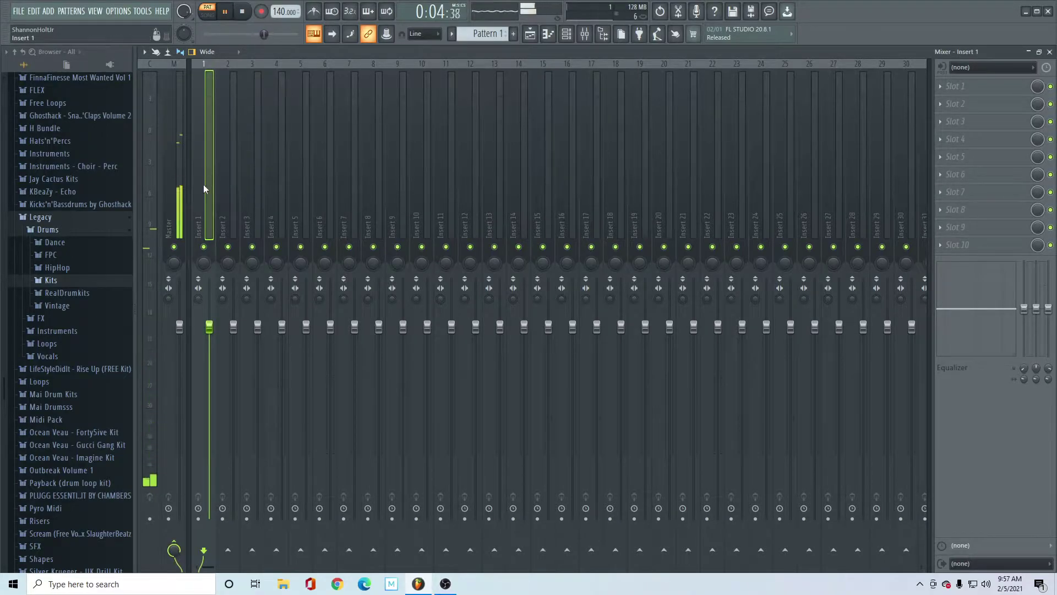
key("space")
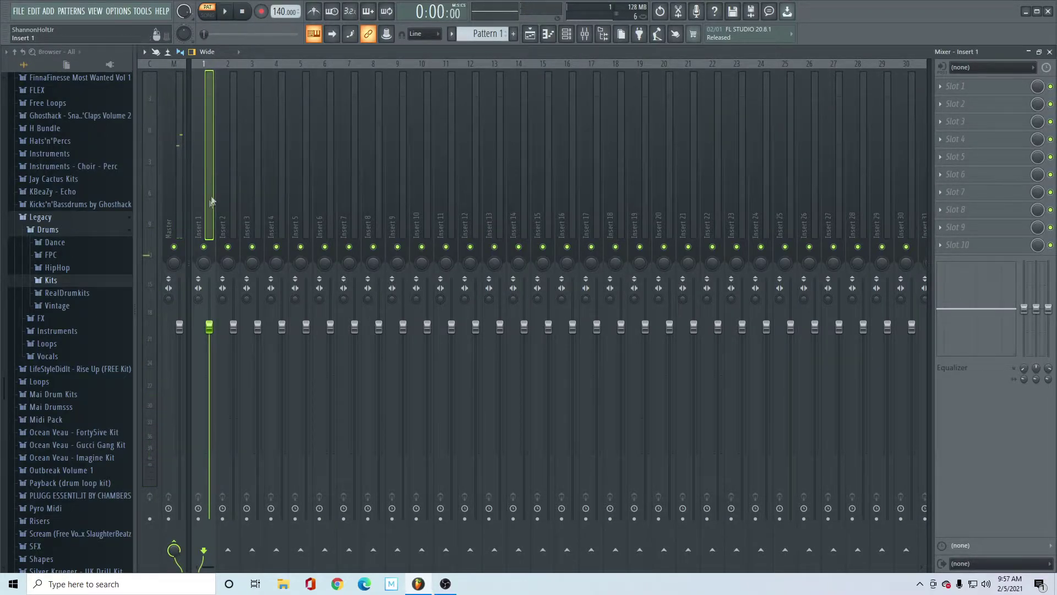
- Delete the unused Sampler channel from the channel rack and confirm the deletion
left_click(567, 33)
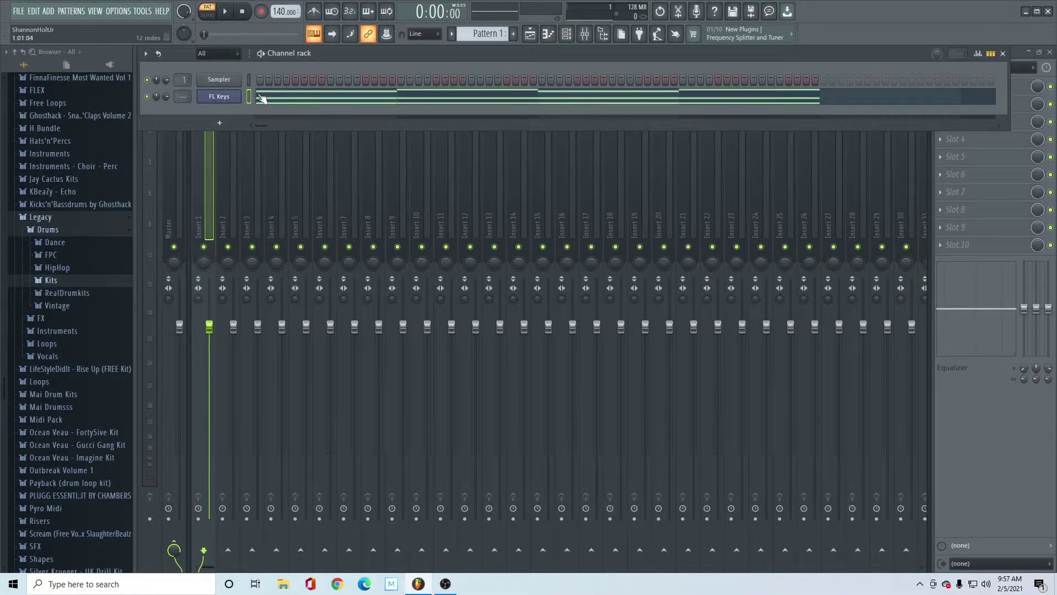
right_click(224, 82)
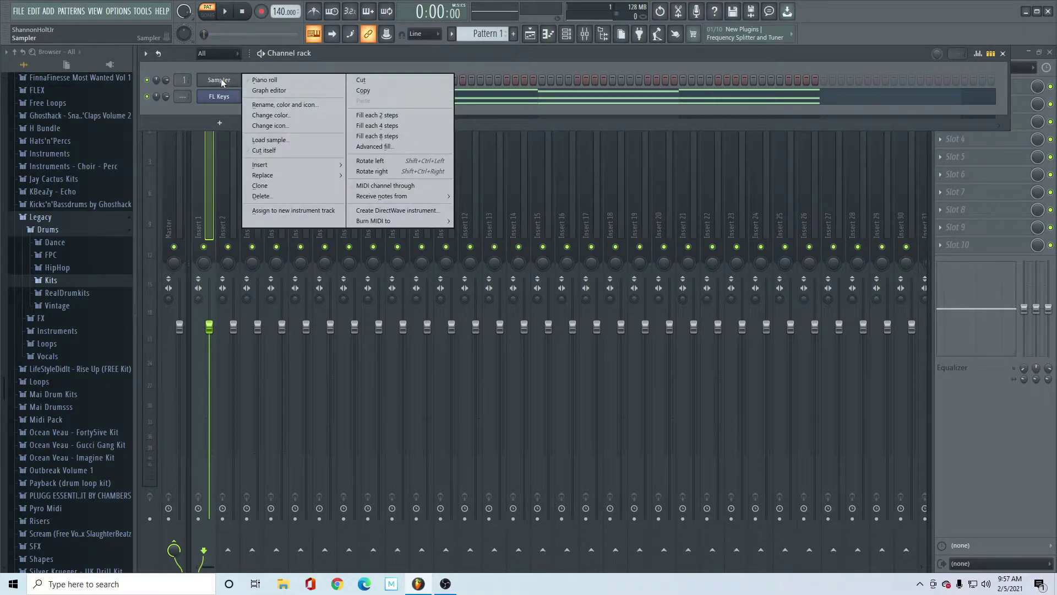
left_click(273, 195)
left_click(582, 327)
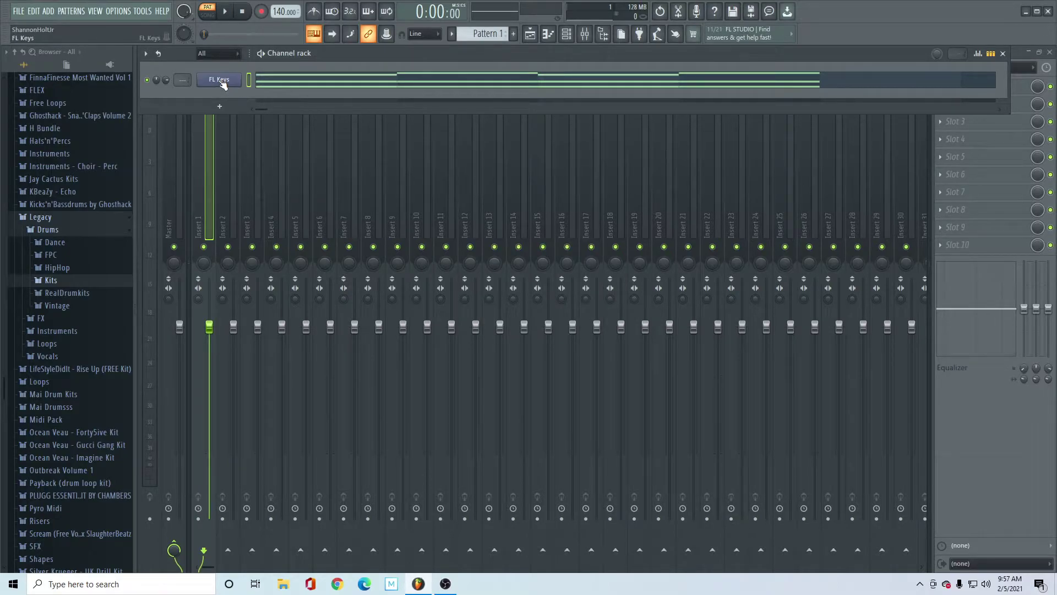
- Route the FL Keys channel to mixer track Insert 1 and play the pattern to check the routing
left_click(222, 82)
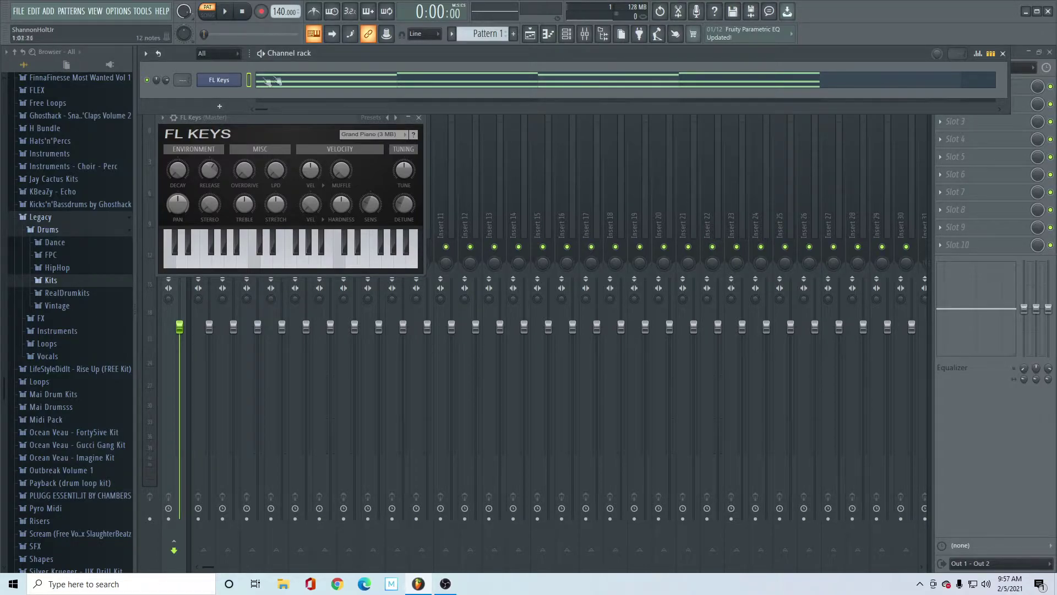
left_click(585, 33)
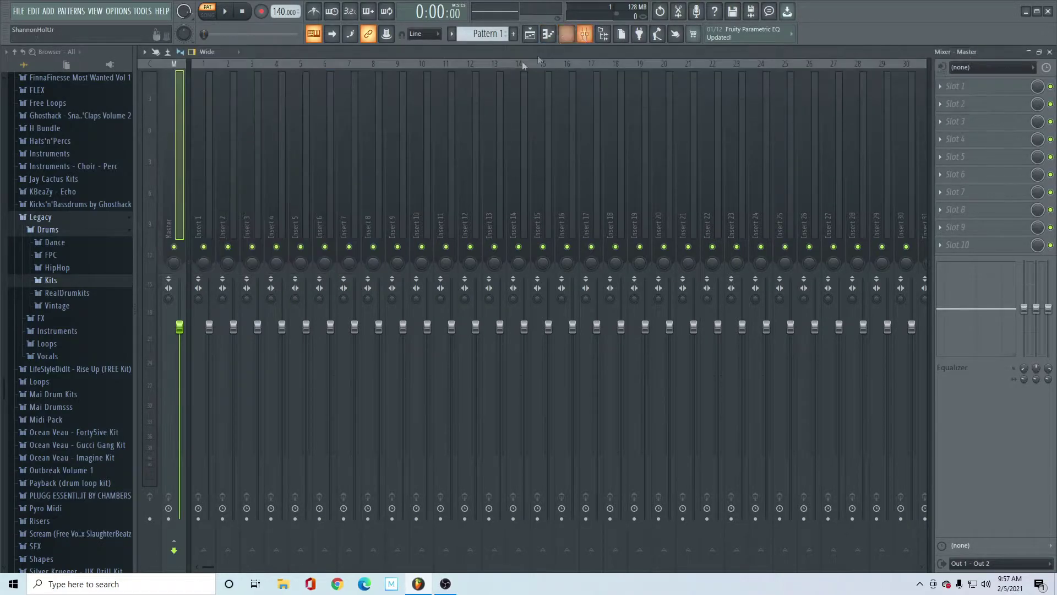
right_click(210, 177)
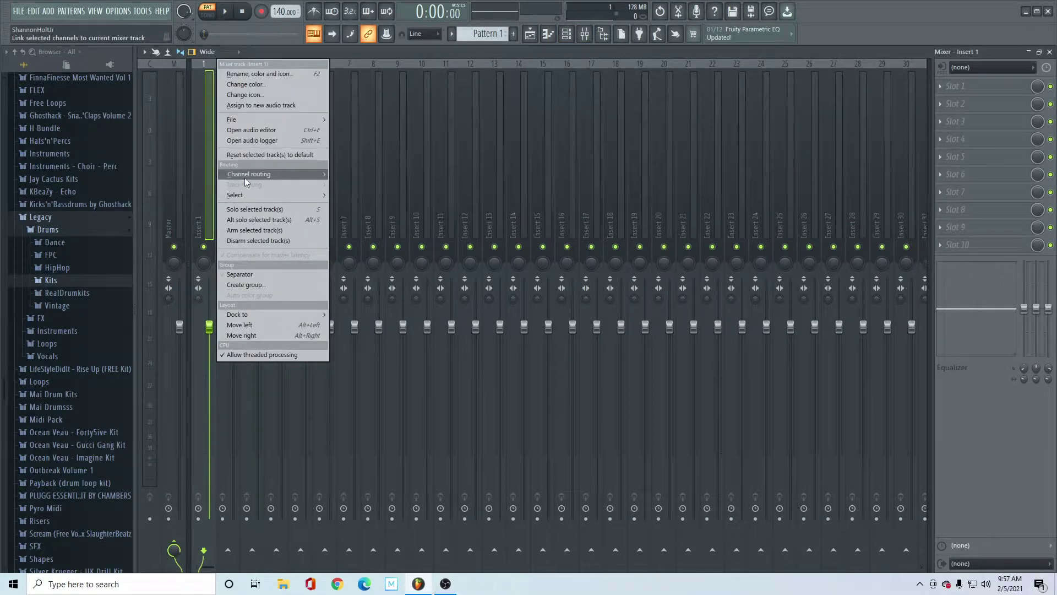
mouse_move(252, 173)
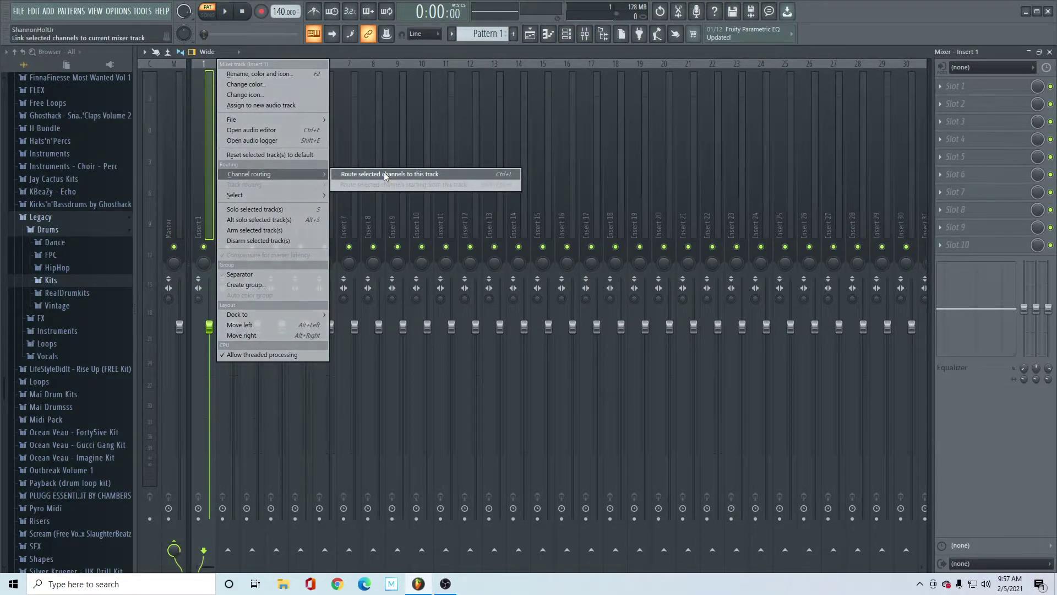
left_click(400, 174)
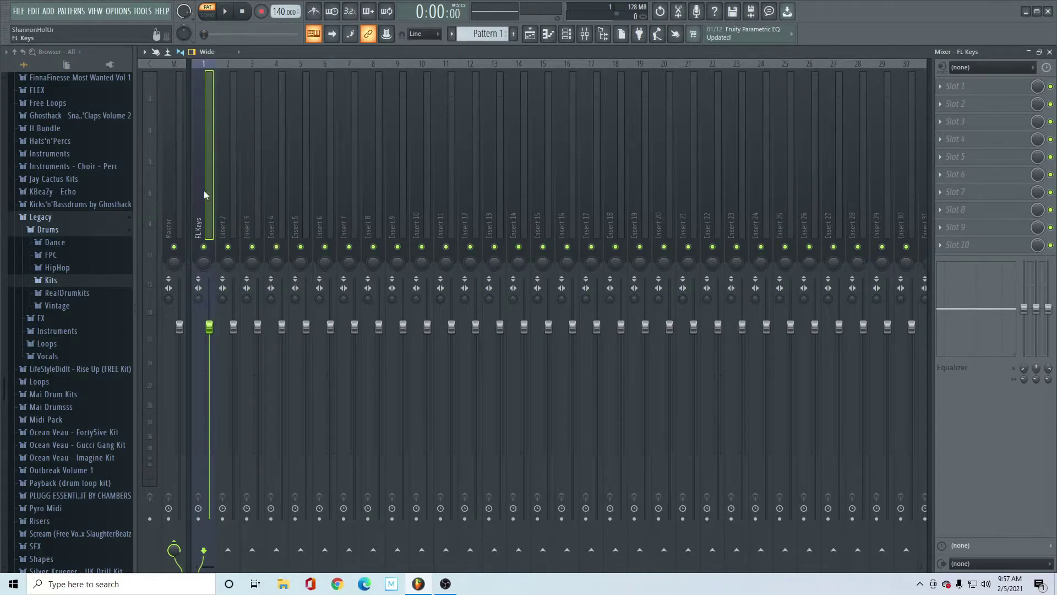
key("space")
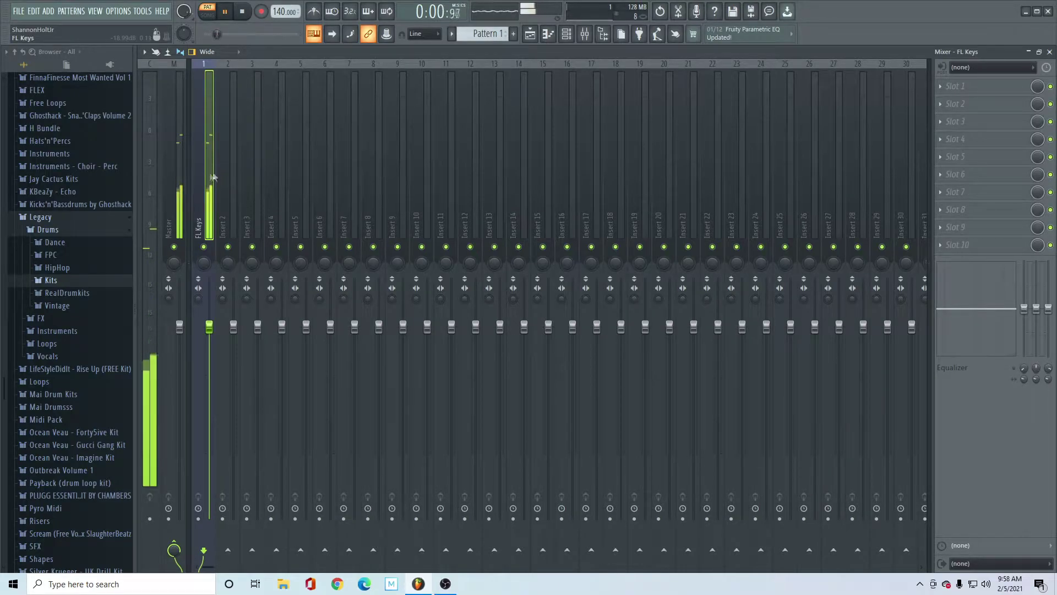
key("space")
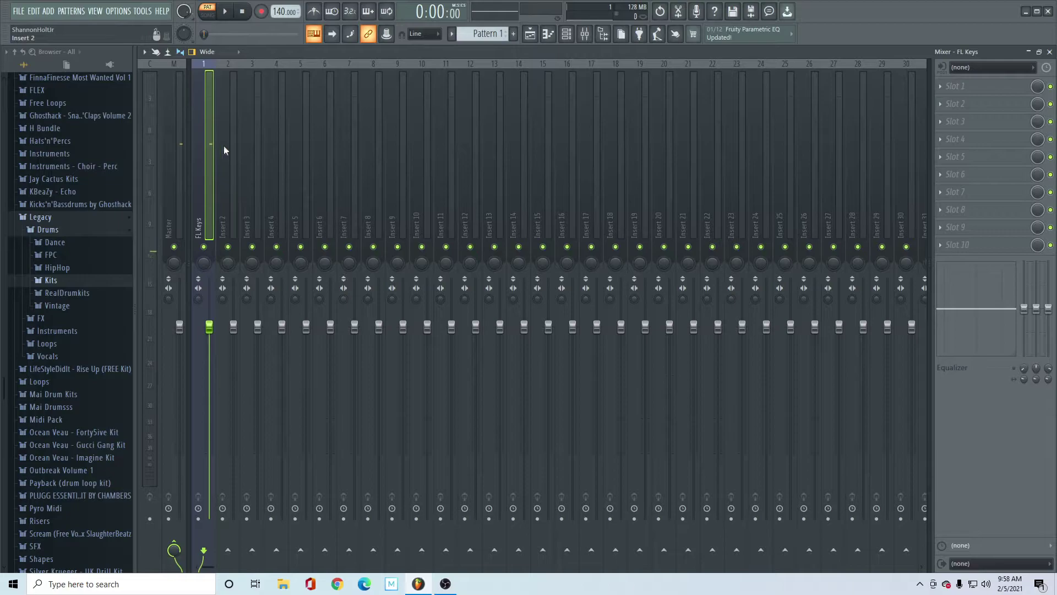
- Load Fruity Parametric EQ 2 in slot 1 of the FL Keys mixer track and lower band 1 fully to cut the low frequencies
left_click(942, 88)
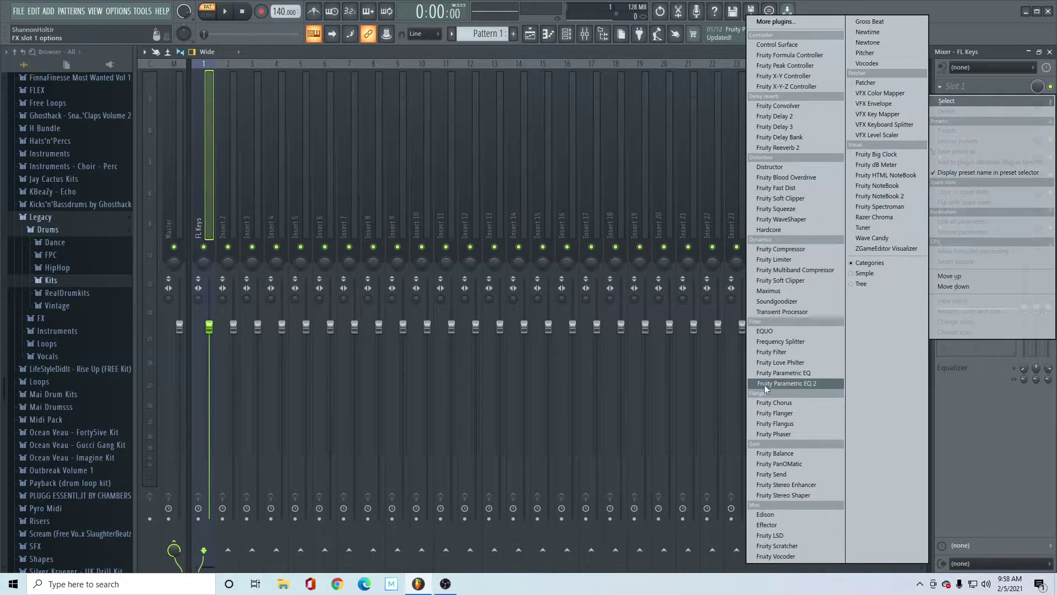
left_click(805, 382)
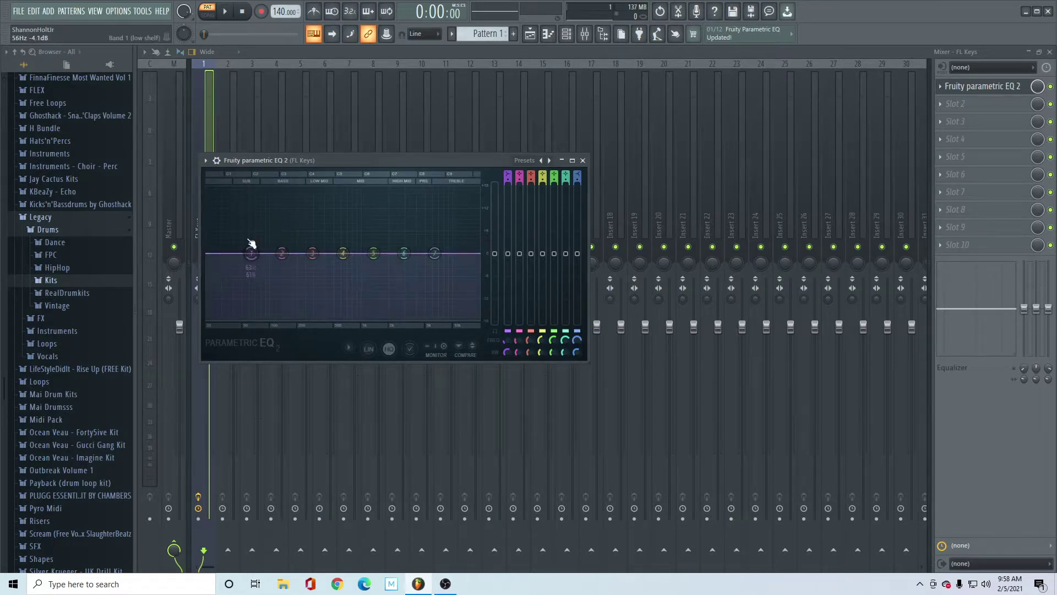
key("space")
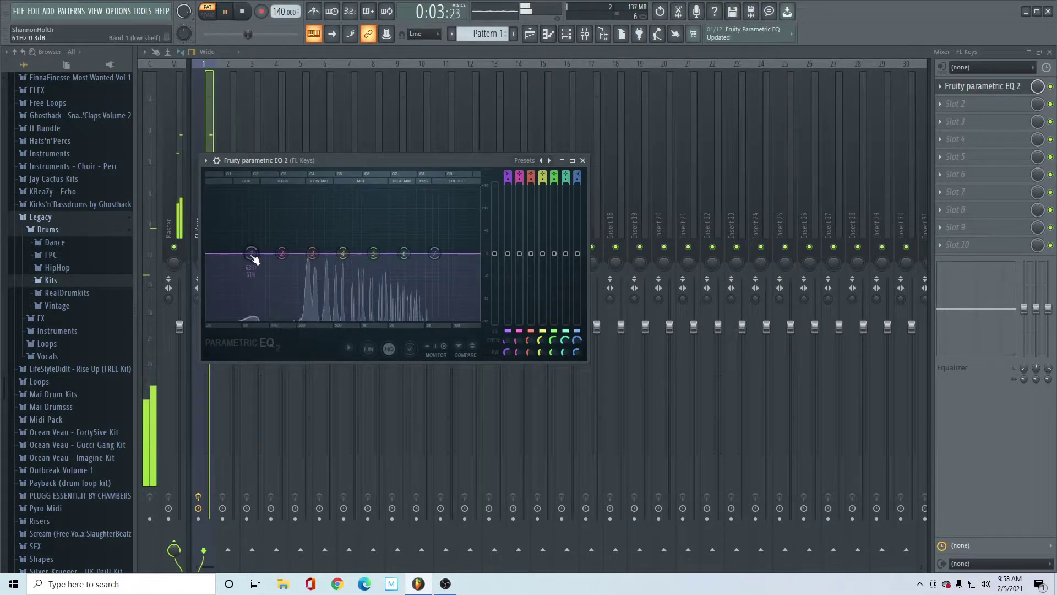
left_click_drag(251, 253, 293, 318)
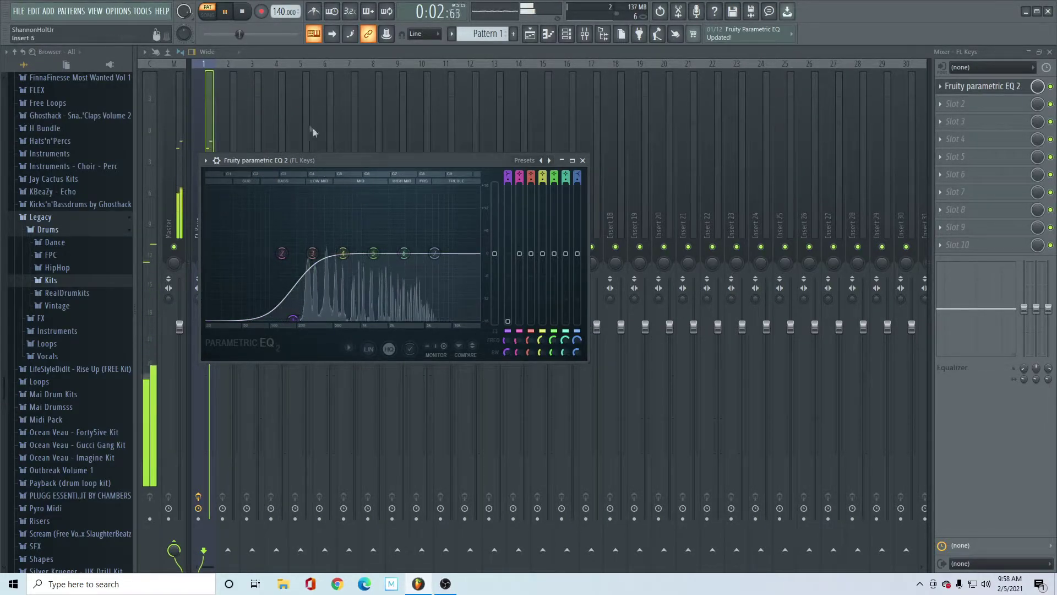
left_click(285, 50)
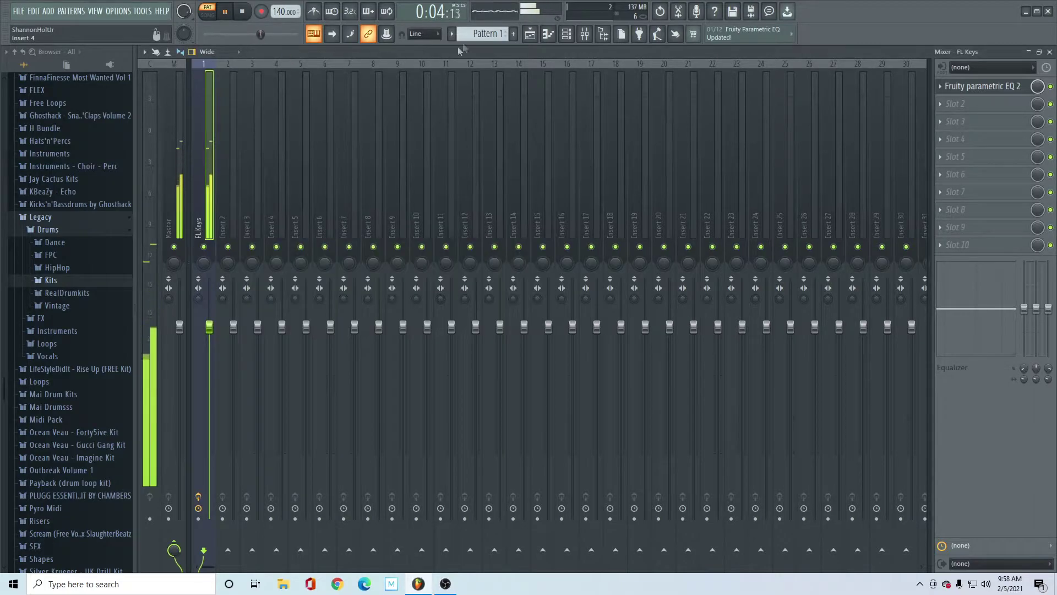
- Copy the four C5 notes an octave down to C4 in the piano roll and clear the selection
left_click(548, 34)
key("space")
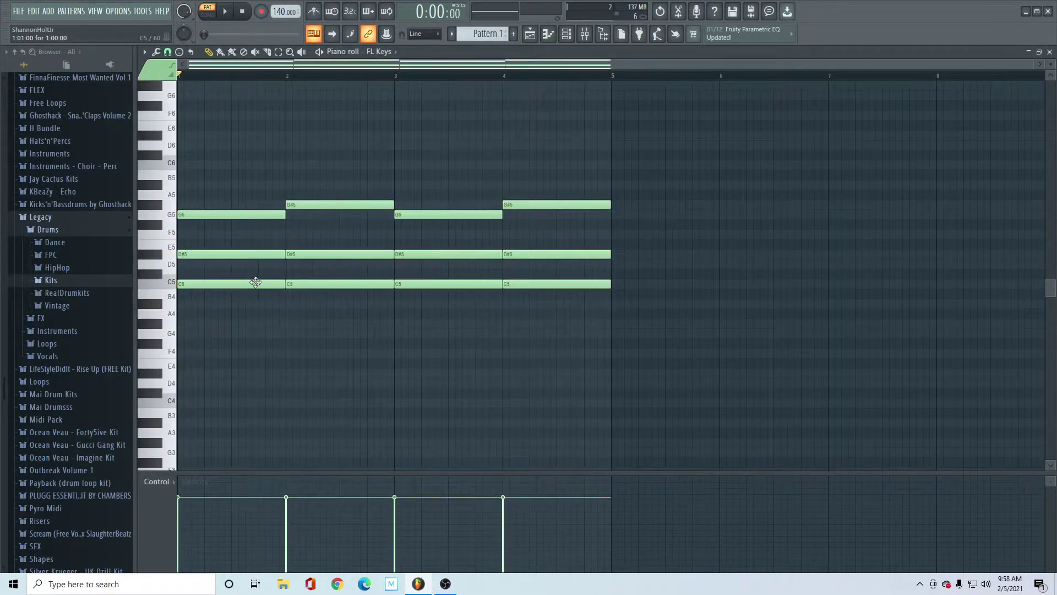
left_click_drag(213, 270, 582, 316)
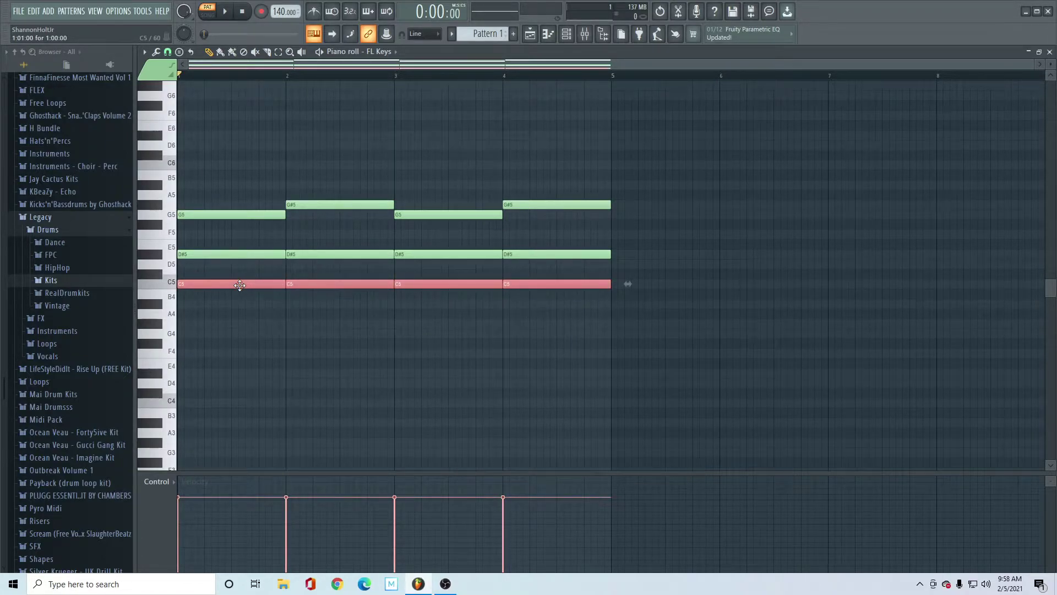
left_click_drag(235, 286, 205, 404)
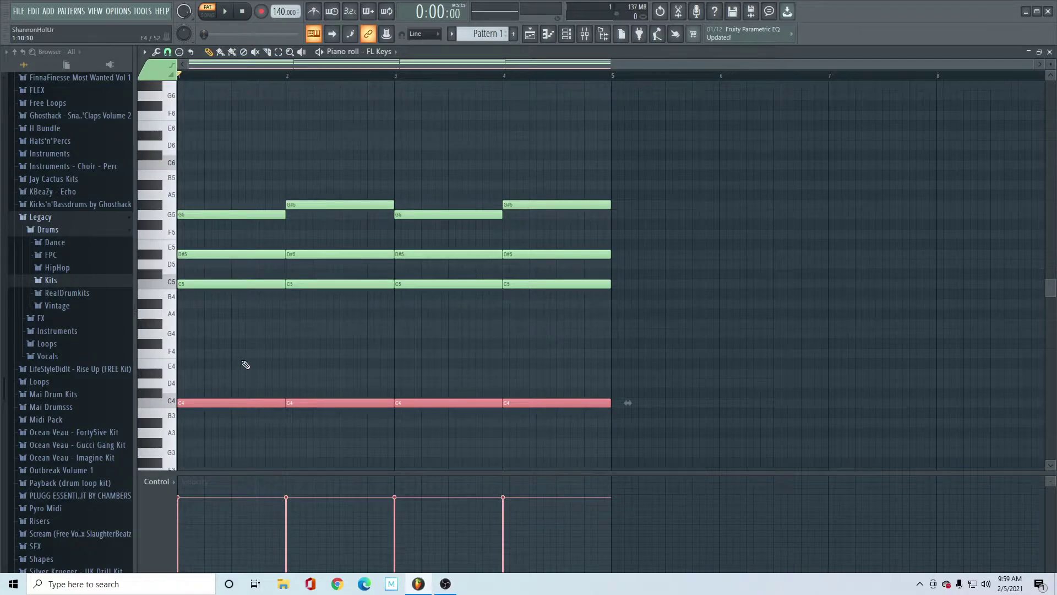
key("space")
key("ctrl+d")
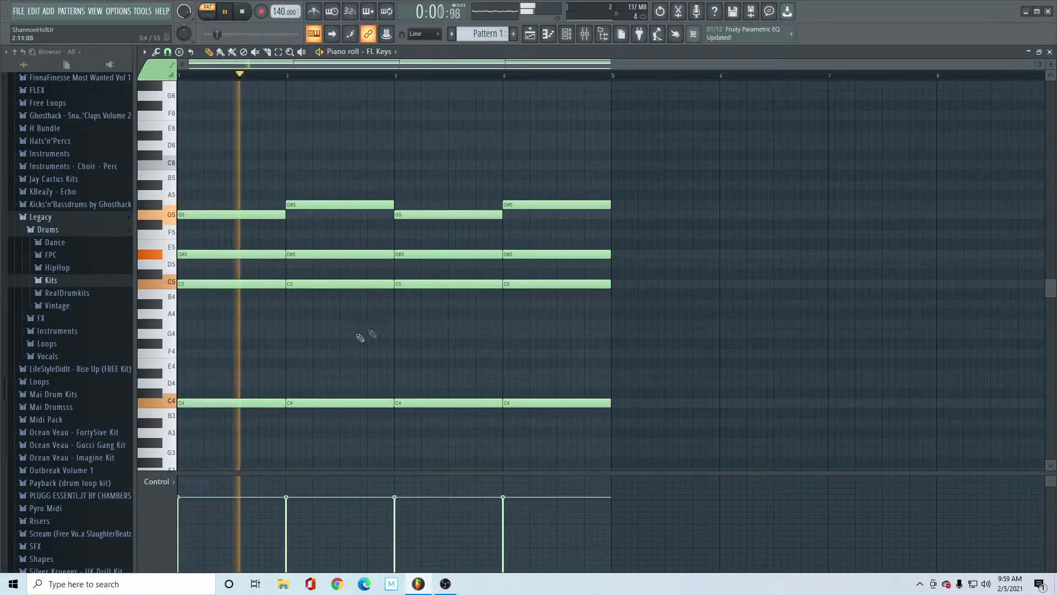
- Examine the low notes against the low cut in the FL Keys track's parametric EQ during playback, and return to the piano roll
key("F9")
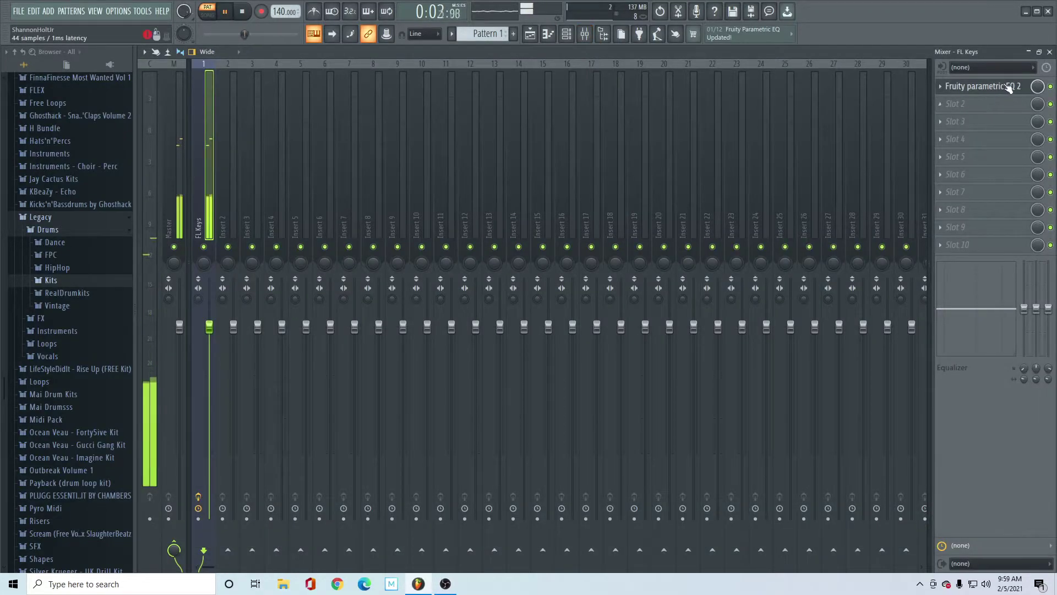
left_click(985, 86)
mouse_move(293, 318)
left_mouse_down()
mouse_move(225, 318)
mouse_move(295, 322)
left_mouse_up()
left_click(566, 34)
left_click(548, 34)
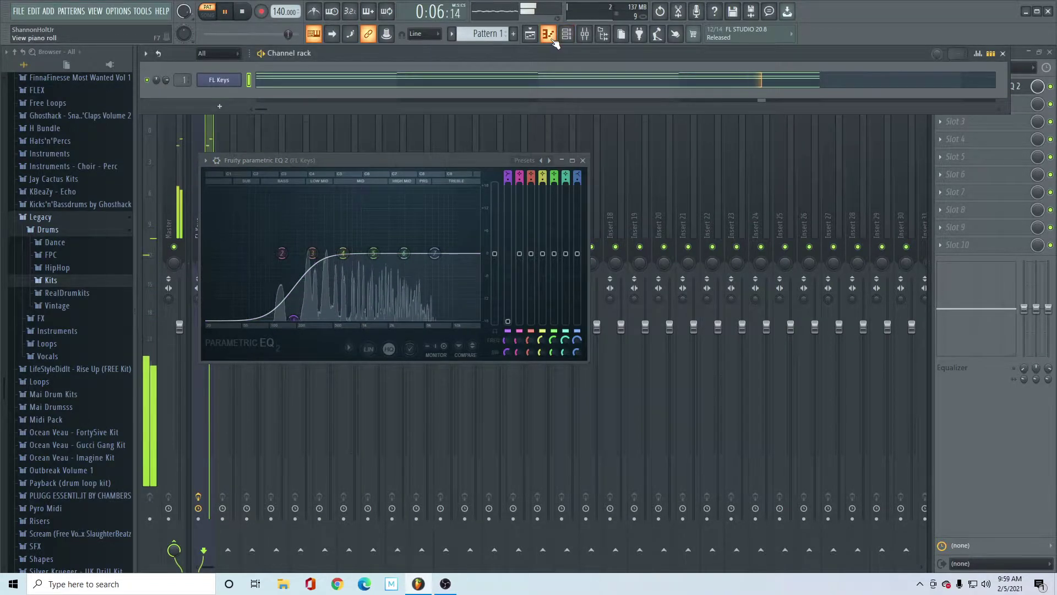
key("space")
scroll(281, 268, "up", 3)
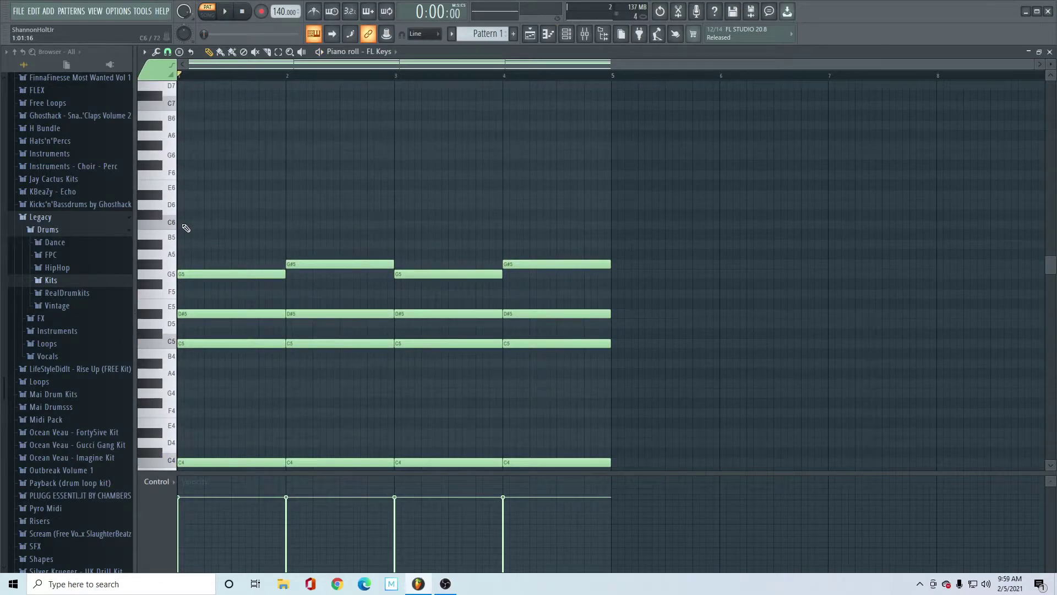
scroll(203, 242, "down", 2)
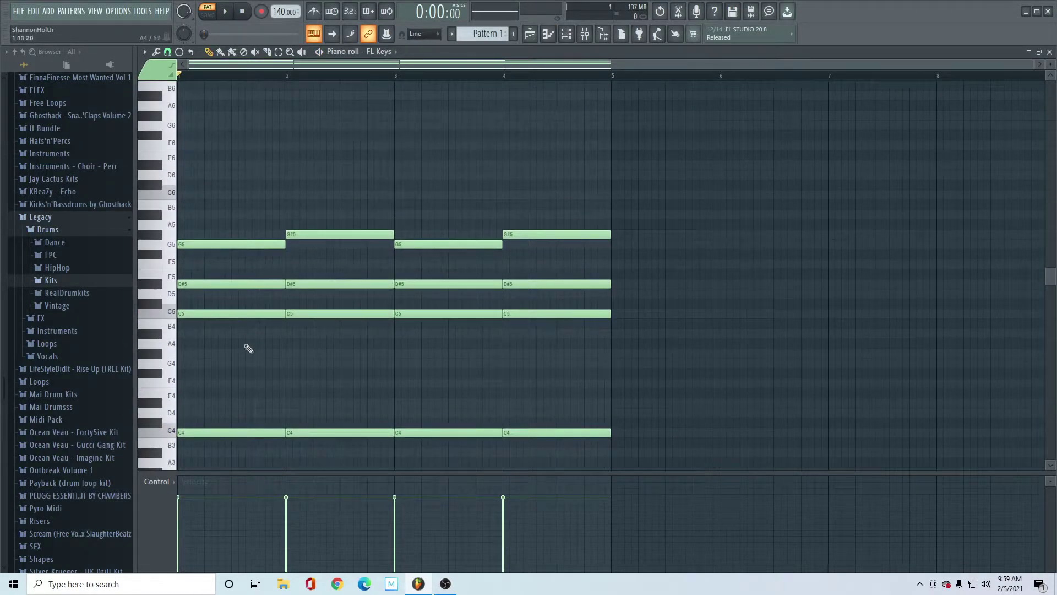
scroll(286, 357, "up", 3)
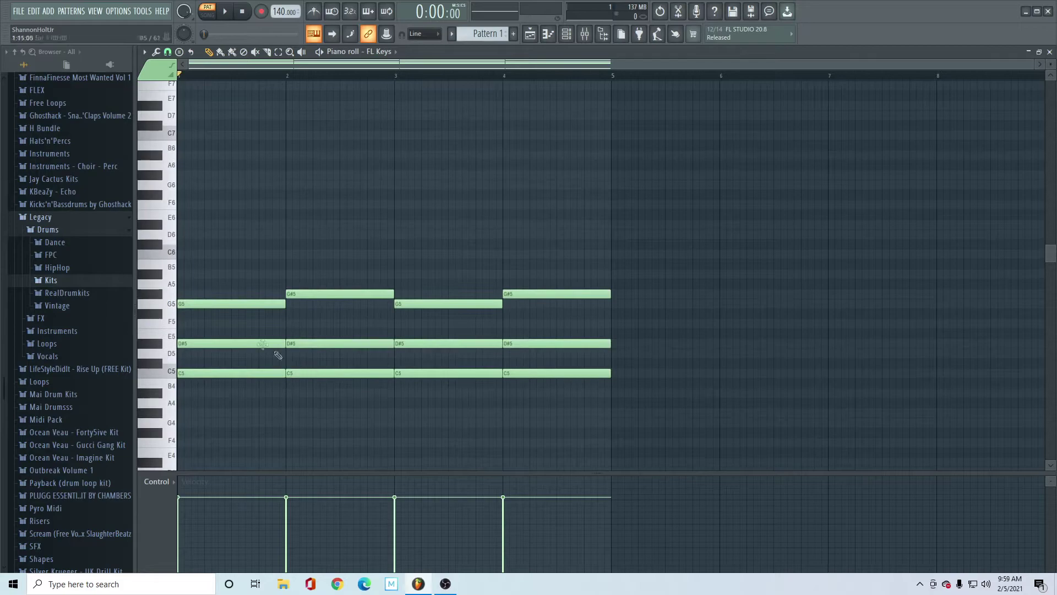
scroll(232, 298, "down", 2)
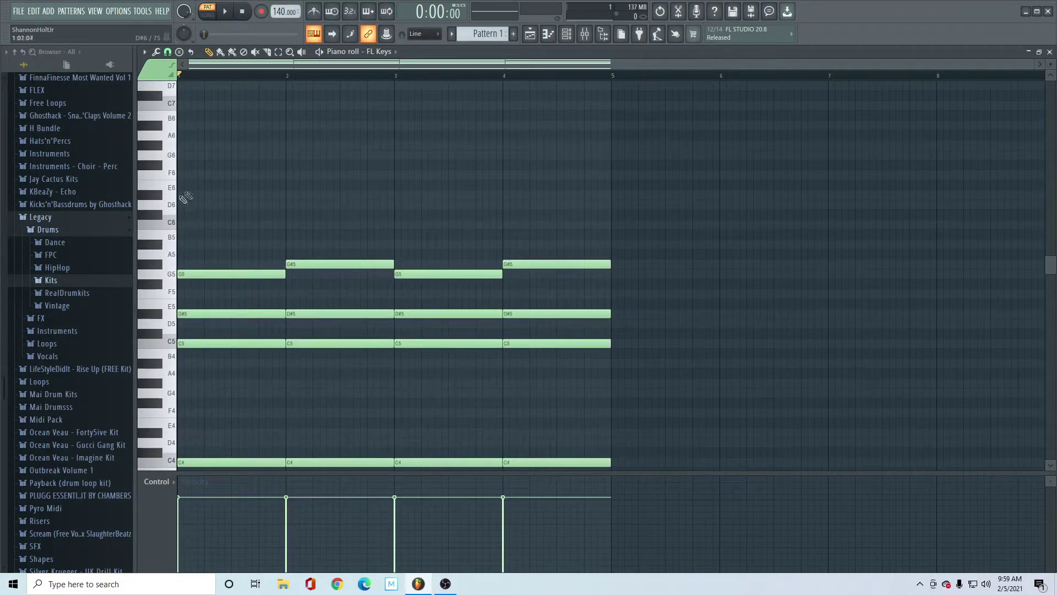
- Add a one-beat C6 note on the second beat of bar 1 above the chords, and play the pattern
left_click(172, 225)
left_click(171, 208)
left_click(160, 198)
left_click(234, 224)
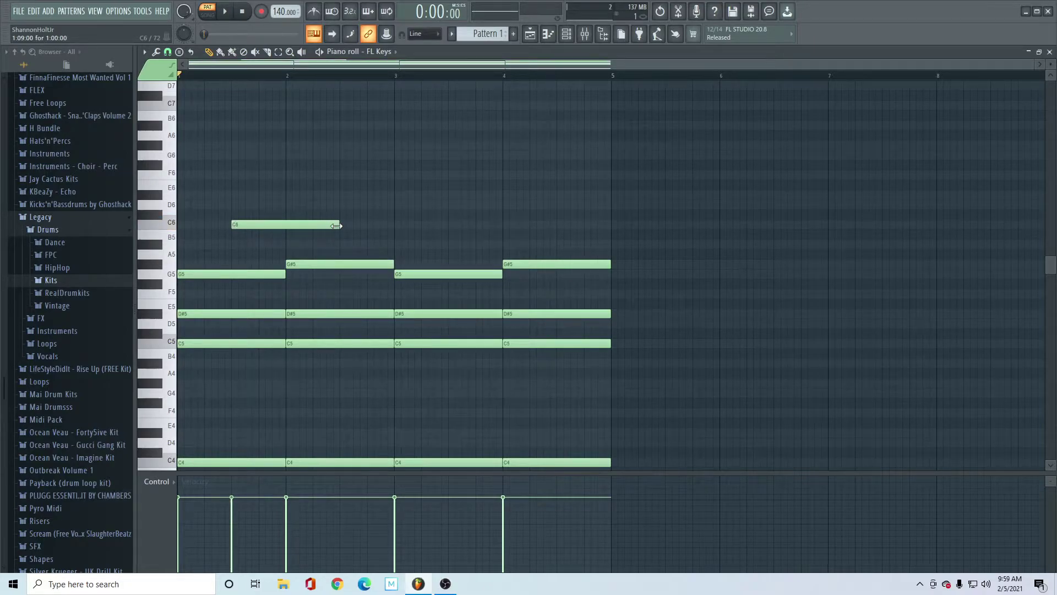
left_click_drag(337, 223, 276, 227)
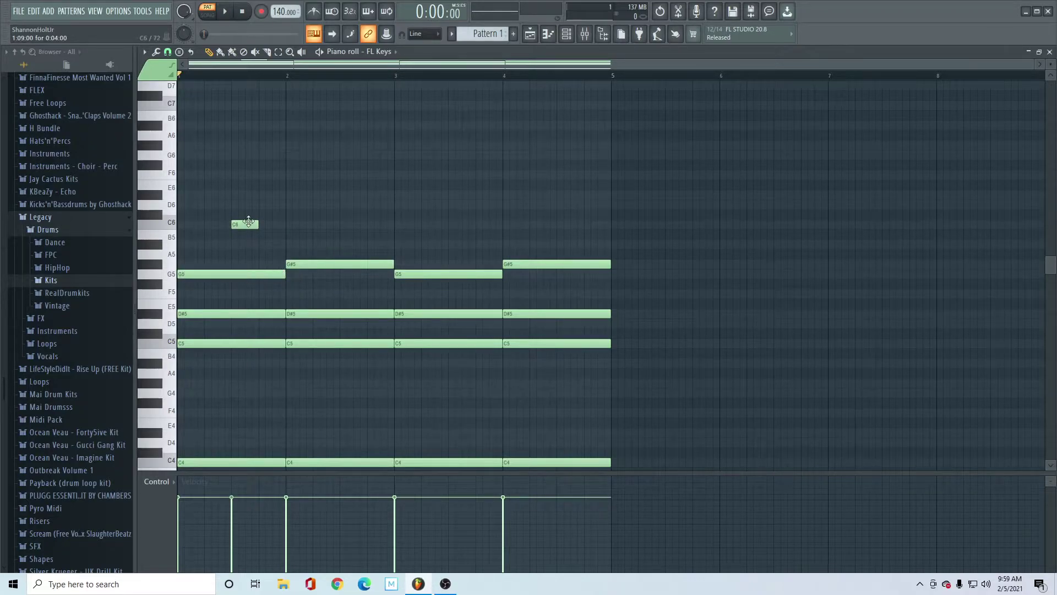
left_click_drag(248, 222, 216, 225)
key("space")
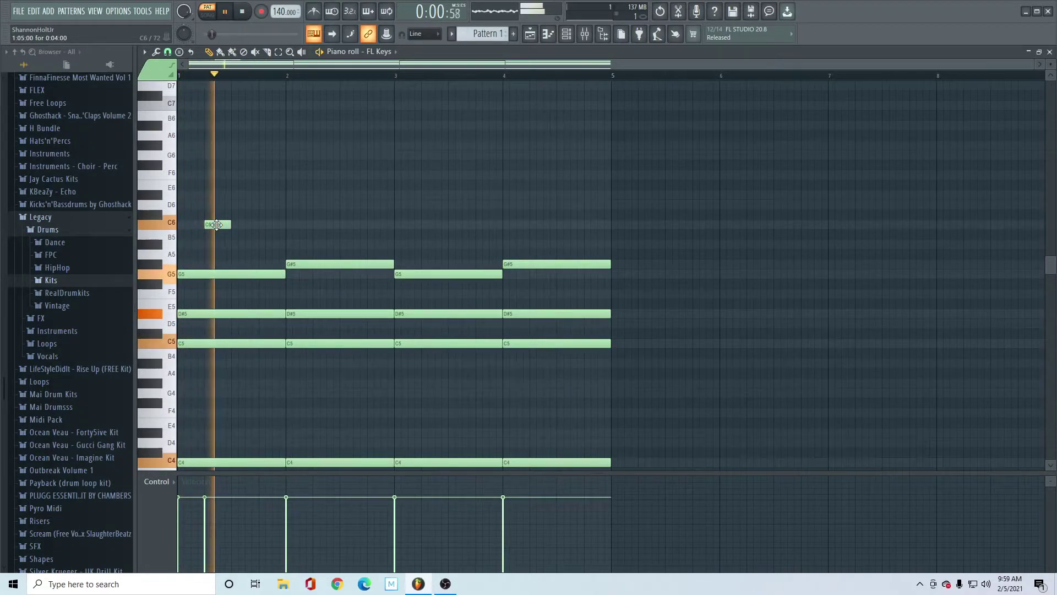
key("space")
- Try the C6 note extended to the end of bar 1 during playback, and shorten it back to one beat
left_click_drag(227, 225, 284, 227)
key("space")
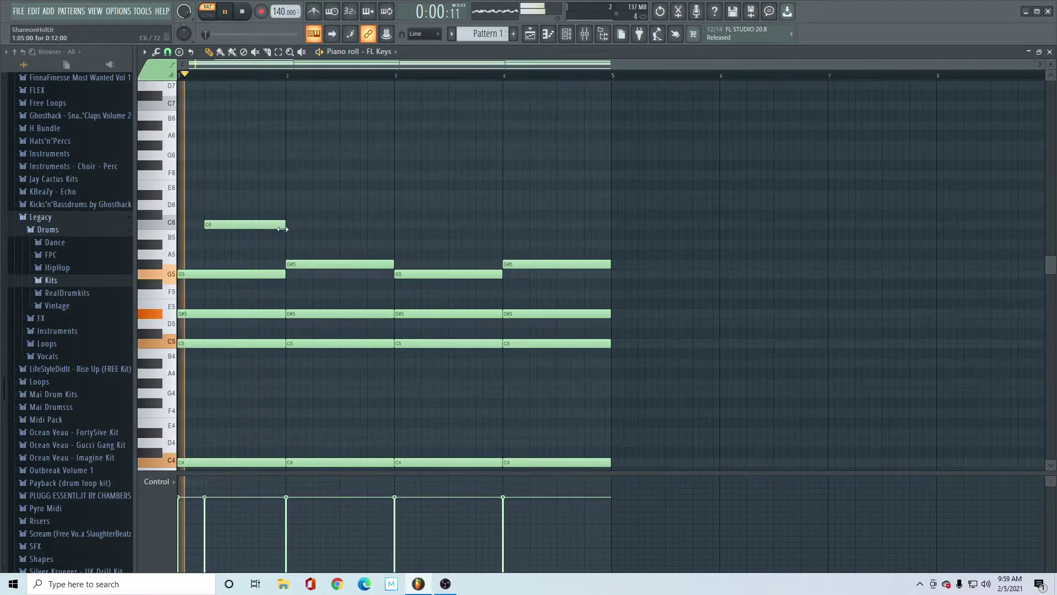
key("space")
key("space")
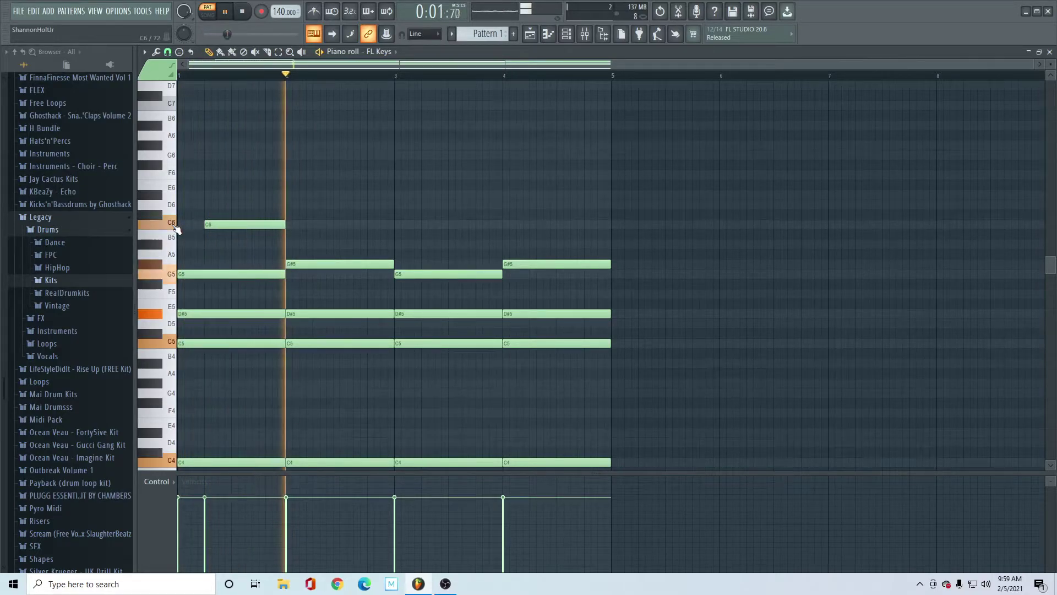
key("space")
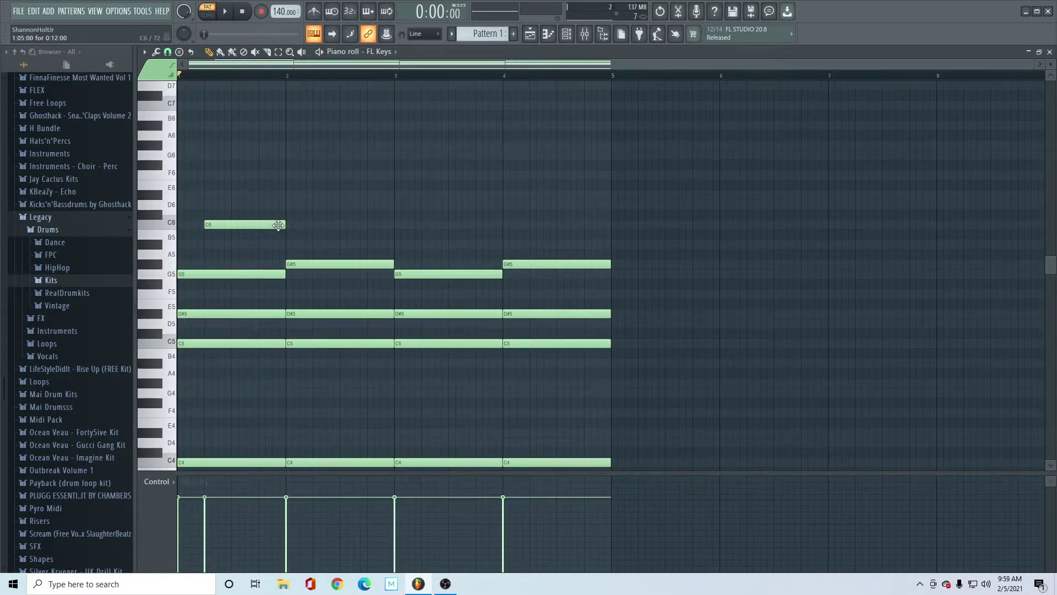
left_click_drag(272, 226, 231, 232)
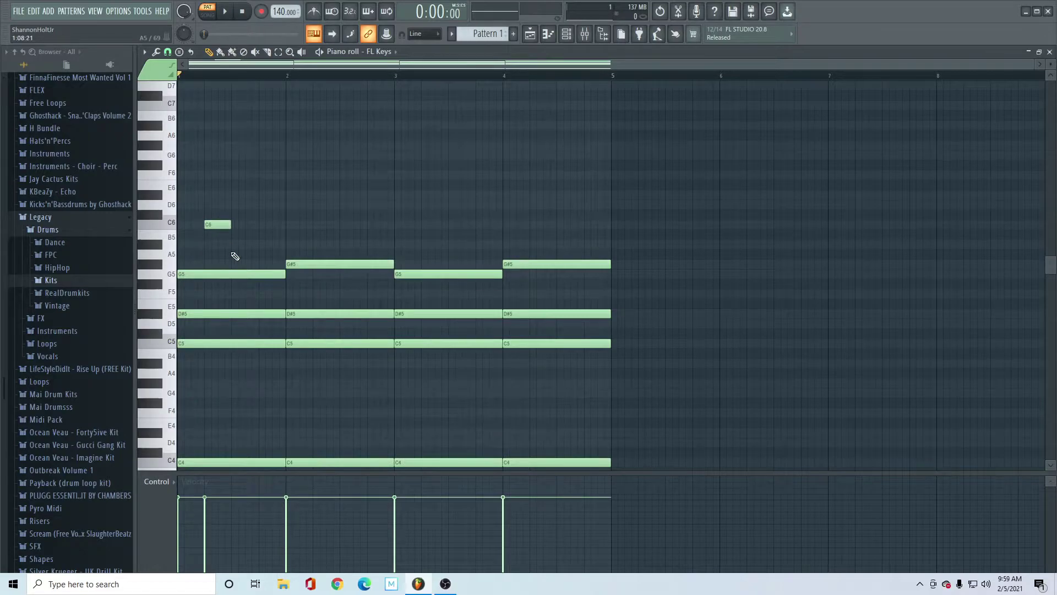
- Continue the bar 1 melody with one-beat D#6 and G6 notes on the third and fourth beats
scroll(233, 259, "up", 1)
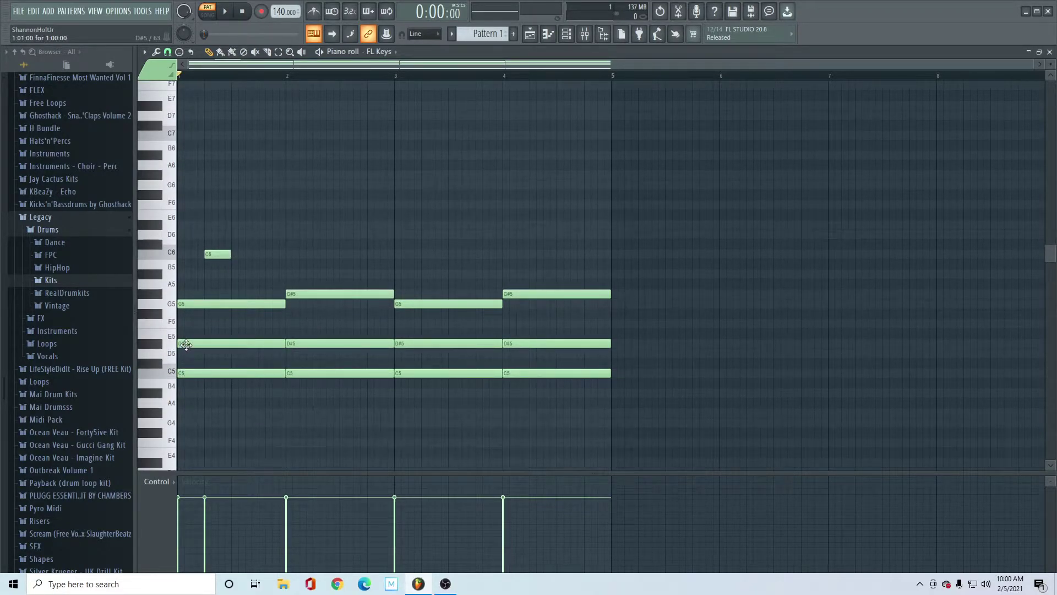
scroll(226, 295, "up", 1)
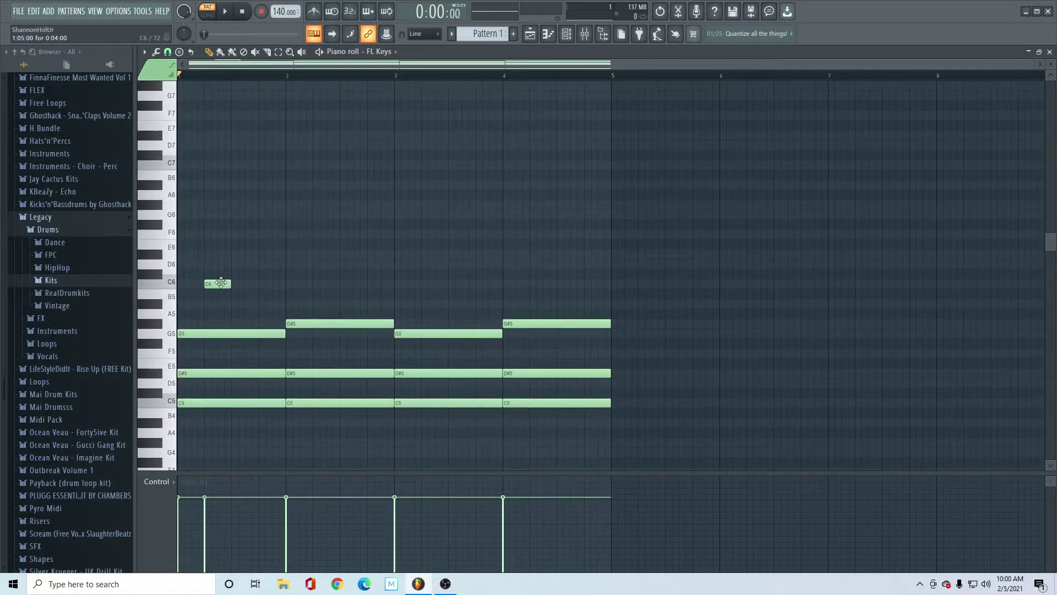
left_click(242, 255)
left_click(269, 215)
- Add one-beat C6, D#6 and G#6 notes on beats two to four of bar 2
scroll(308, 273, "down", 1)
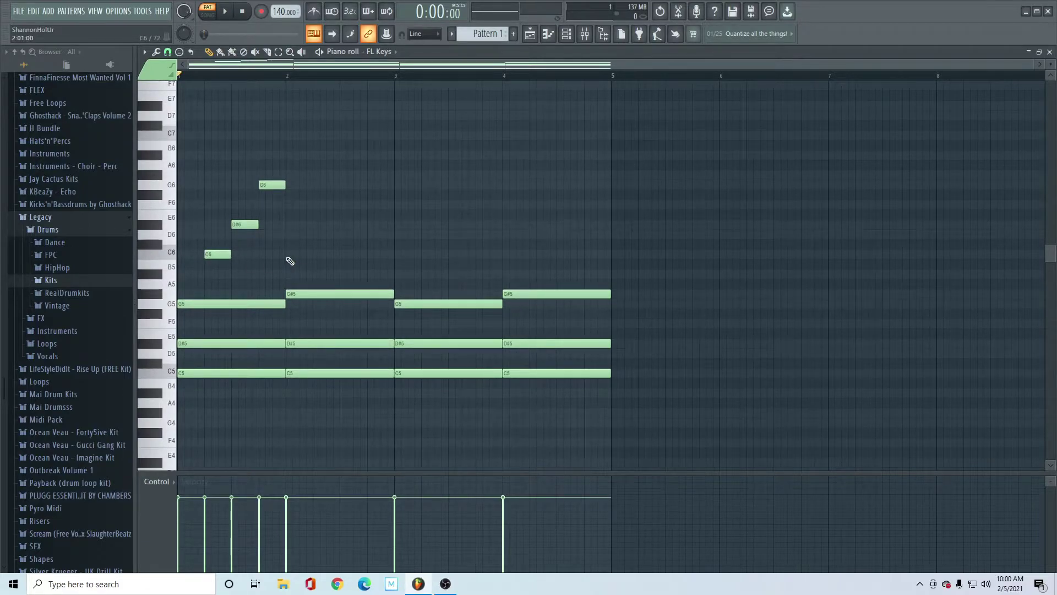
left_click(318, 255)
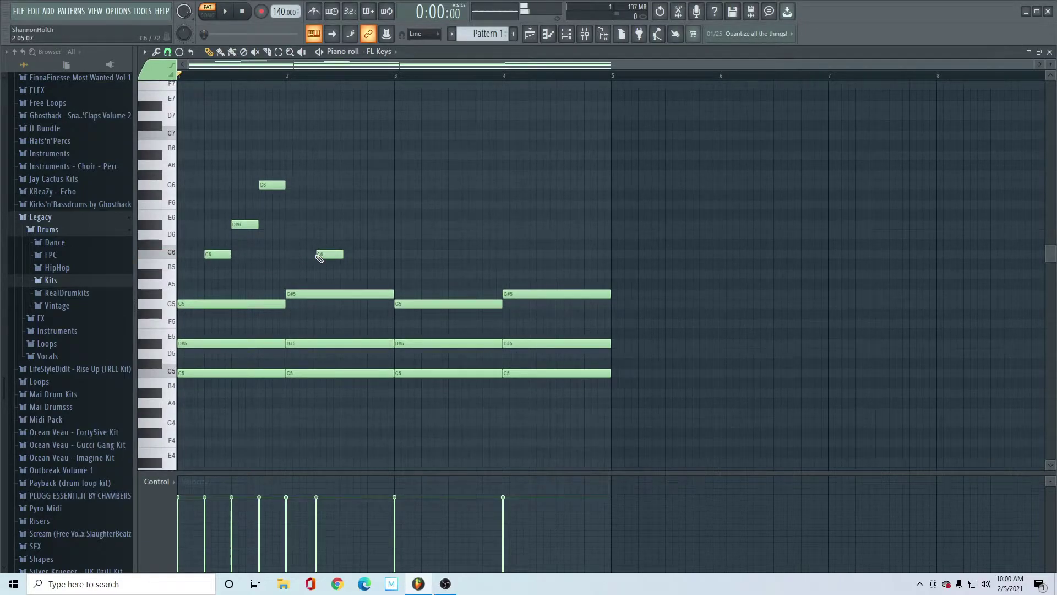
left_click(343, 225)
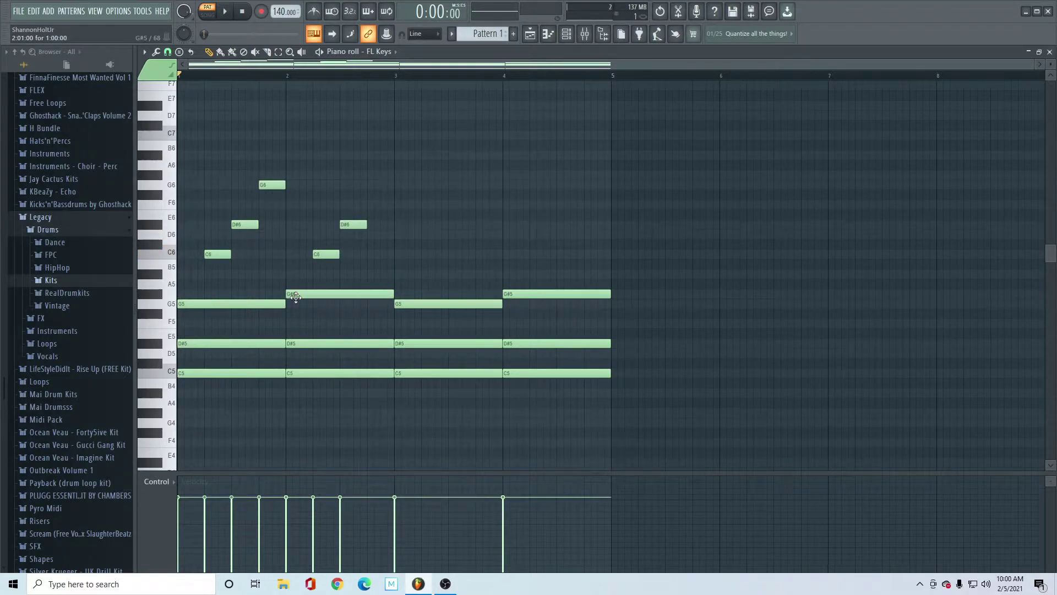
left_click(370, 176)
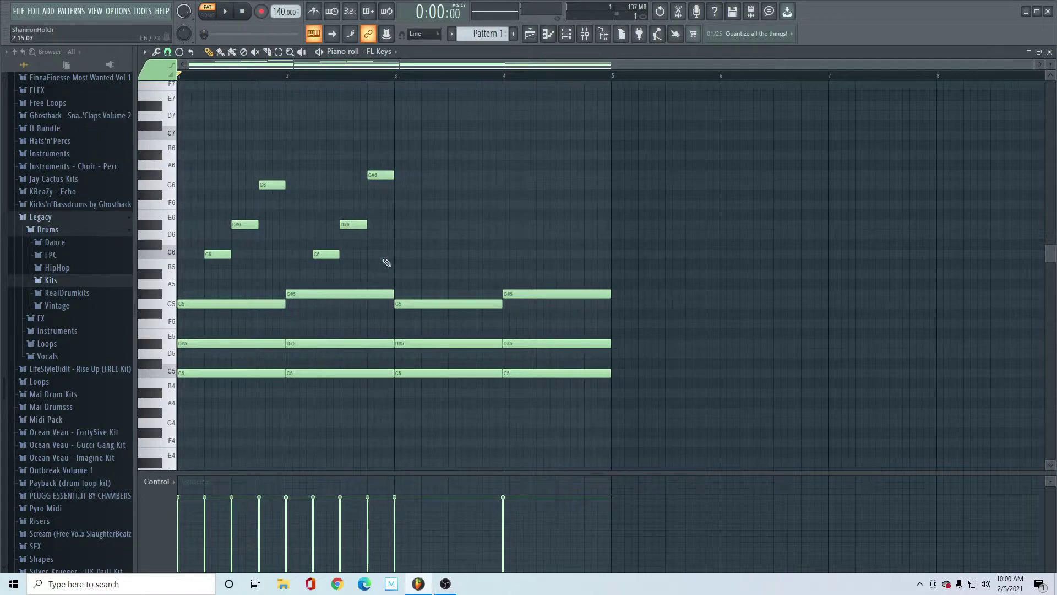
- Copy the six melody notes of bars 1 and 2 into bars 3 and 4, clear the selection and play the pattern
left_click_drag(419, 278, 208, 151)
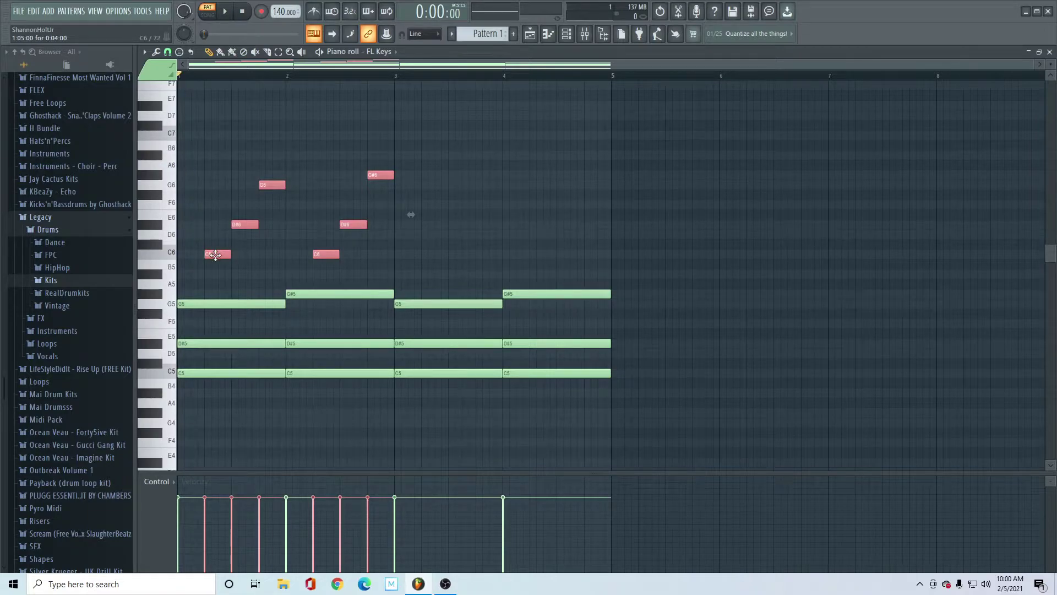
left_click_drag(216, 254, 431, 254)
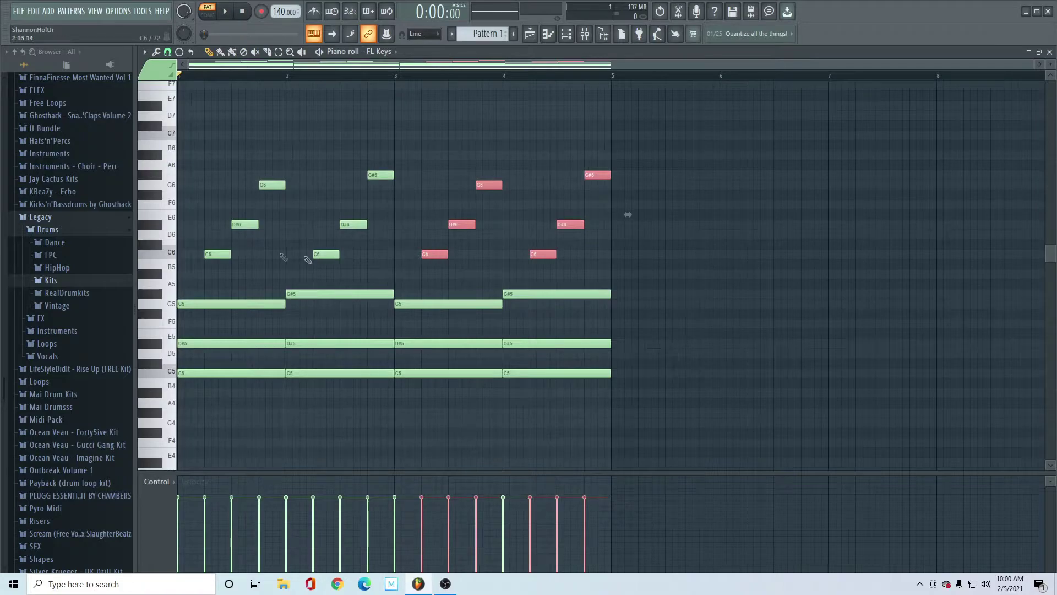
left_click(326, 157)
key("space")
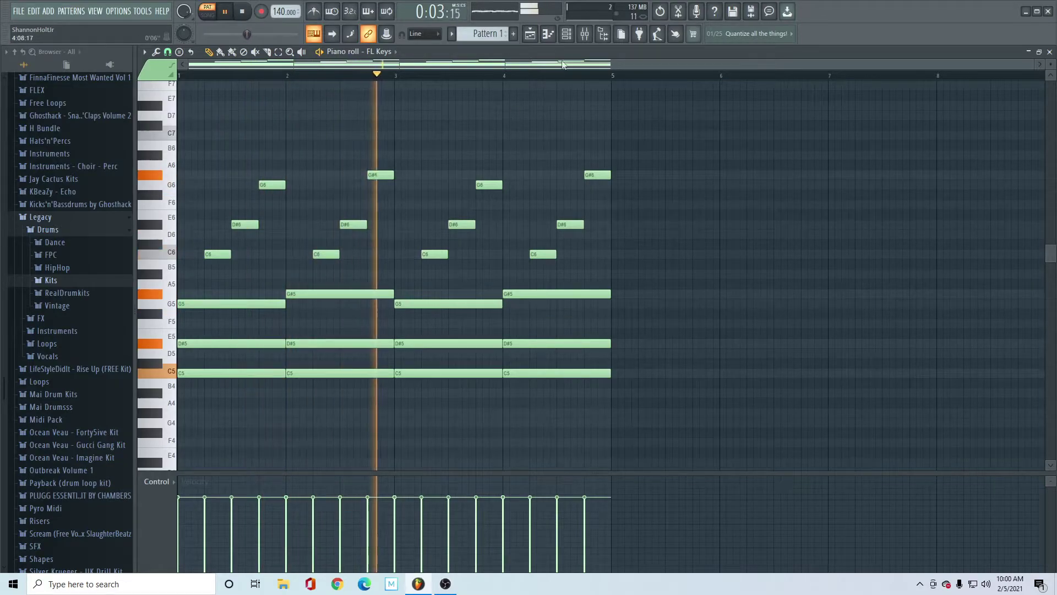
- Stop playback, show the channel rack over the playlist, and expand the HipHop folder under Legacy Drums in the browser
key("F9")
key("space")
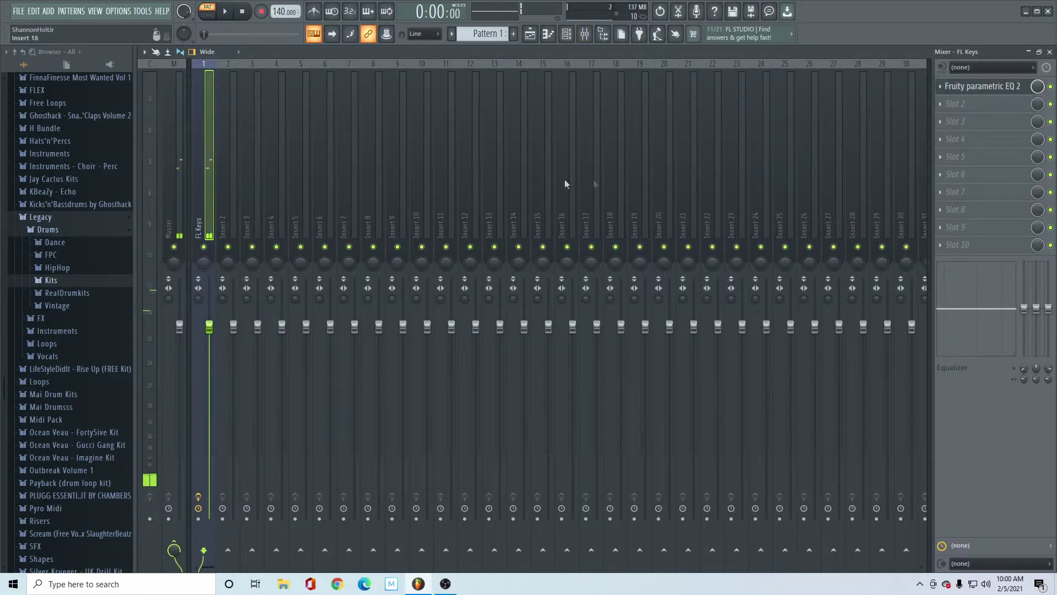
left_click(566, 37)
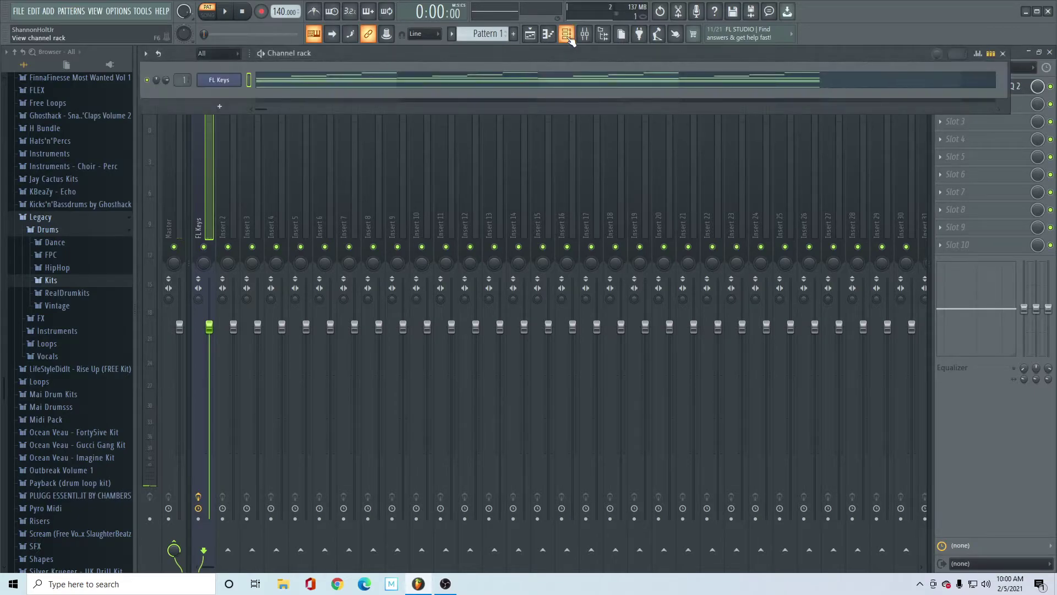
left_click(530, 35)
left_click(566, 35)
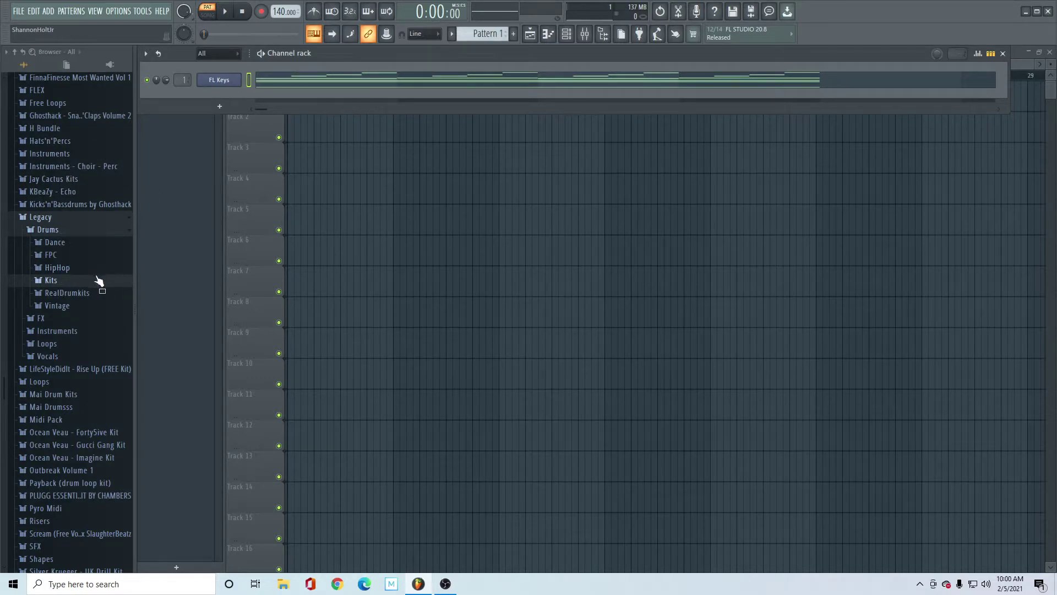
left_click(49, 222)
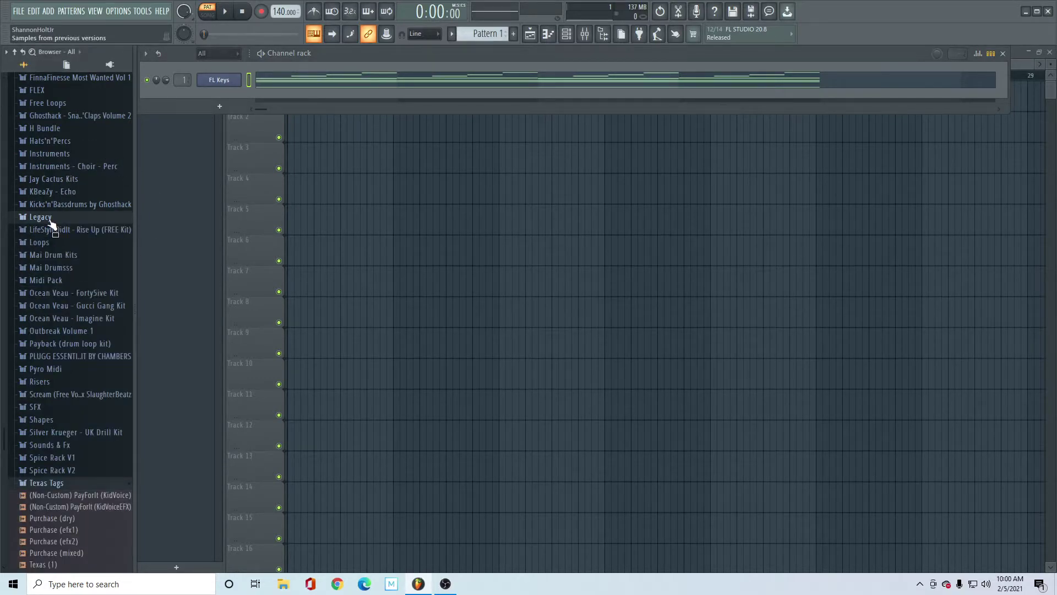
left_click(51, 223)
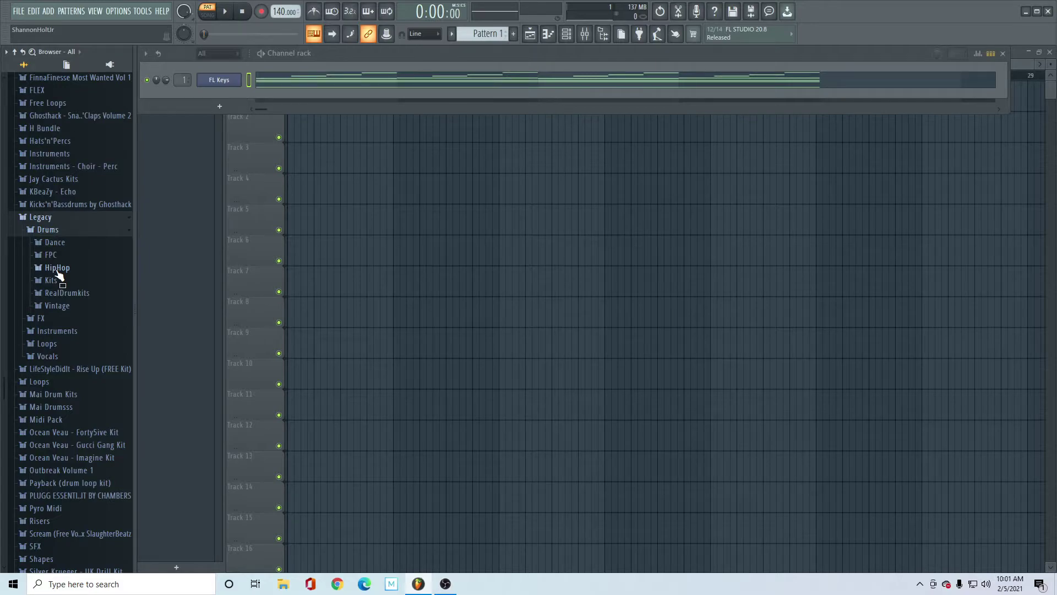
left_click(57, 268)
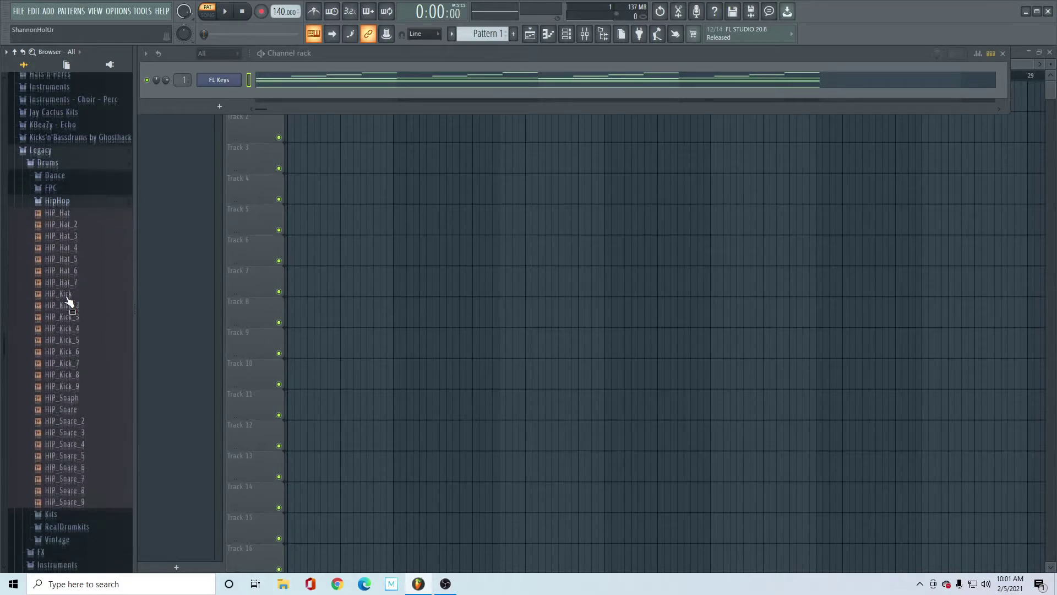
- Audition the first HIP_Hat samples and add HIP_Hat_4 as a new channel below FL Keys
left_click(66, 209)
left_click(67, 221)
left_click(69, 232)
left_click_drag(72, 244, 202, 91)
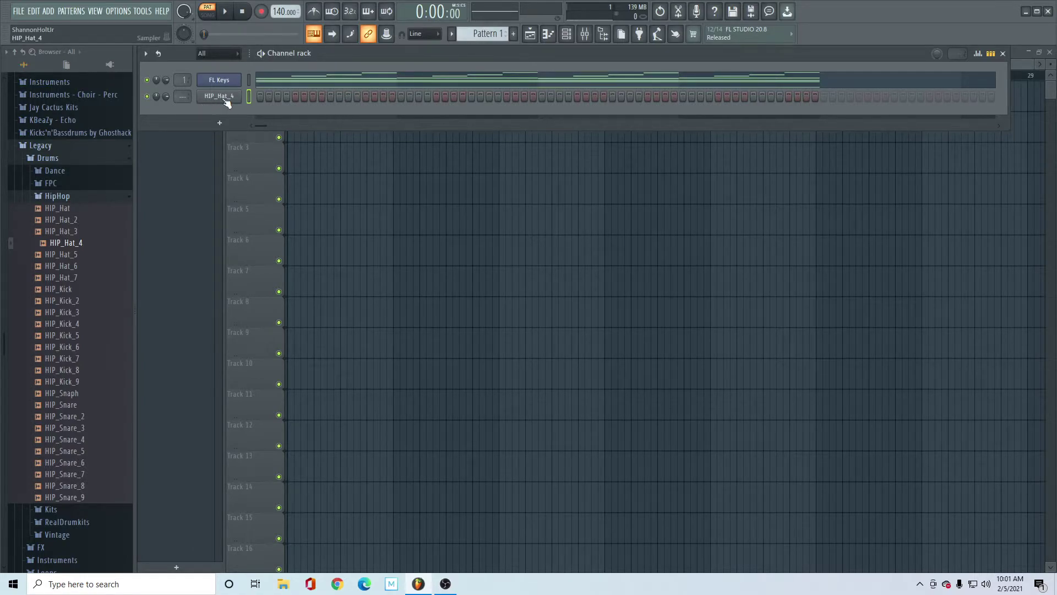
- Fill every 2 steps of the HIP_Hat_4 channel and play the pattern
right_click(226, 99)
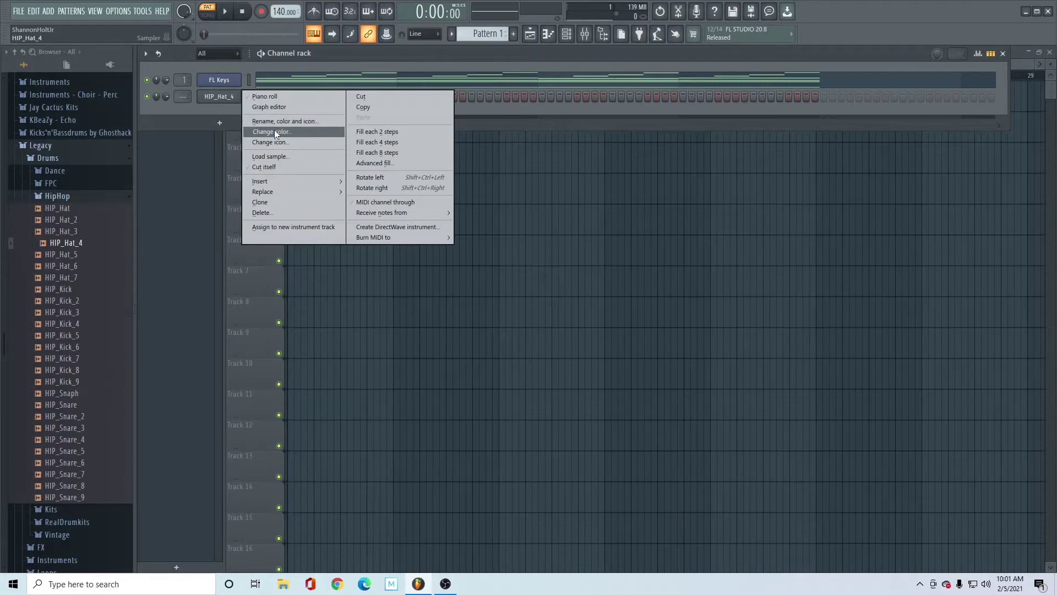
left_click(374, 132)
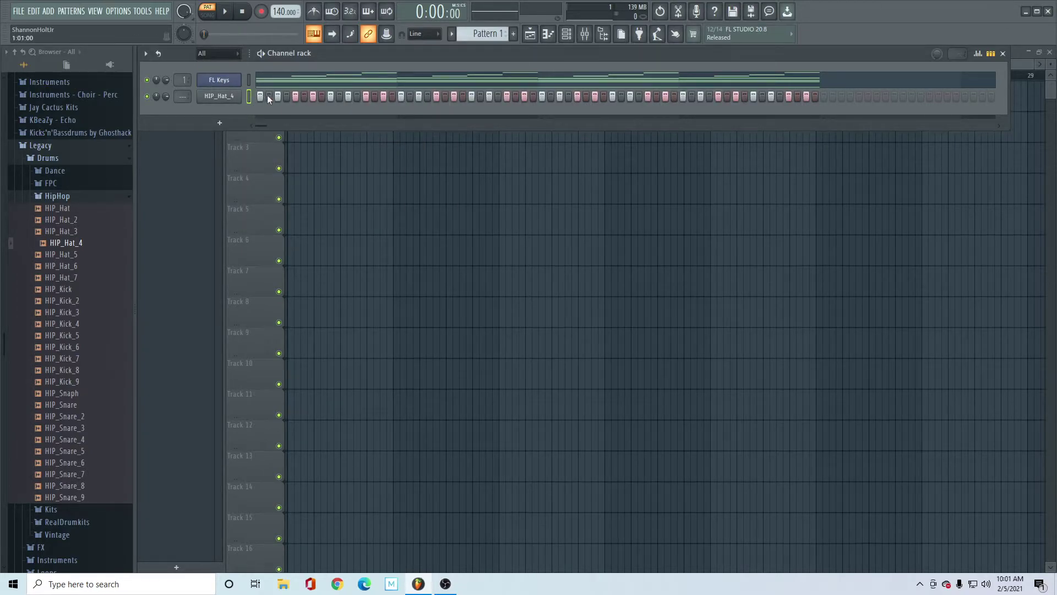
key("space")
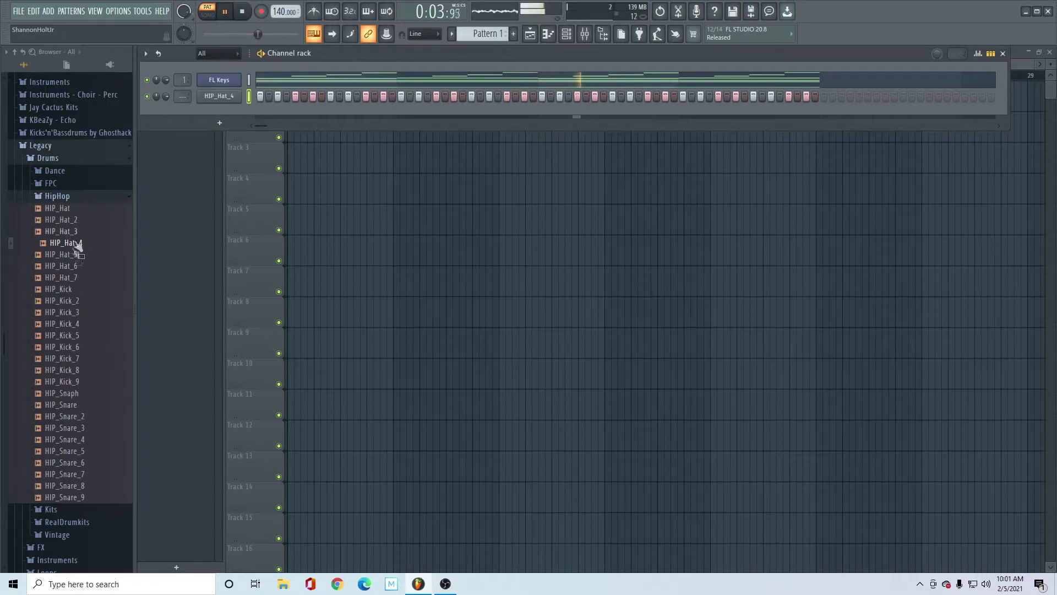
- Stop playback and audition the HipHop snare samples from HIP_Snare_2 to HIP_Snare_9
scroll(71, 275, "down", 2)
scroll(70, 264, "up", 2)
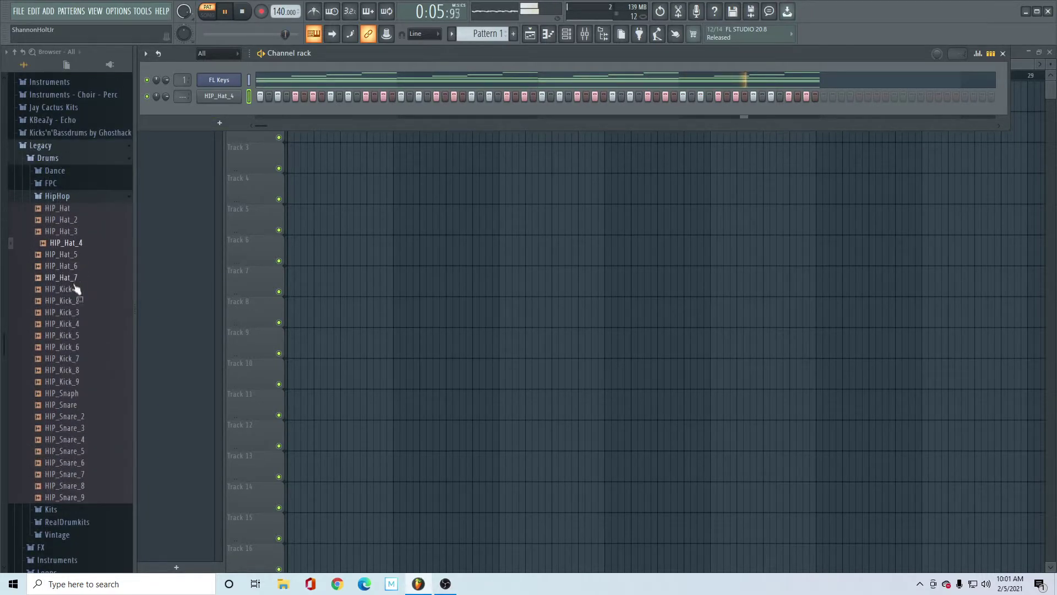
scroll(75, 289, "down", 2)
key("space")
left_click(77, 348)
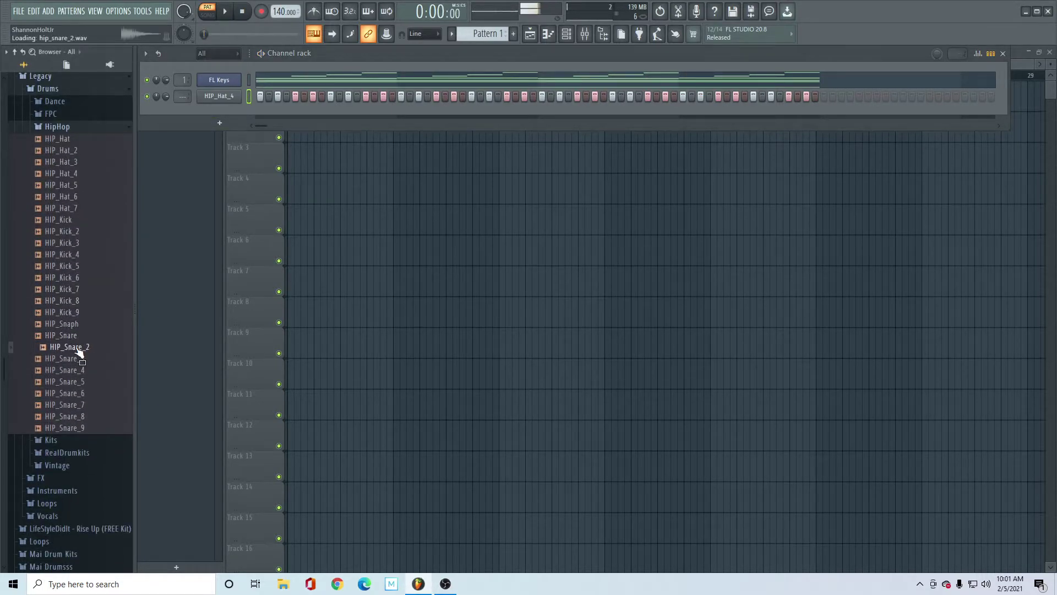
left_click(78, 359)
left_click(78, 370)
left_click(77, 381)
left_click(77, 393)
left_click(78, 404)
left_click(79, 417)
left_click(81, 428)
- Add HIP_Snare_5 as a channel with hits on steps 9, 25, 41 and 57, and check the beat in playback
left_click(78, 393)
left_click(77, 384)
left_click_drag(79, 390, 237, 111)
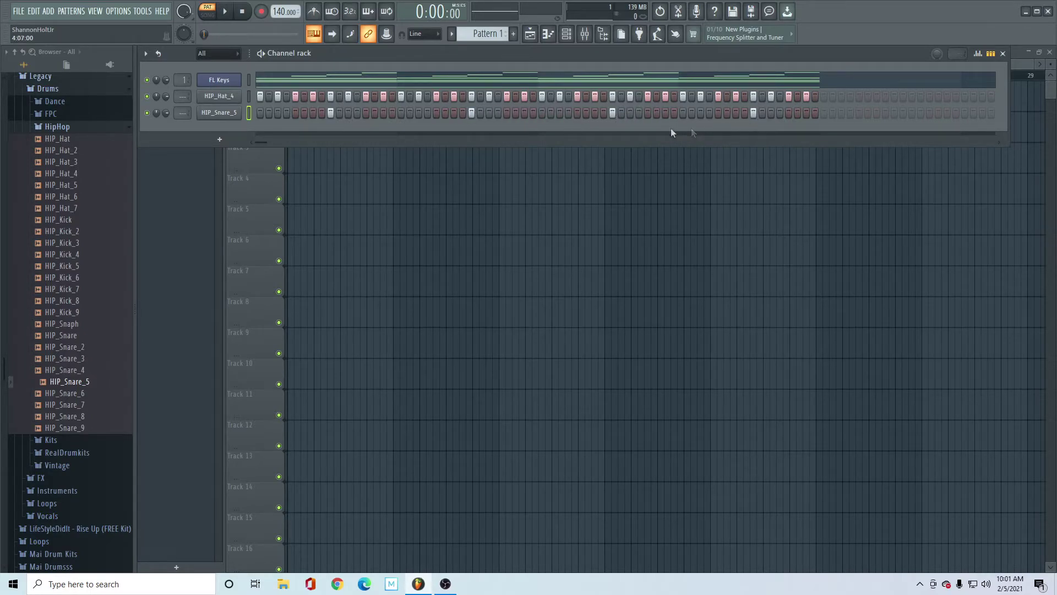
key("space")
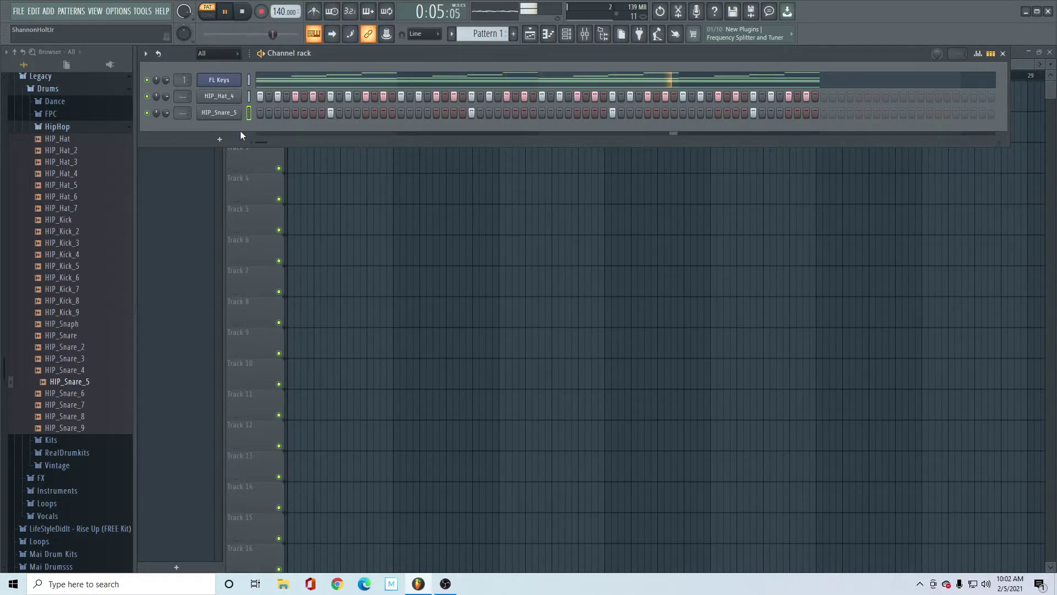
key("space")
- Audition the HipHop kick samples from HIP_Kick to HIP_Kick_9
left_click(70, 220)
left_click(75, 231)
left_click(74, 243)
left_click(74, 254)
left_click(74, 266)
left_click(75, 277)
left_click(75, 289)
left_click(76, 301)
left_click(77, 312)
left_click(77, 302)
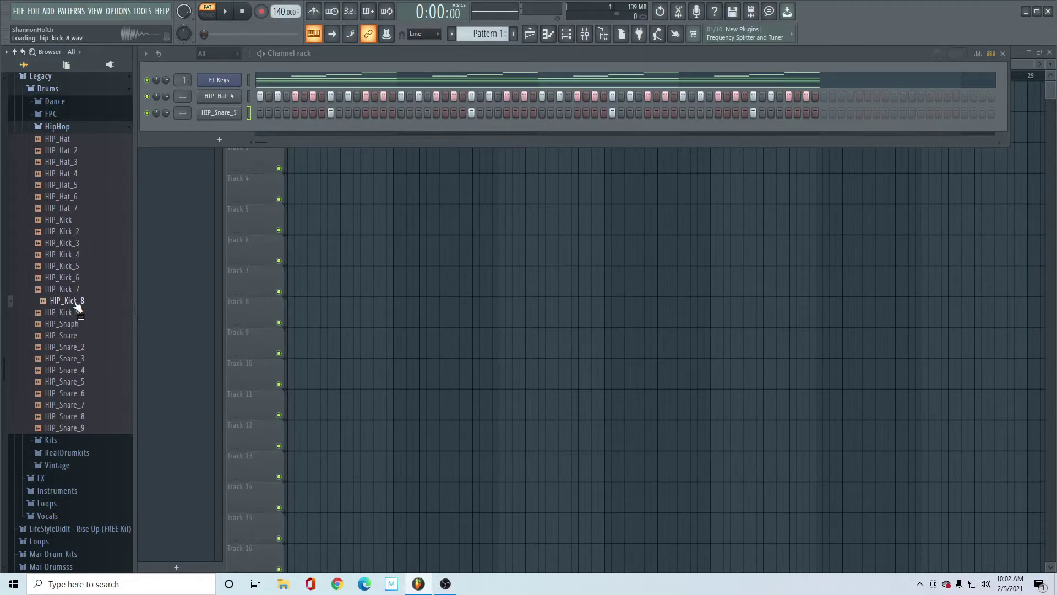
- Add HIP_Kick_8 as a channel with kicks on steps 1, 7, 13, 21, 33, 39, 45 and 53, and play the pattern
left_click_drag(78, 306, 201, 135)
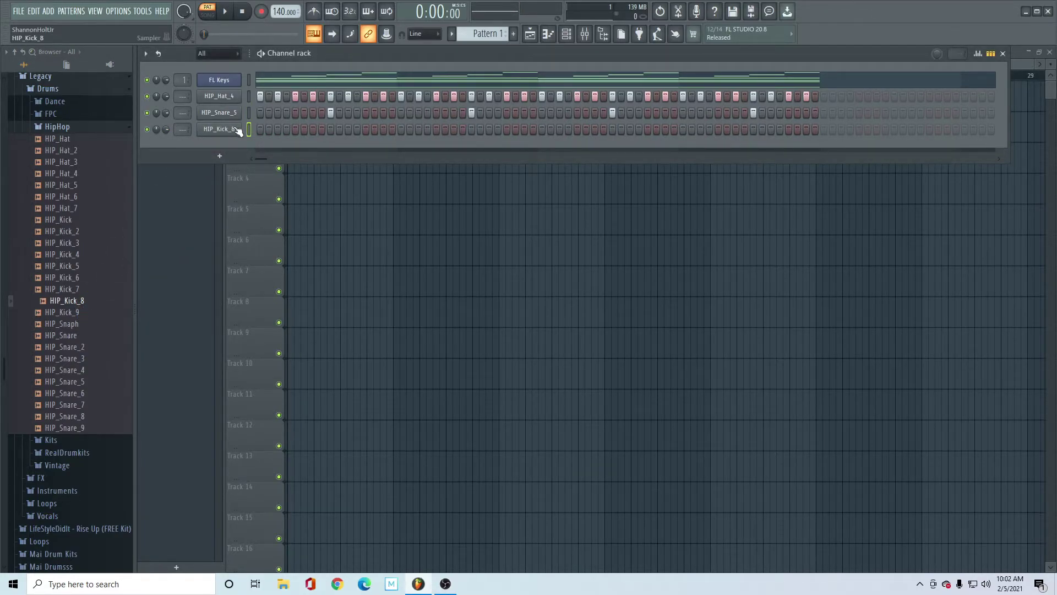
left_click_drag(75, 307, 112, 276)
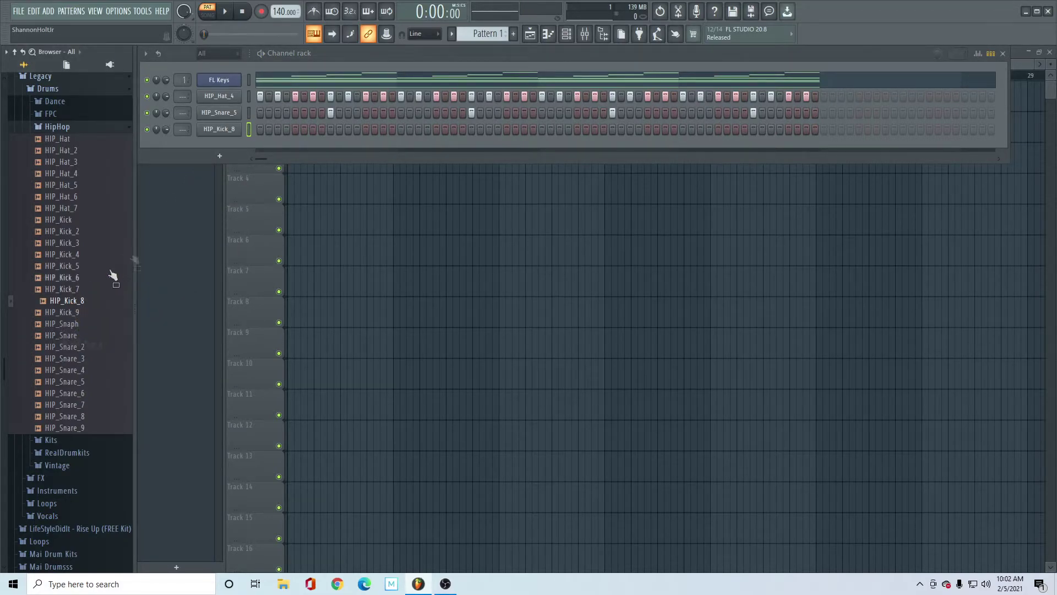
left_click(260, 131)
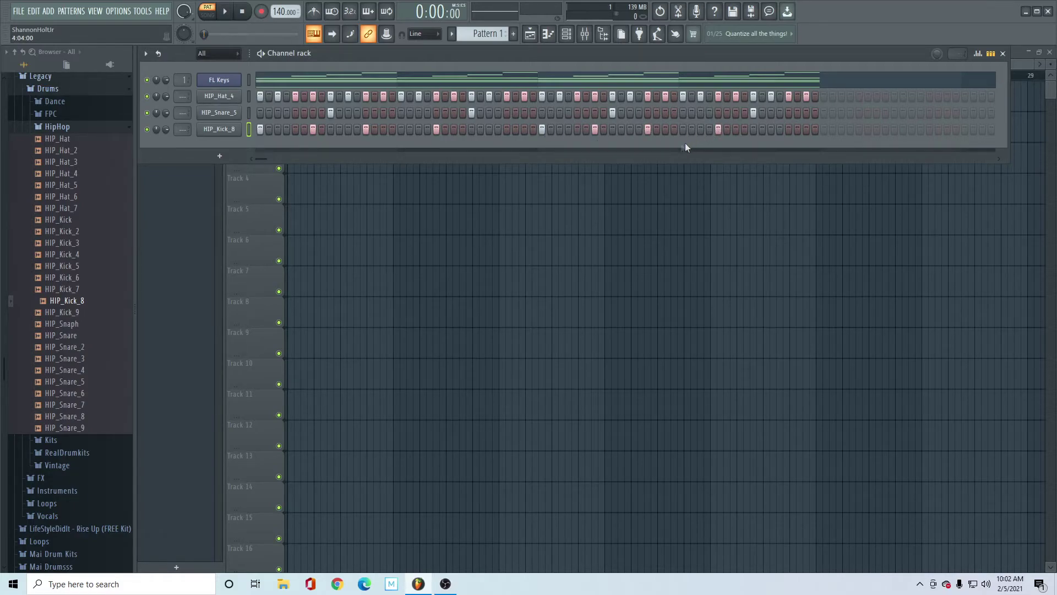
key("space")
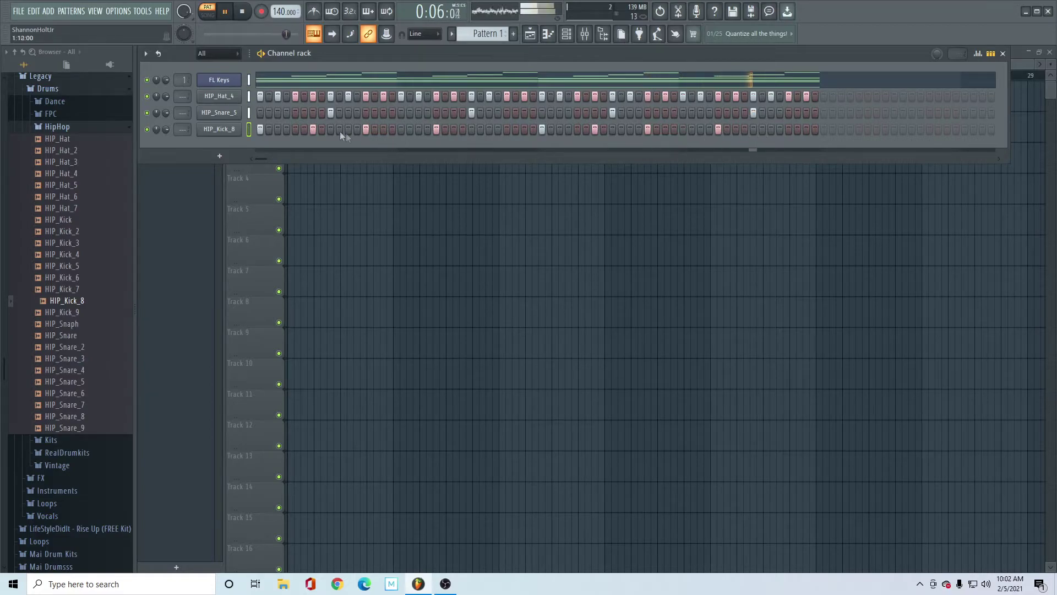
- Stop playback, open the FL Keys mixer track, and play the pattern briefly to check its level
key("space")
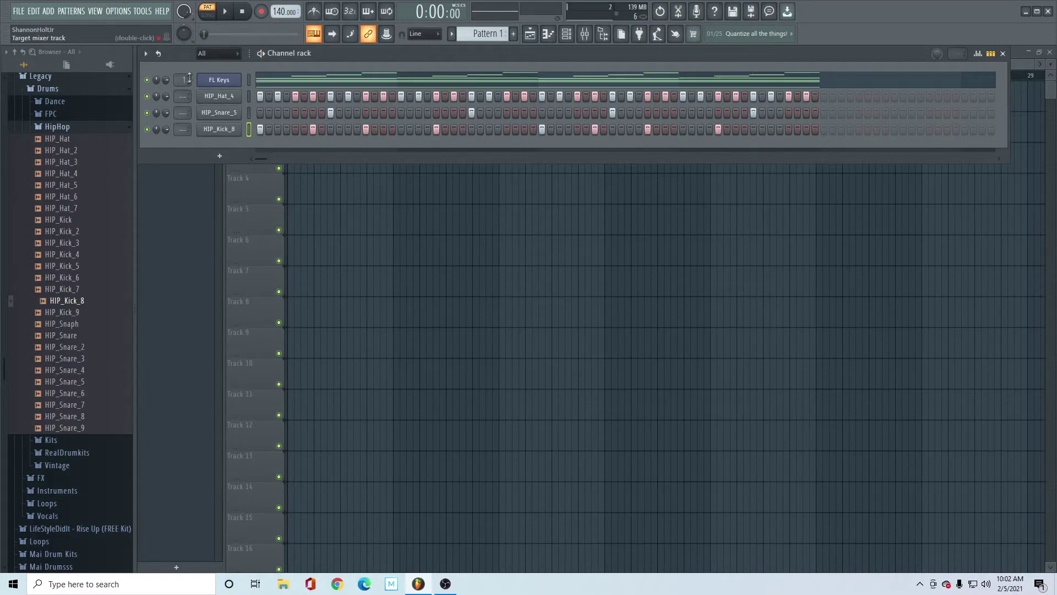
double_click(186, 81)
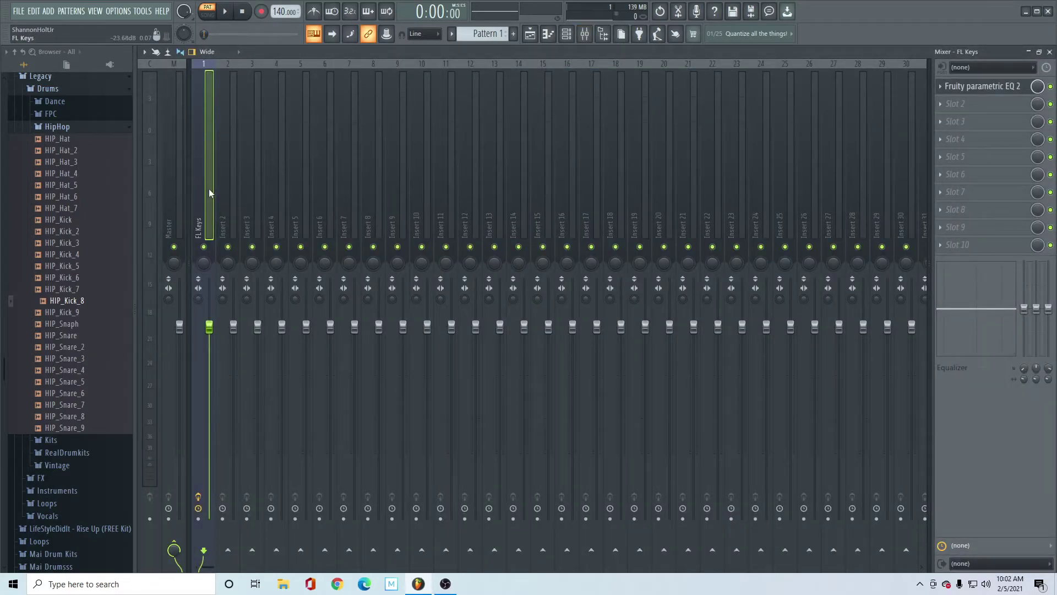
key("space")
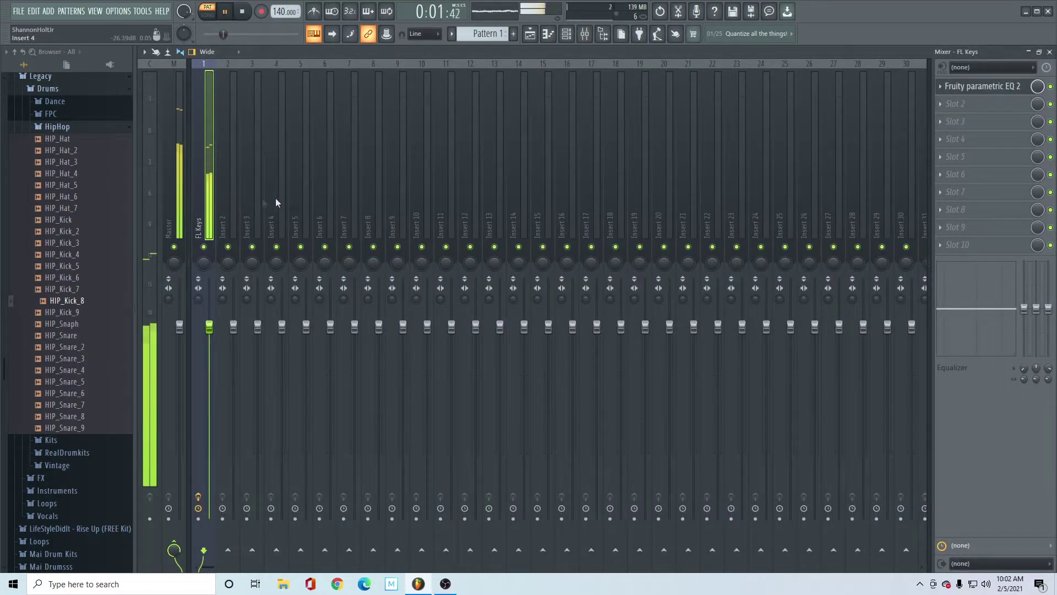
key("space")
- Route the HIP_Hat_4 channel to mixer insert 2 and play the pattern briefly to check its signal
left_click(566, 34)
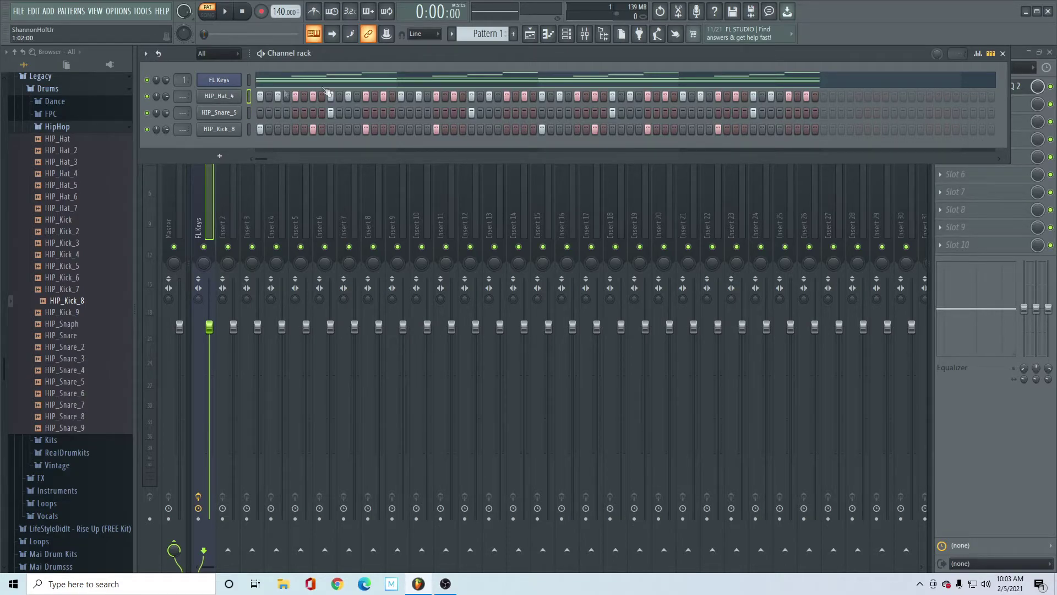
left_click(566, 33)
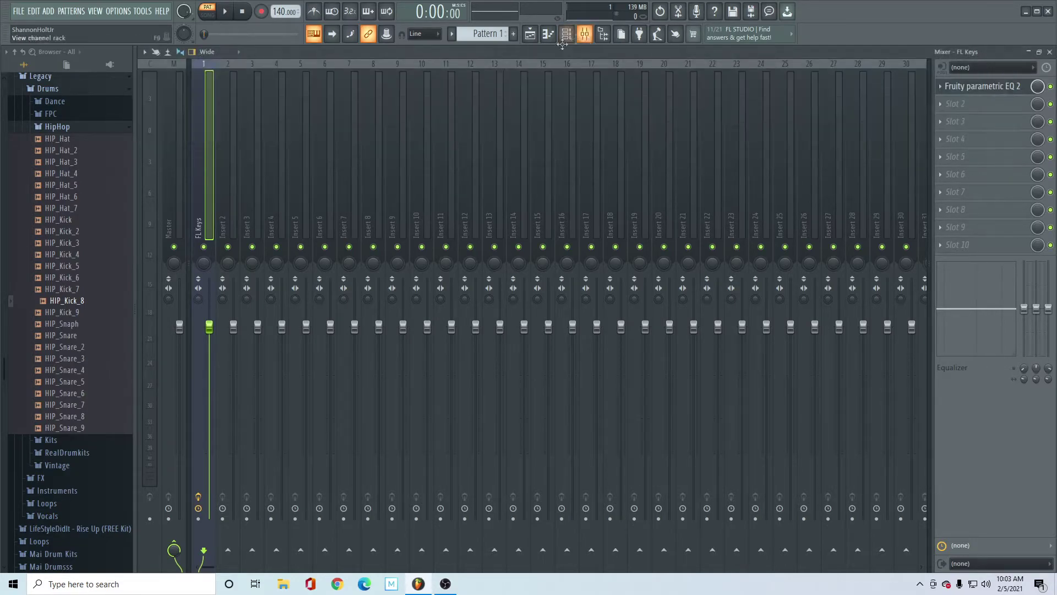
right_click(232, 176)
mouse_move(281, 174)
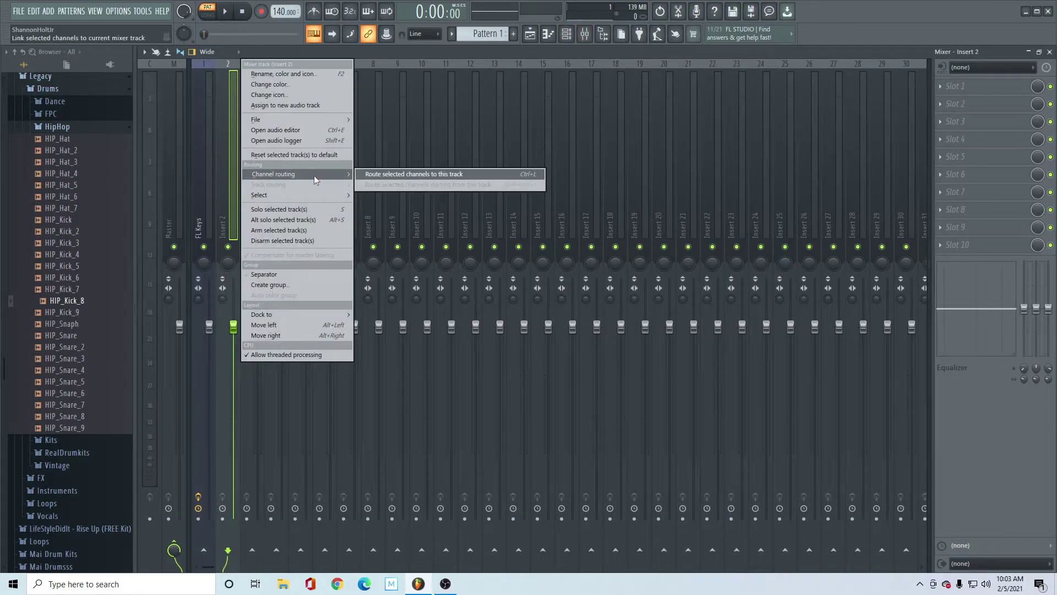
left_click(388, 173)
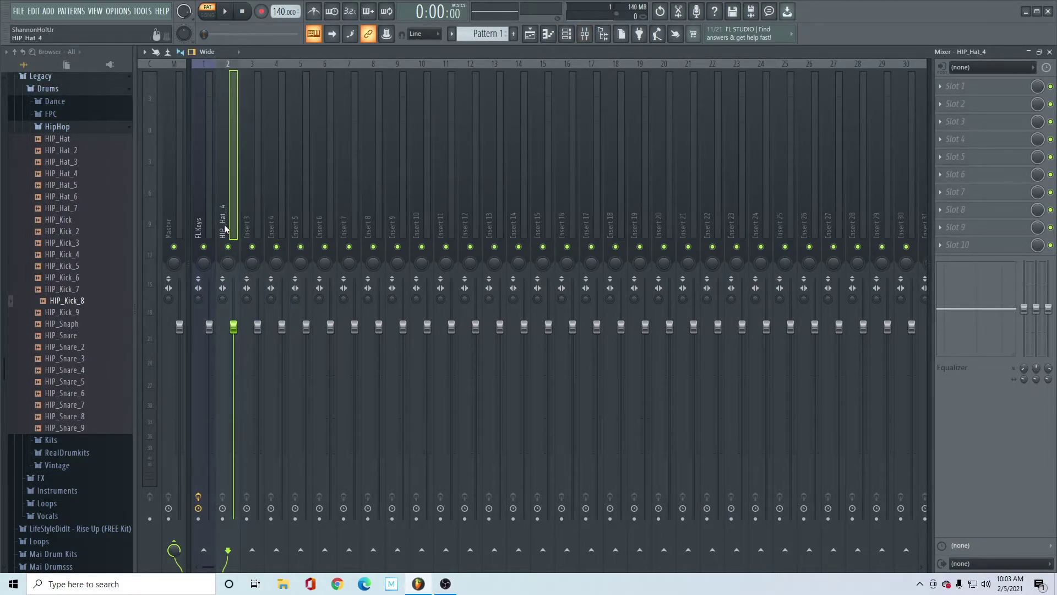
key("space")
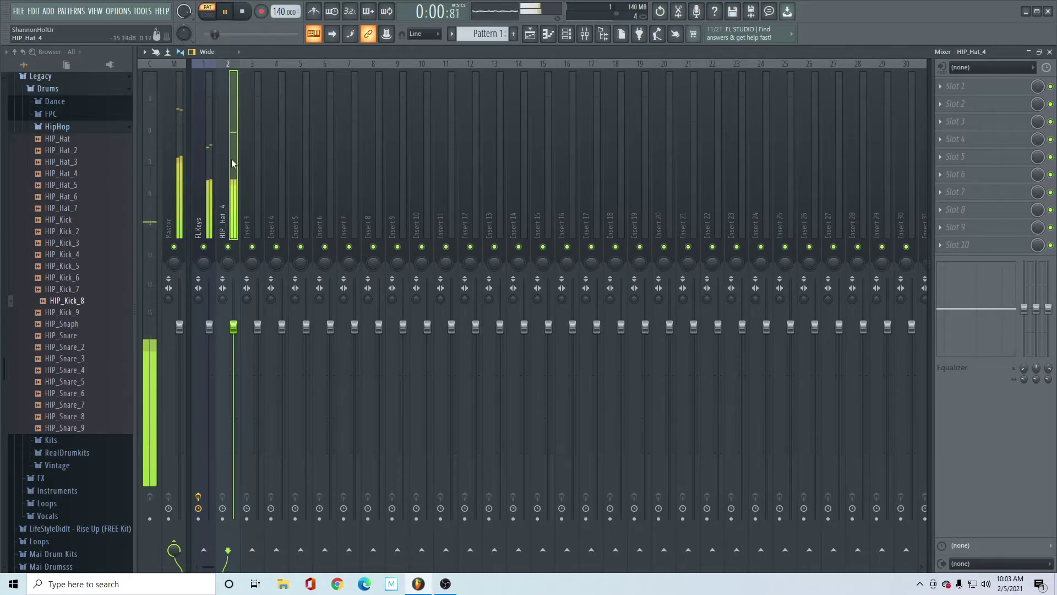
key("space")
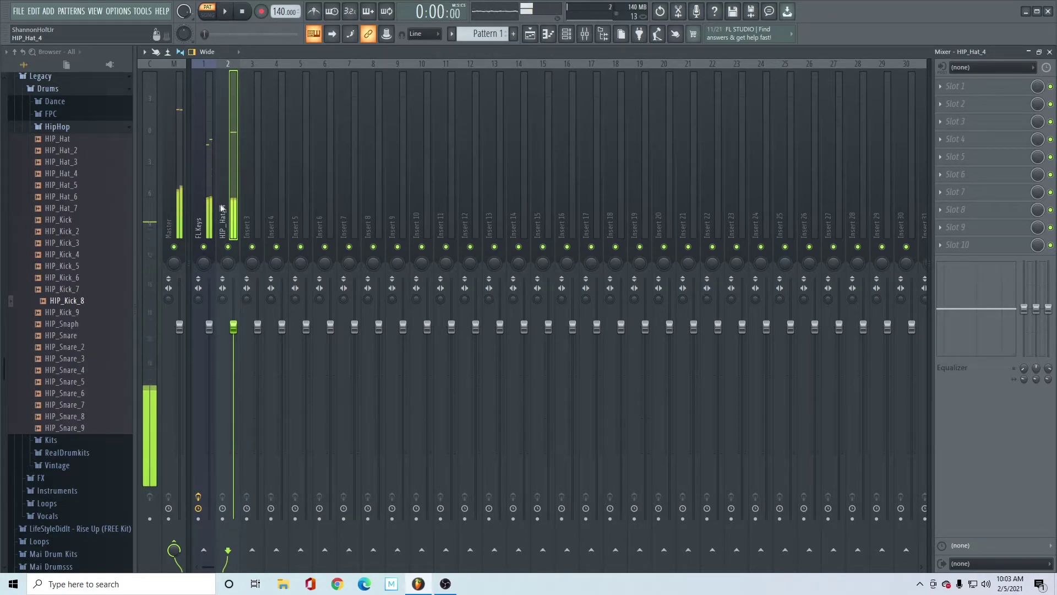
left_click(181, 202)
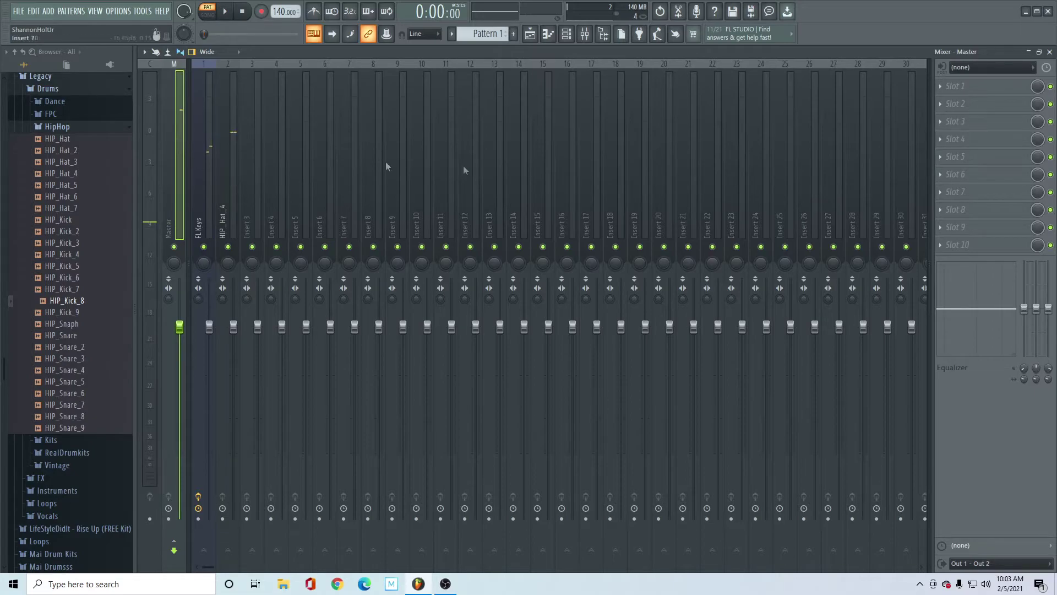
left_click(236, 194)
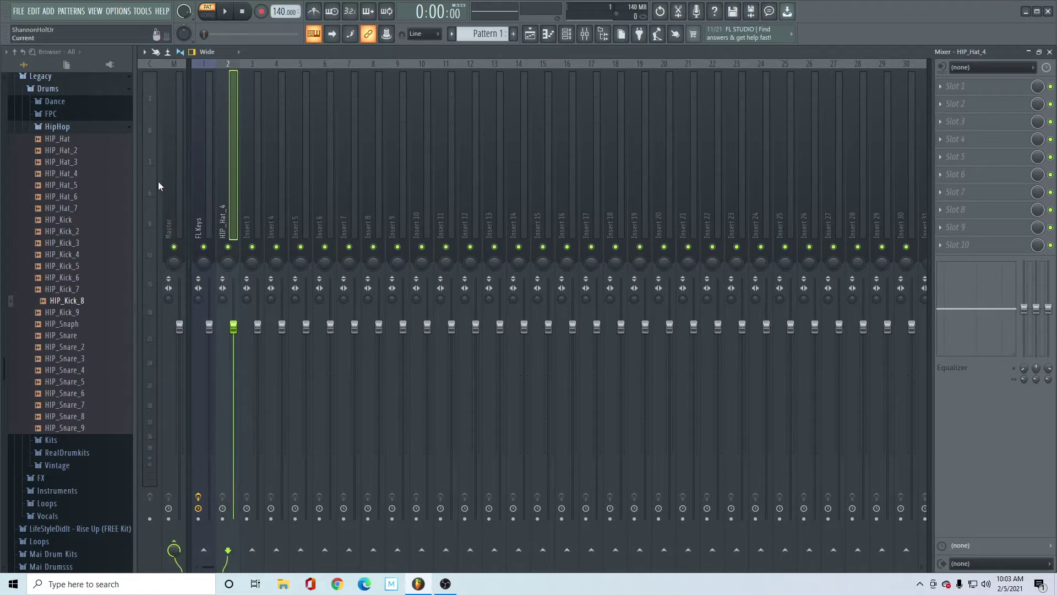
left_click(215, 204)
left_click(228, 205)
left_click(211, 203)
left_click(227, 204)
- Select the HIP_Snare_5 and HIP_Kick_8 channels and route them to consecutive mixer tracks starting from insert 3
left_click(566, 33)
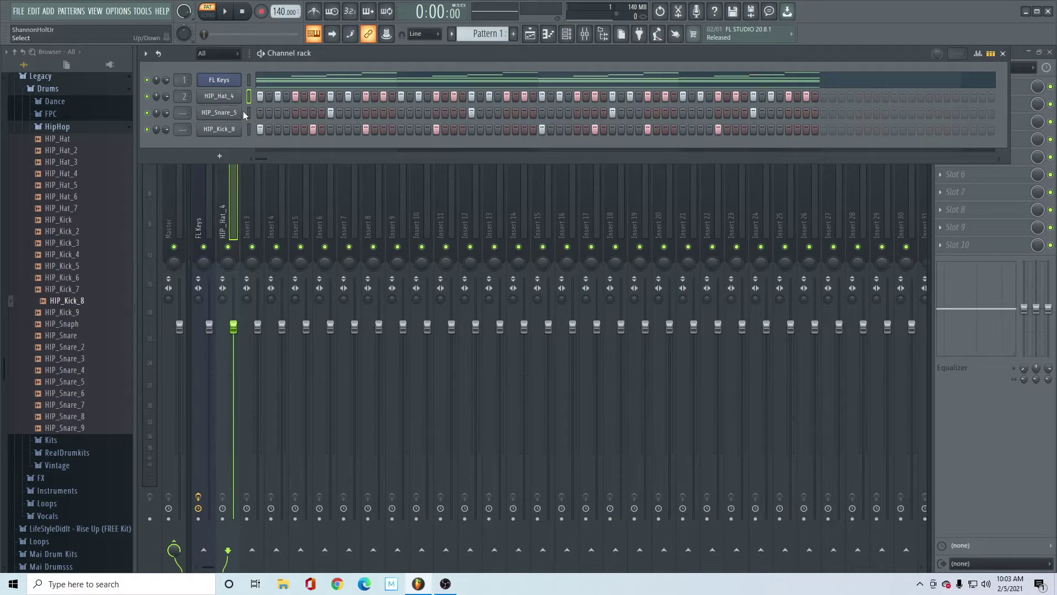
left_click(222, 113)
left_click(182, 114)
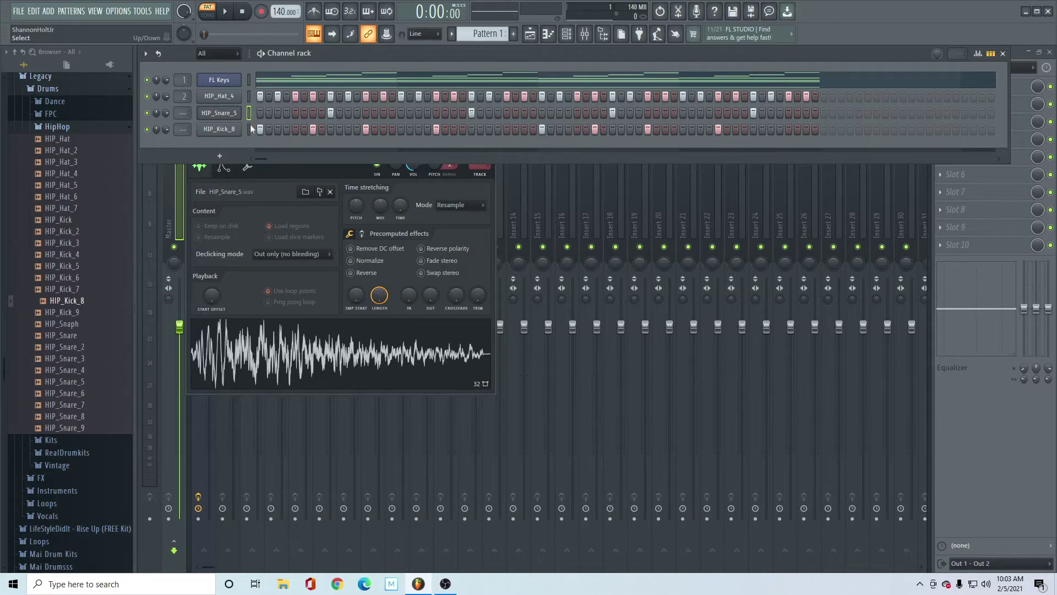
left_click(585, 33)
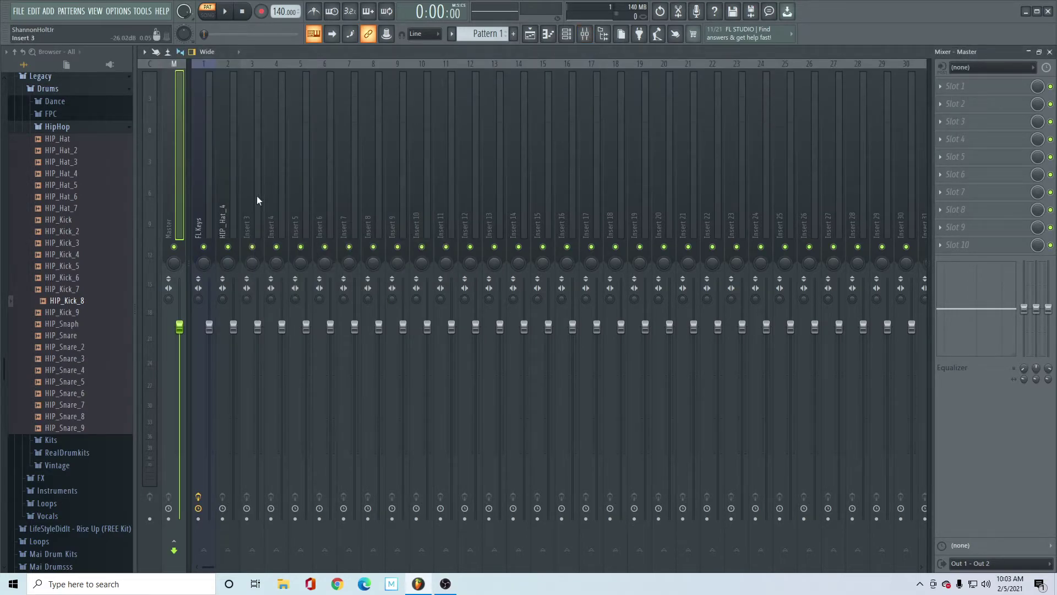
right_click(259, 189)
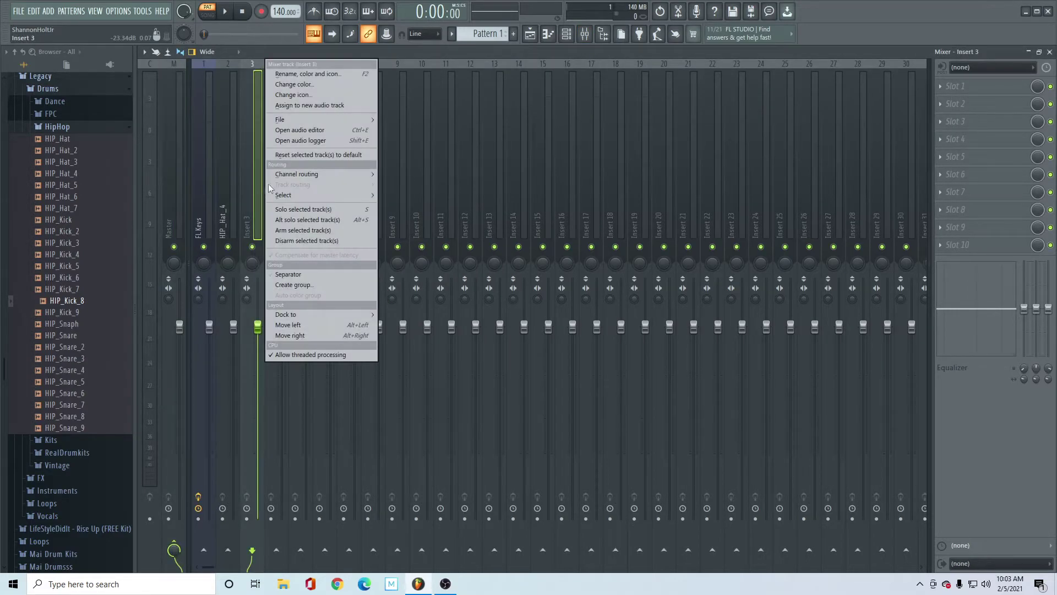
mouse_move(306, 178)
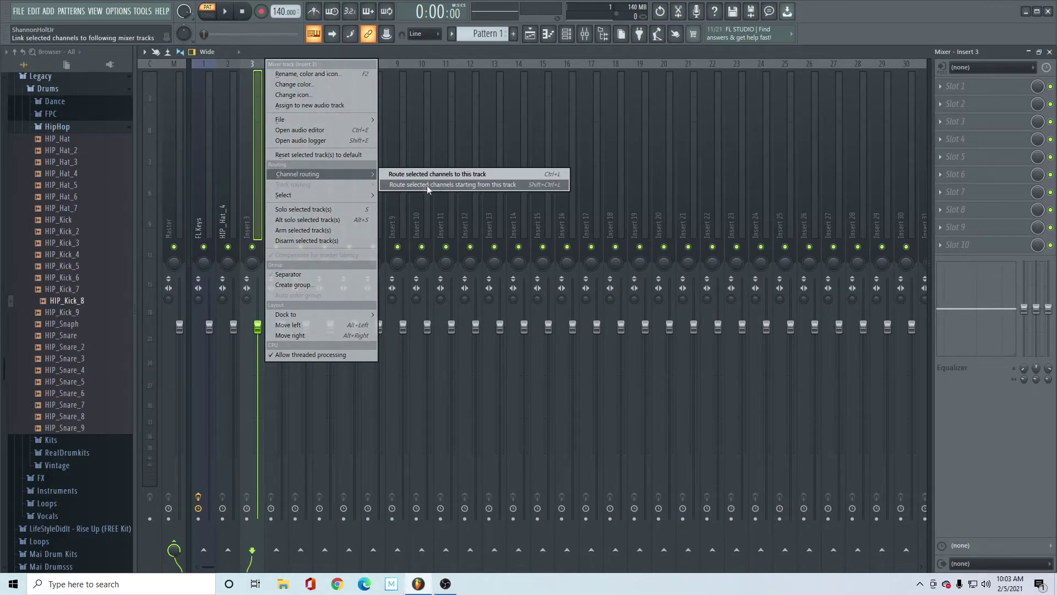
left_click(486, 183)
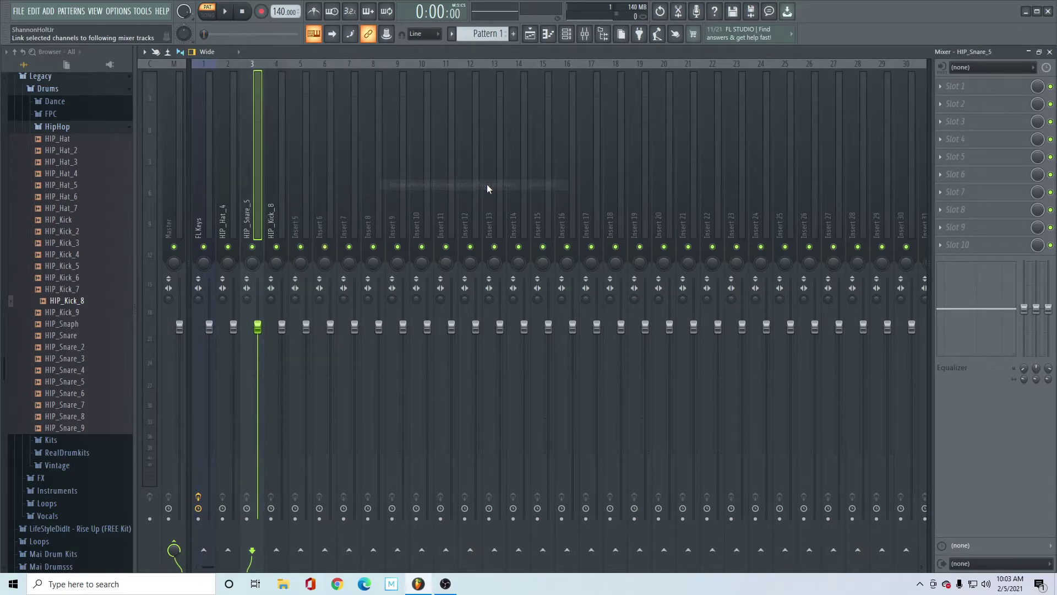
- Play the pattern, try a lower volume on the HIP_Snare_5 mixer track, and reset its fader
left_click(278, 206)
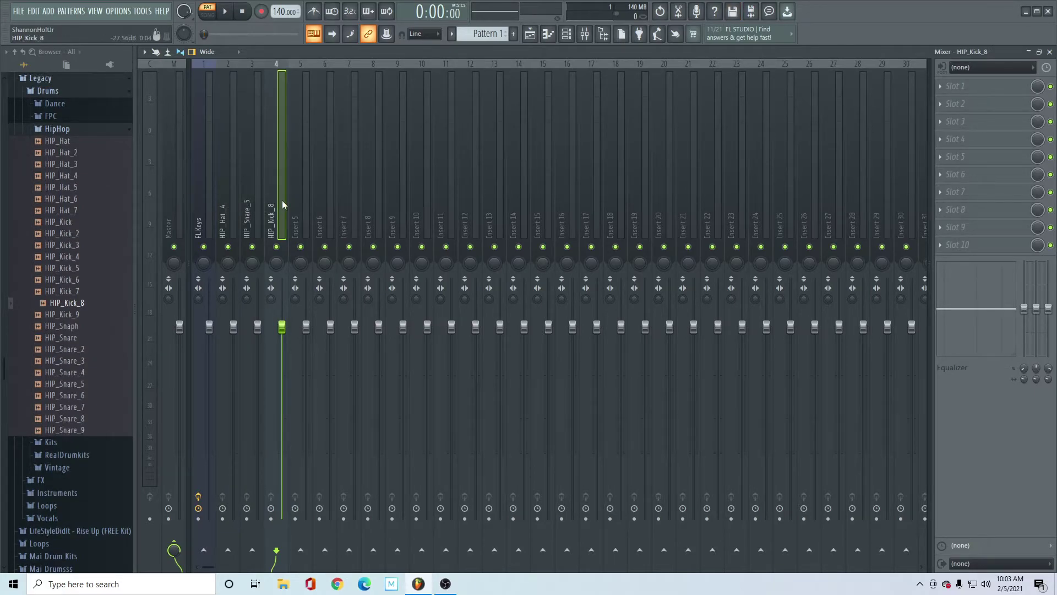
key("space")
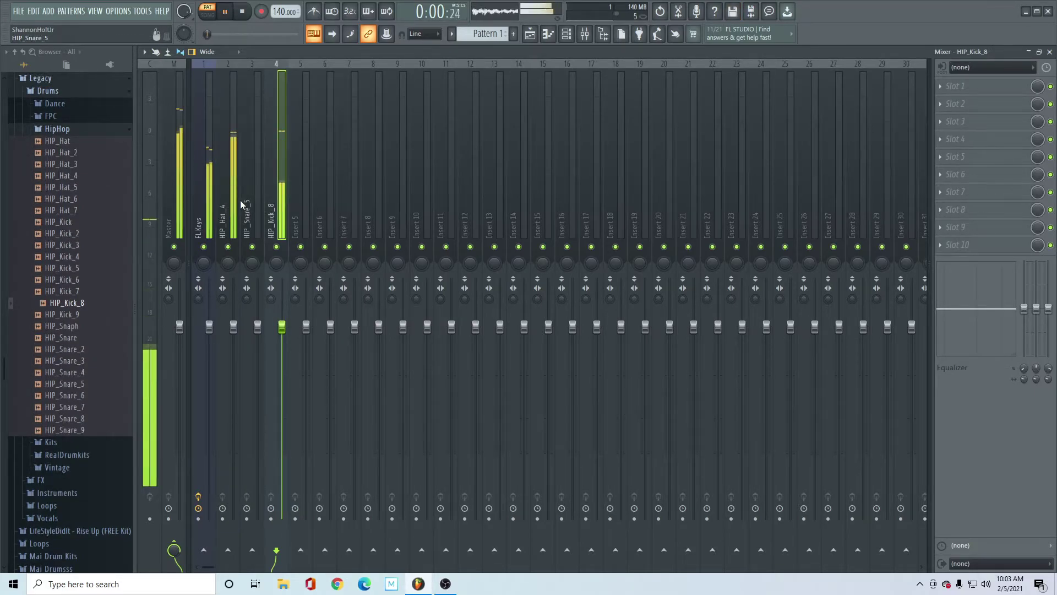
left_click(251, 156)
mouse_move(258, 326)
left_mouse_down()
mouse_move(257, 400)
mouse_move(259, 341)
left_mouse_up()
right_click(259, 341)
left_click(270, 347)
- Add Fruity Parametric EQ 2 to the first effect slot of HIP_Kick_8, boost band 2 slightly in the bass, and stop playback
left_click(279, 149)
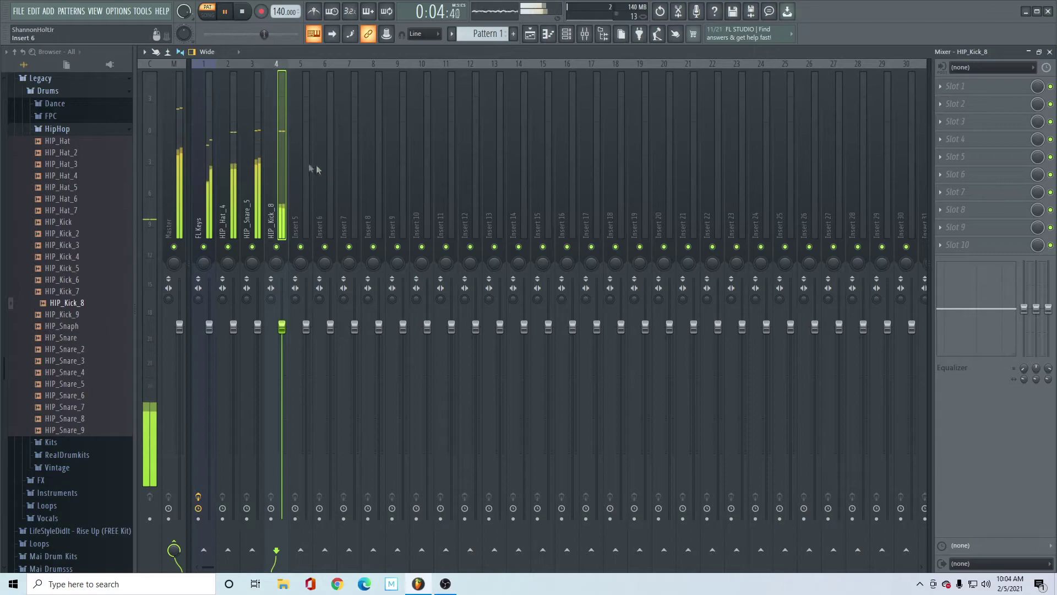
left_click(938, 86)
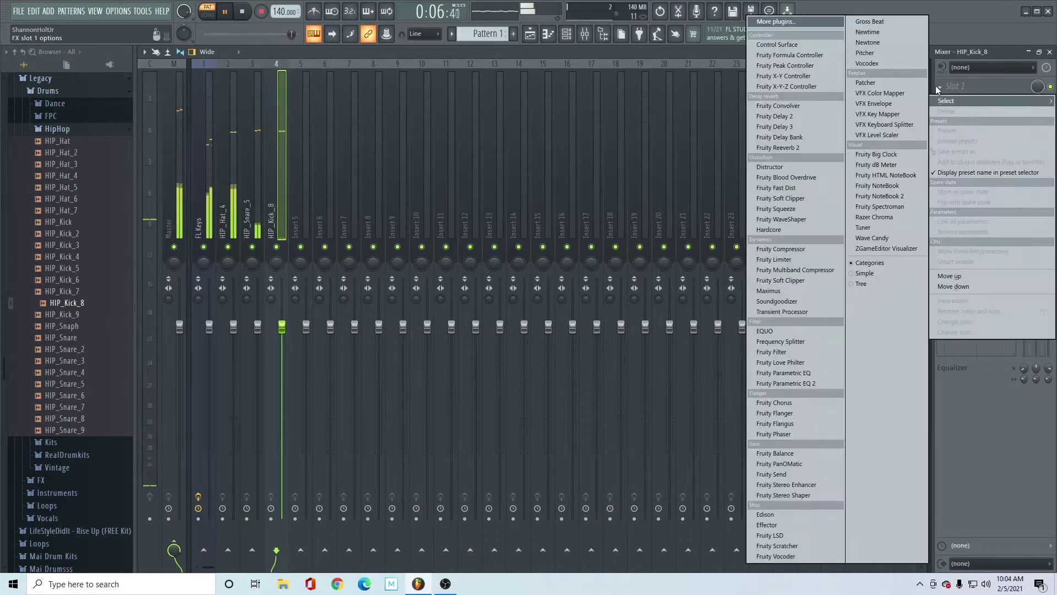
left_click(791, 383)
mouse_move(253, 224)
left_mouse_down()
mouse_move(248, 195)
mouse_move(286, 203)
mouse_move(284, 223)
mouse_move(253, 209)
left_mouse_up()
key("space")
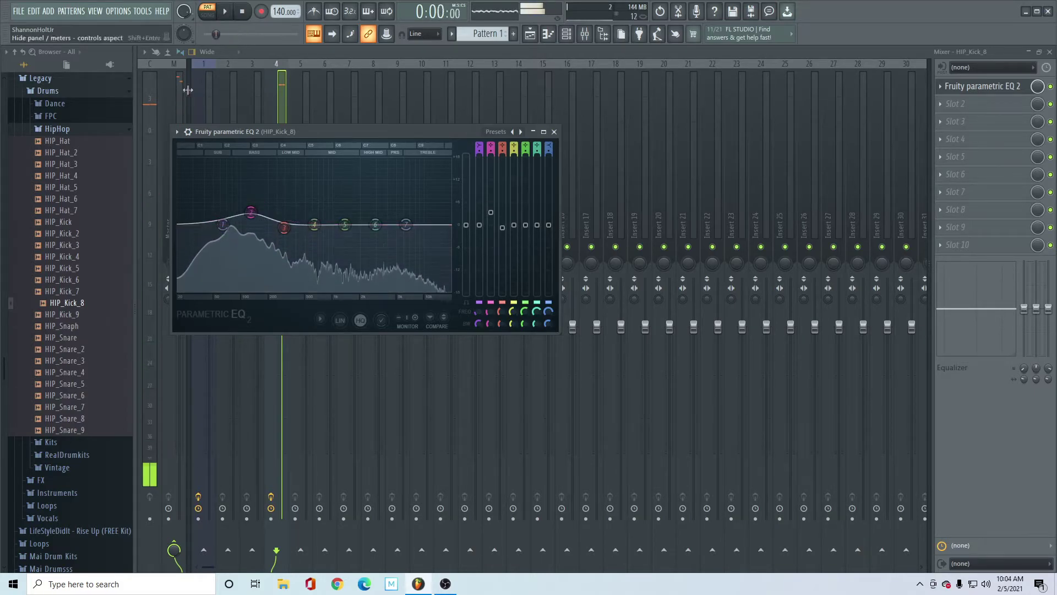
- Add Fruity Soft Clipper to the first effect slot of the Master track and play the pattern briefly to check the level
left_click(182, 109)
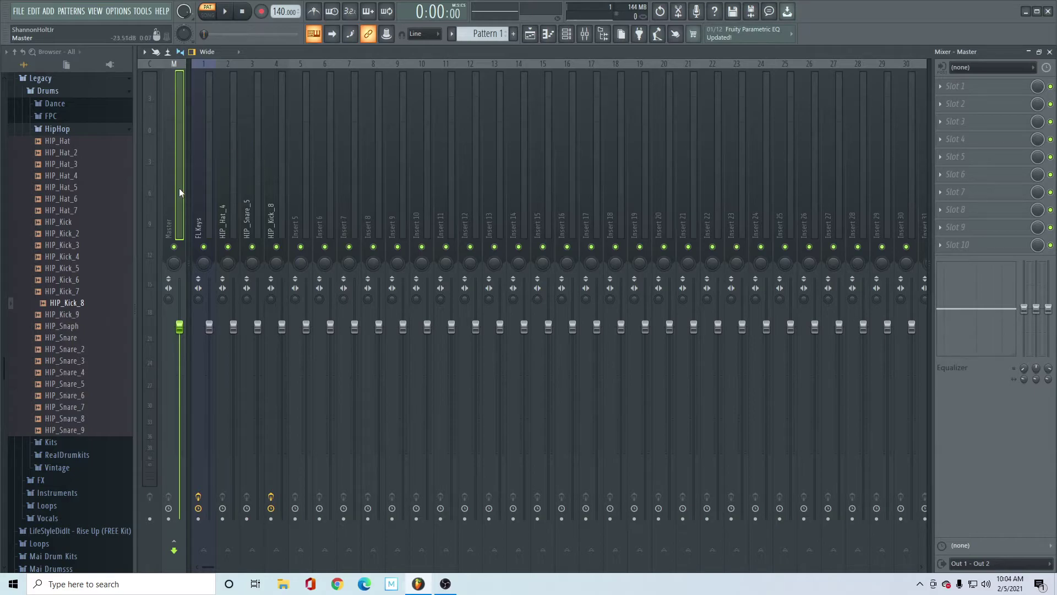
left_click(942, 91)
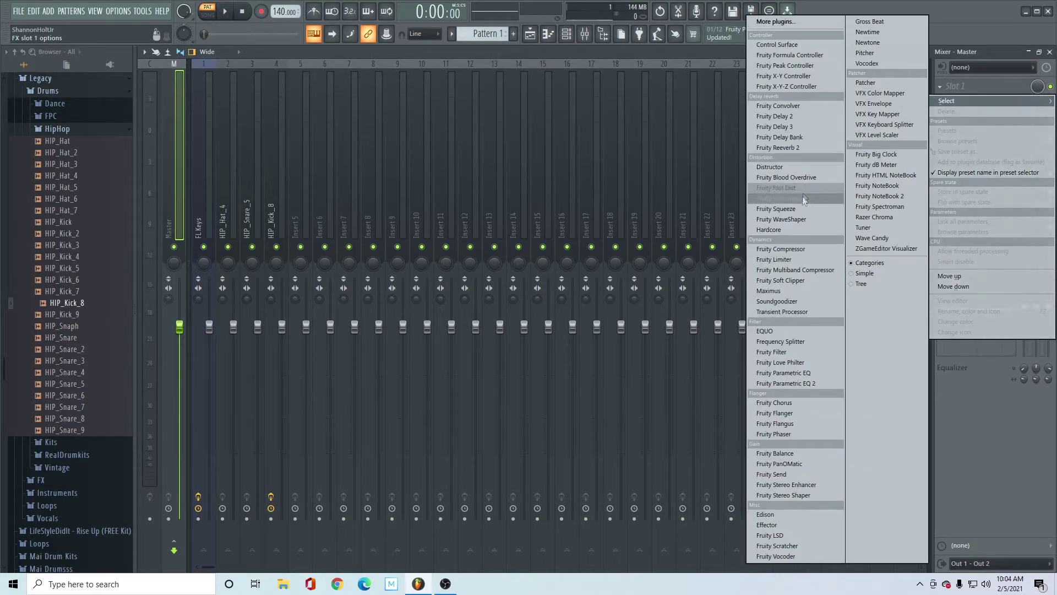
left_click(788, 279)
left_click(178, 111)
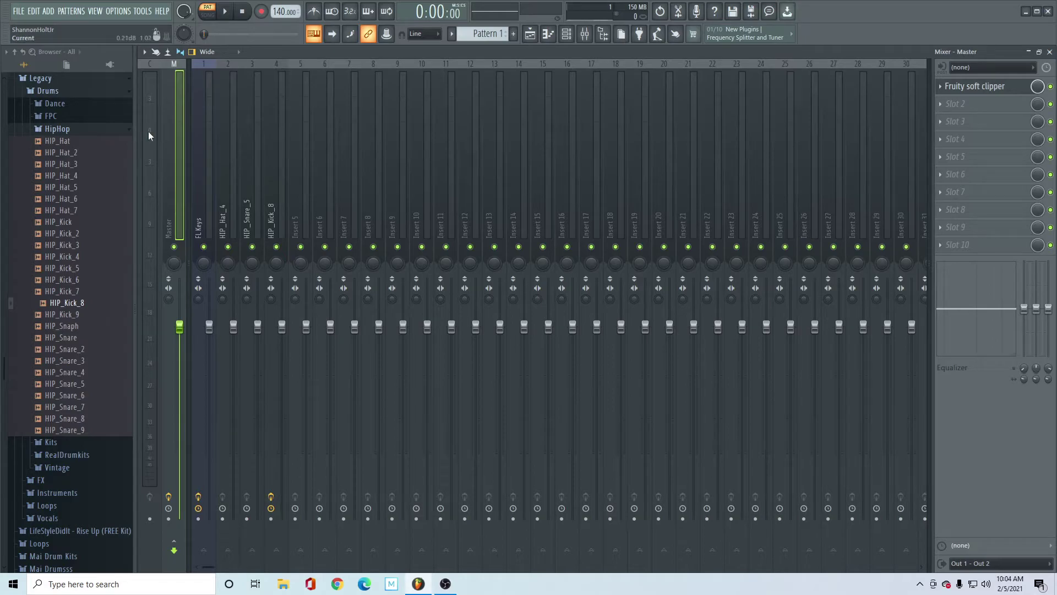
key("space")
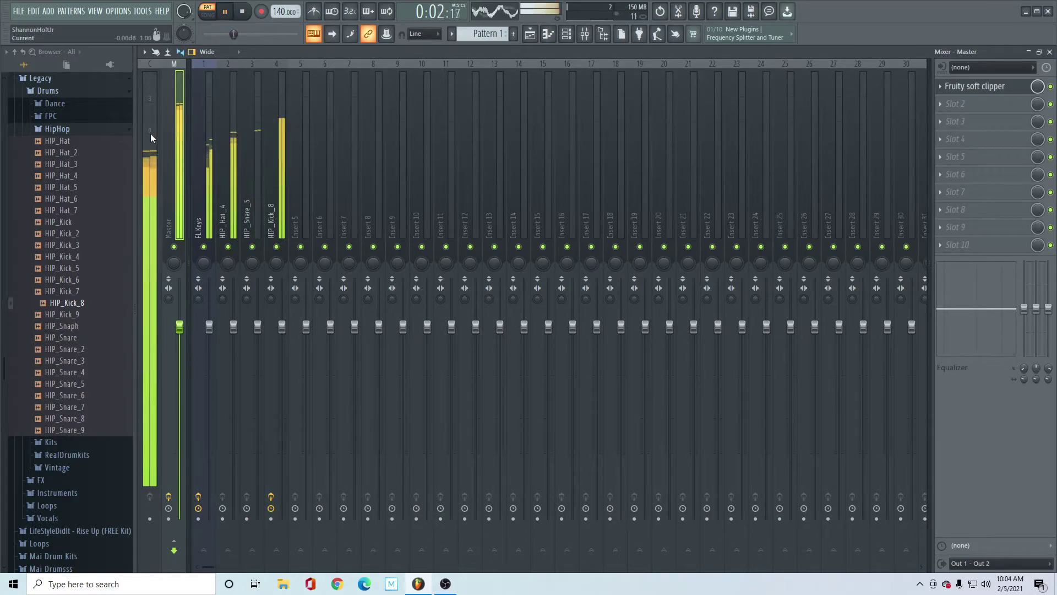
key("space")
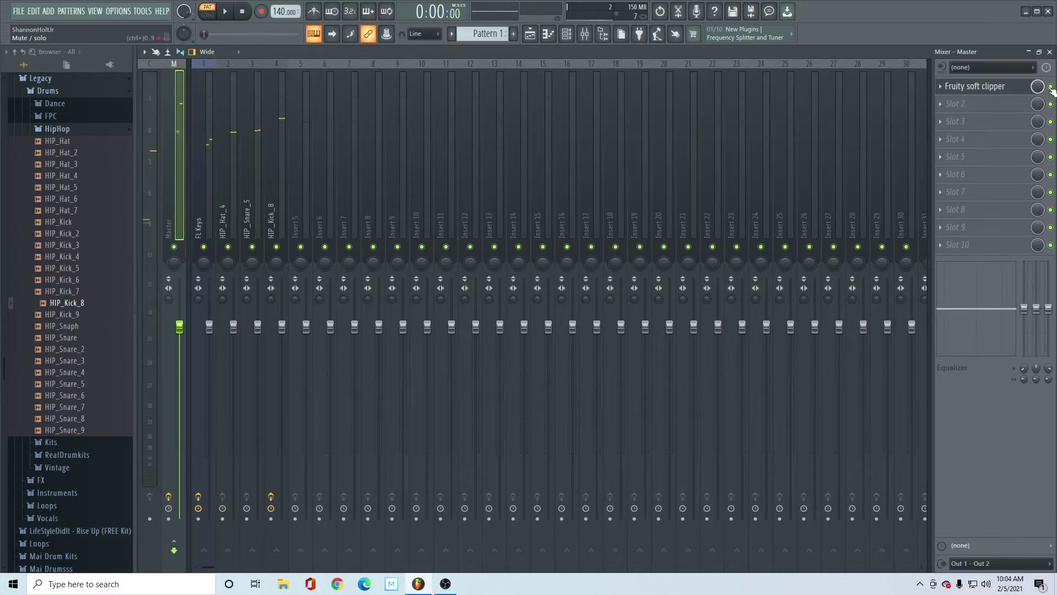
- Slightly raise the FL Keys, HIP_Hat_4, HIP_Snare_5 and HIP_Kick_8 faders and play the pattern with the Master's soft clipper bypassed
left_click(277, 169)
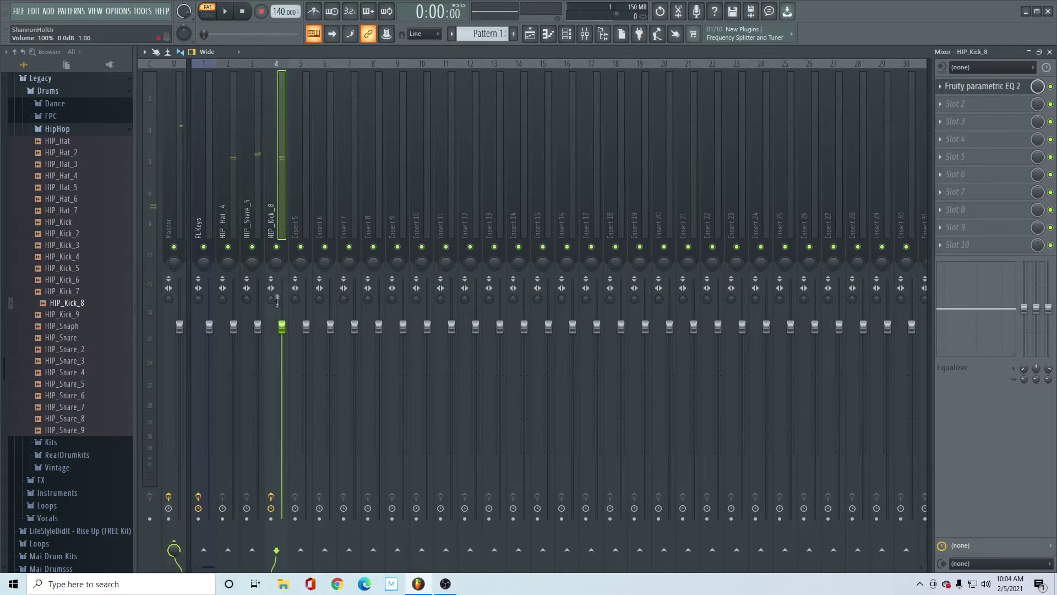
scroll(282, 329, "up", 2)
left_click_drag(258, 330, 234, 319)
key("space")
left_click(179, 139)
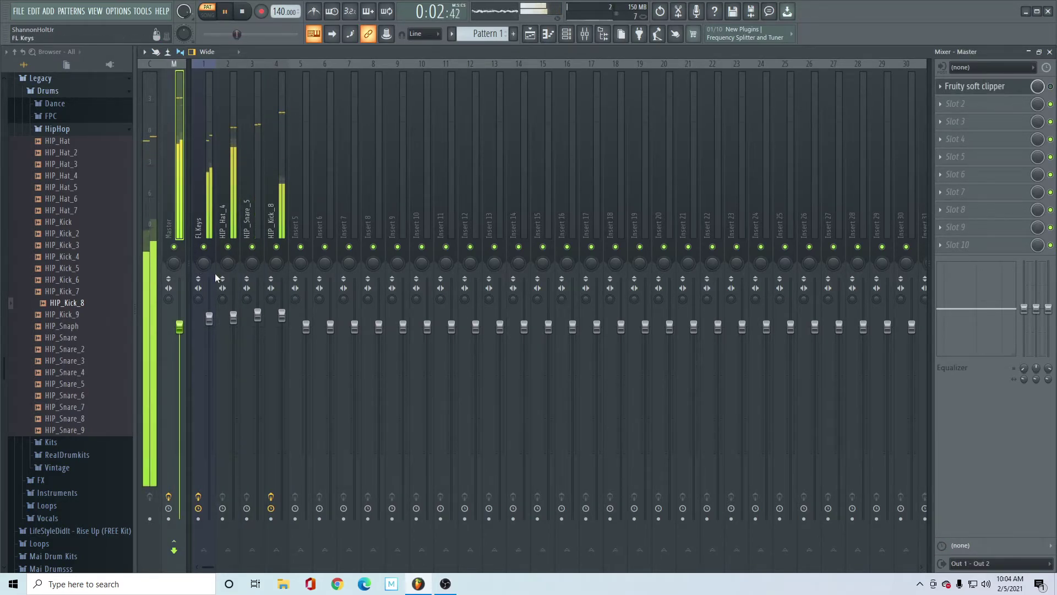
- Raise the faders of mixer tracks 1 to 4 further, to about 116%, and reset the Insert 5 fader
left_click_drag(209, 317, 307, 298)
left_click(281, 315)
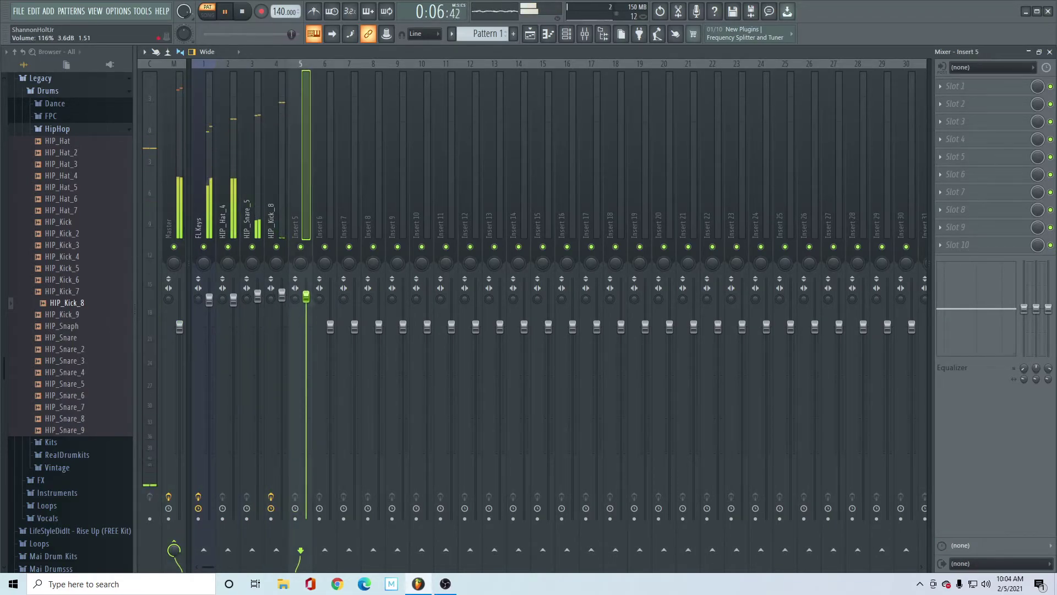
right_click(307, 298)
left_click(322, 306)
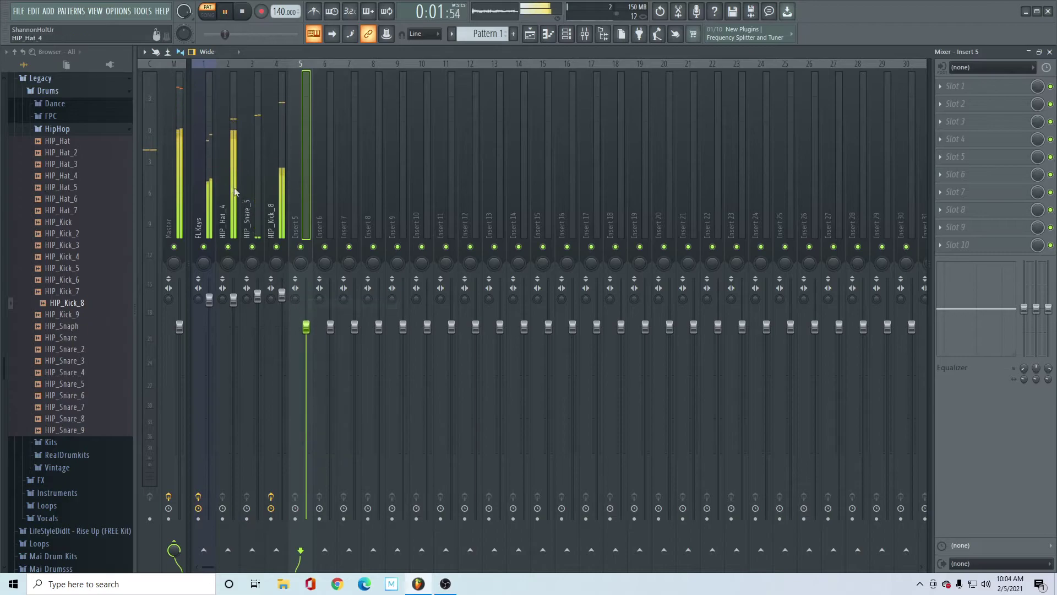
- Stop playback, re-enable Fruity Soft Clipper on the Master track, and play the pattern briefly to check the output level
left_click(178, 168)
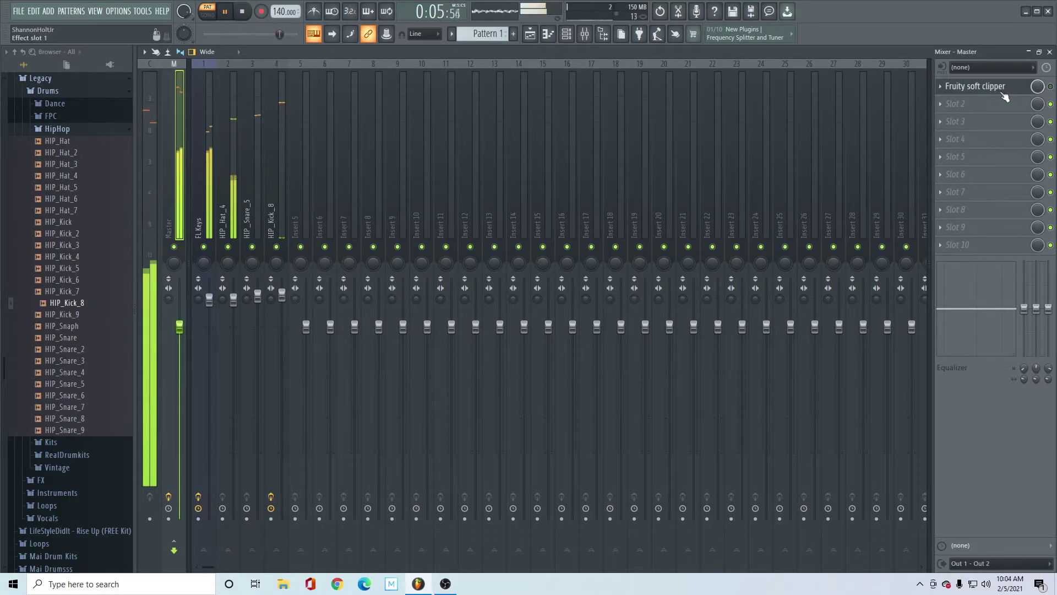
key("space")
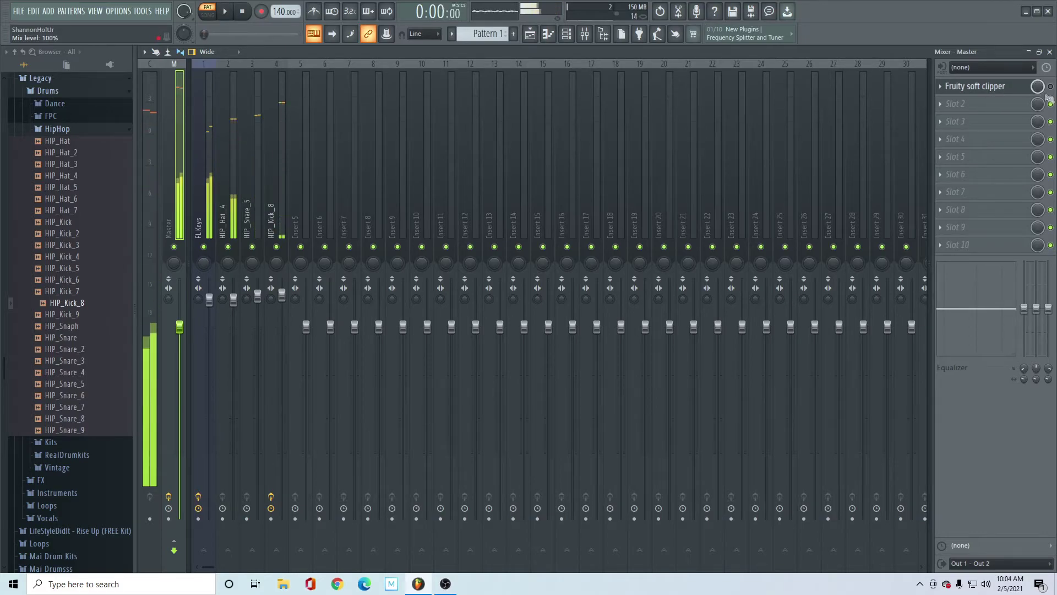
left_click(1051, 87)
key("space")
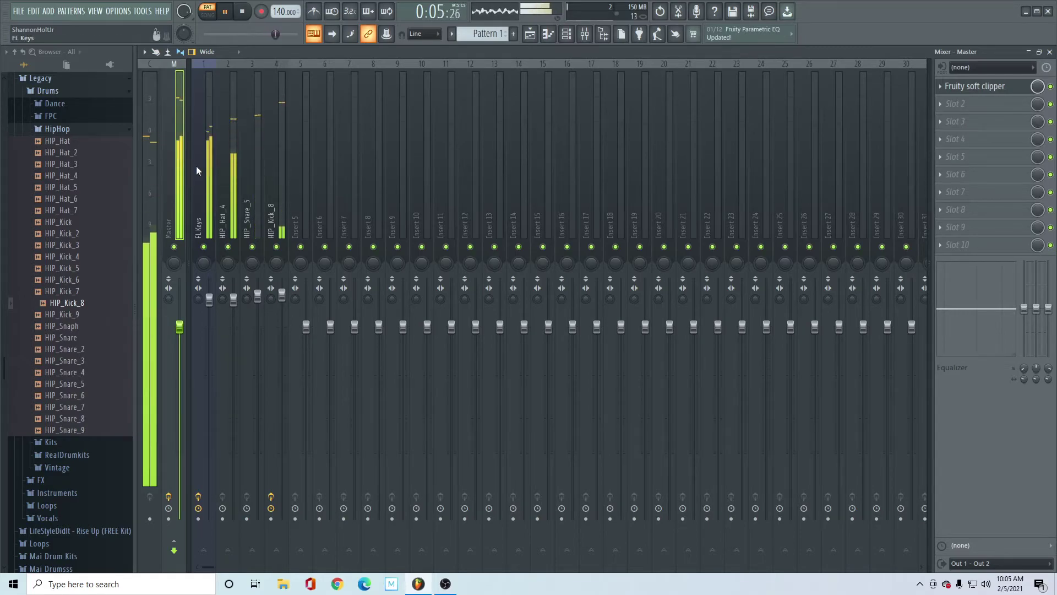
key("space")
- Reset the faders of the FL Keys, HIP_Hat_4, HIP_Snare_5 and HIP_Kick_8 mixer tracks to default and select the FL Keys track
right_click(211, 304)
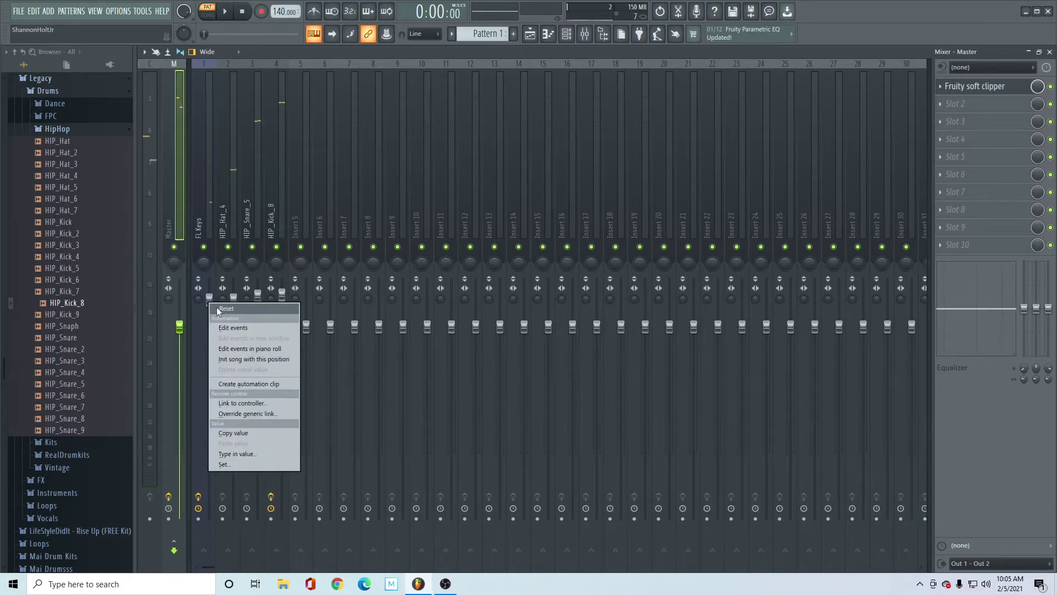
left_click(223, 308)
right_click(236, 303)
left_click(242, 308)
right_click(258, 298)
left_click(273, 302)
right_click(281, 302)
left_click(292, 299)
left_click(212, 190)
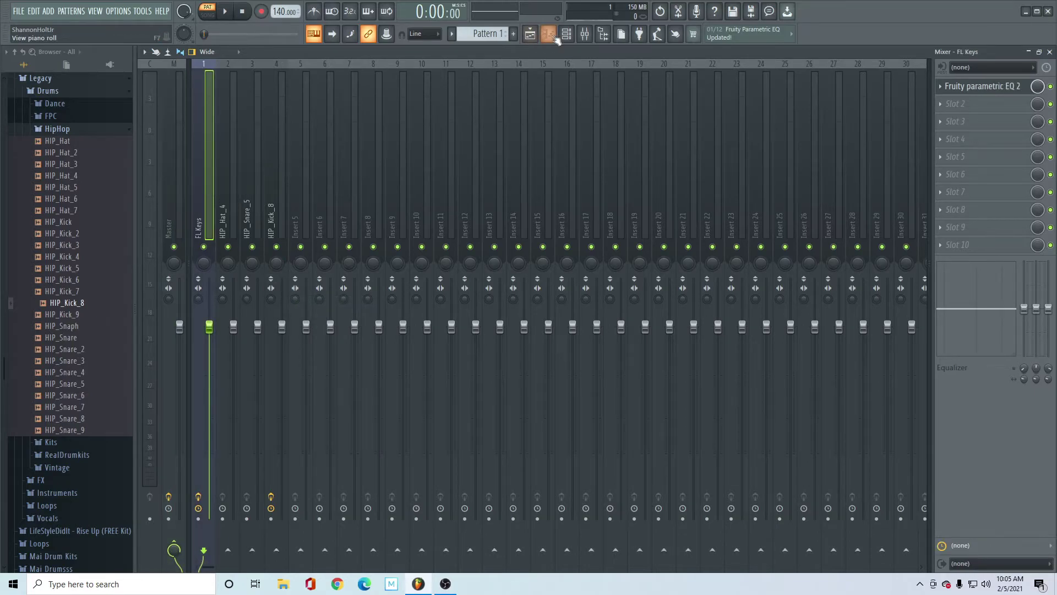
- Show the Channel rack and play the pattern briefly to hear the beat with the reset levels
key("F6")
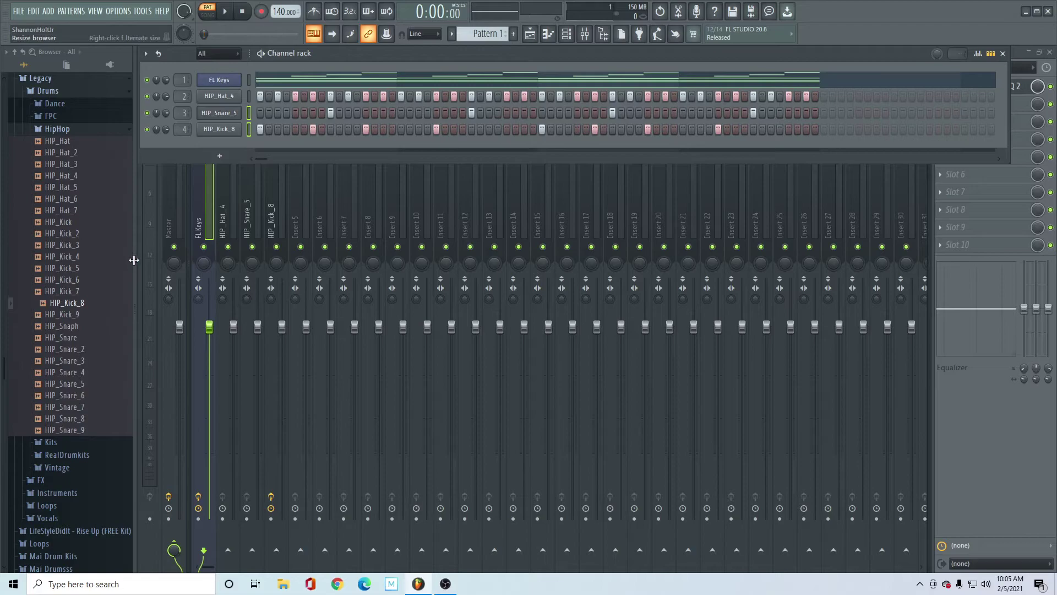
key("space")
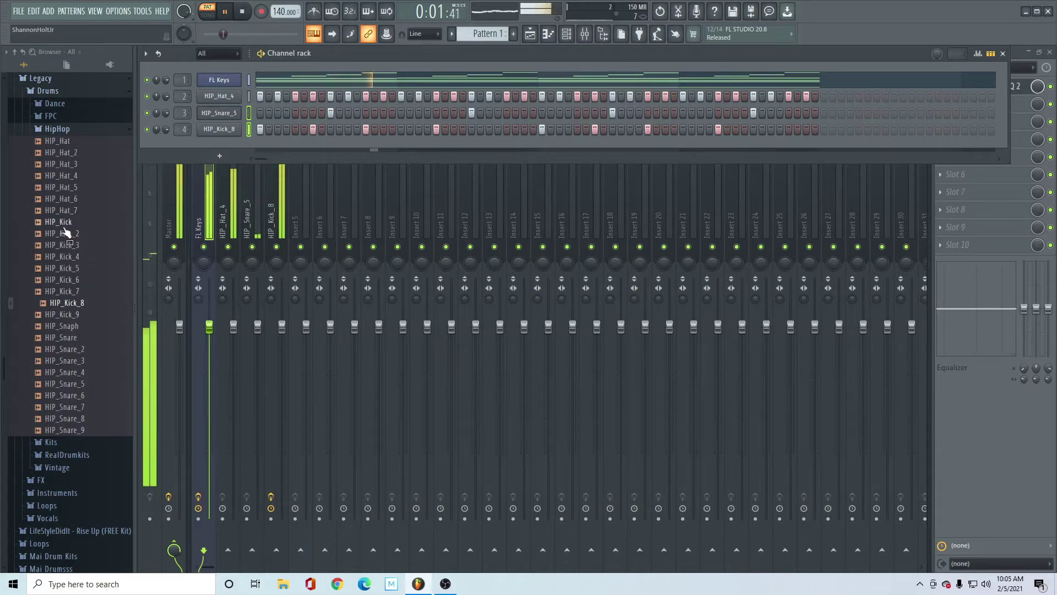
key("space")
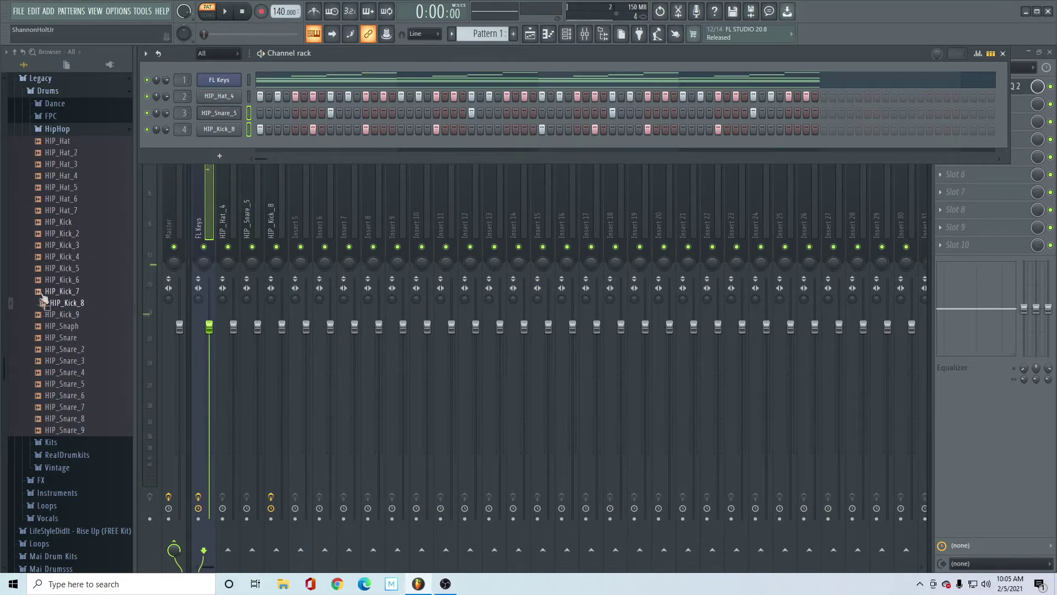
- Add the VT_BD_2 sample from the Vintage drum folder as a new channel and give it the same steps as HIP_Kick_8
scroll(61, 385, "down", 2)
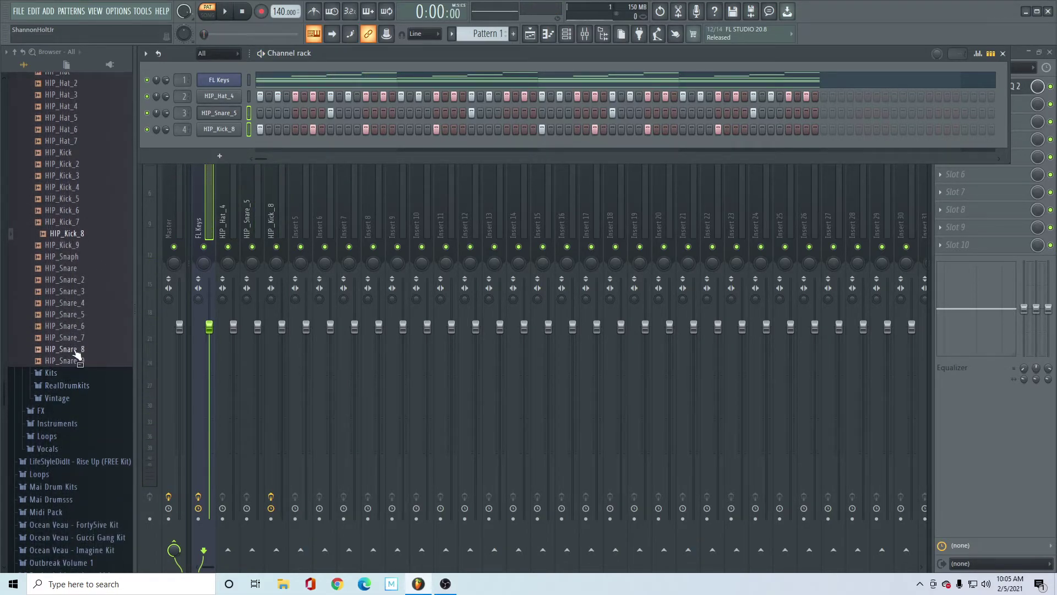
left_click(69, 402)
left_click(60, 268)
left_click(65, 278)
left_click_drag(64, 282, 216, 146)
left_click(260, 145)
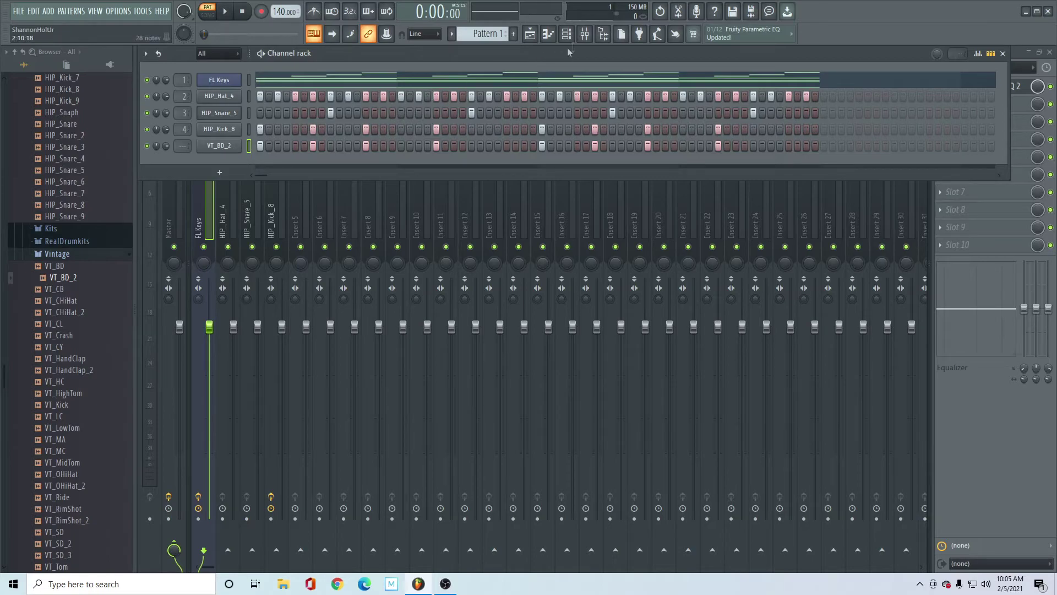
- Route the VT_BD_2 channel to mixer track Insert 5 and start playing the pattern
left_click(567, 34)
right_click(300, 197)
mouse_move(352, 174)
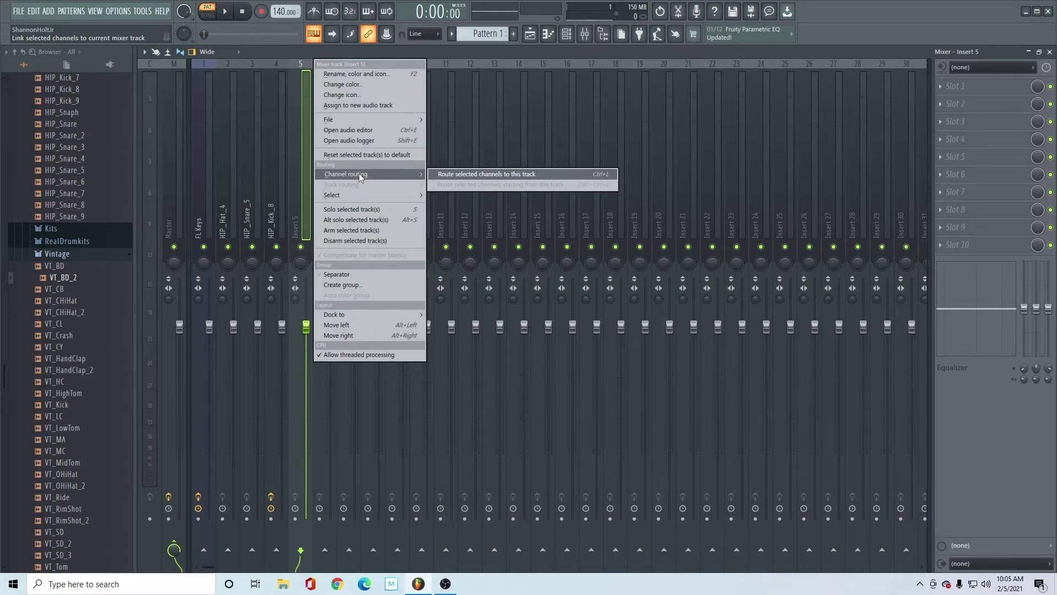
left_click(457, 174)
key("space")
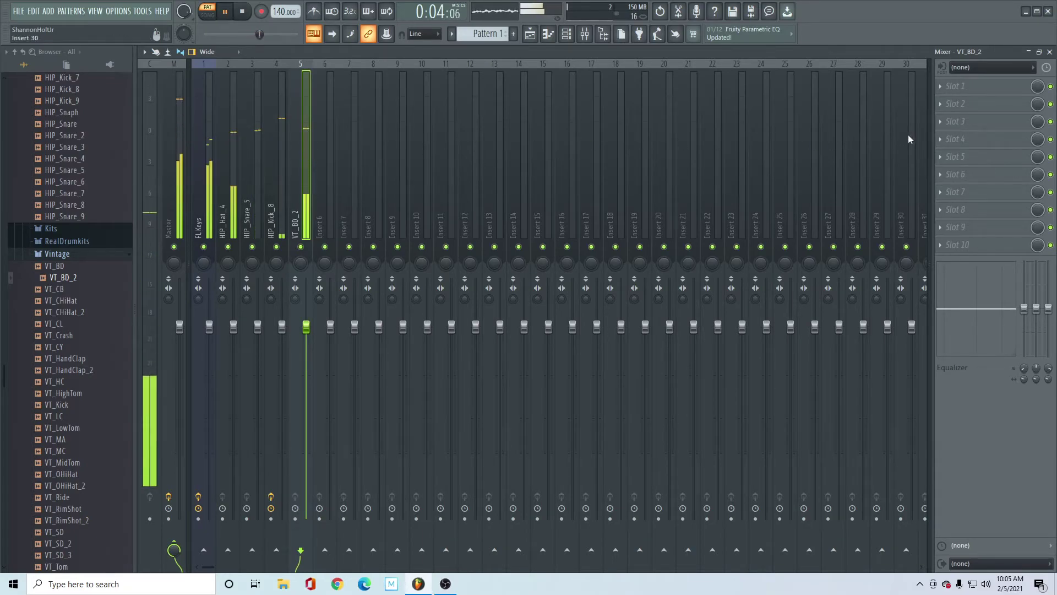
- Stop playback and split Pattern 1 by channel into separate patterns
left_click(530, 34)
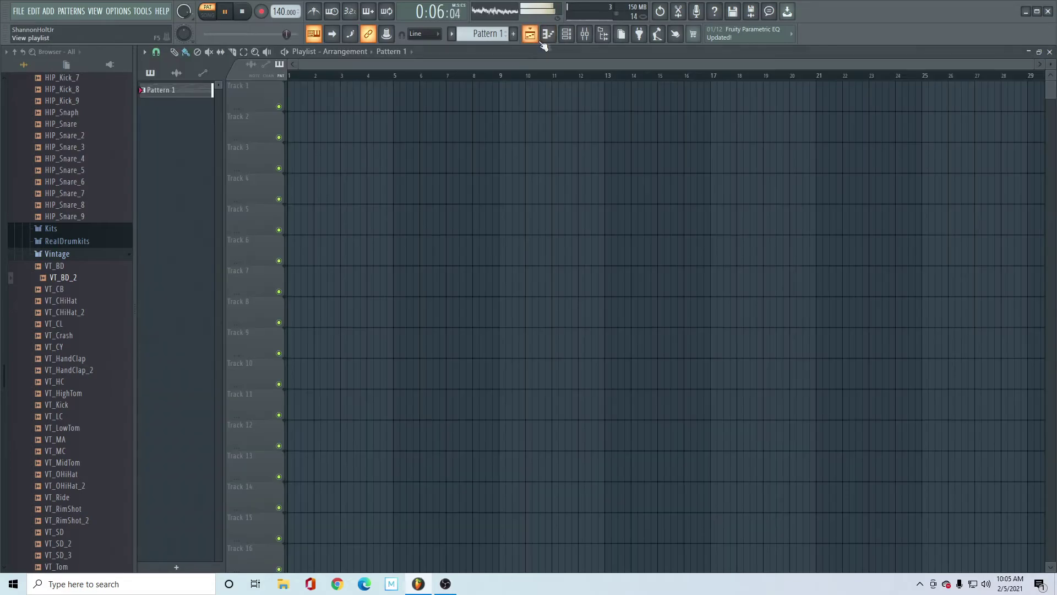
left_click(566, 33)
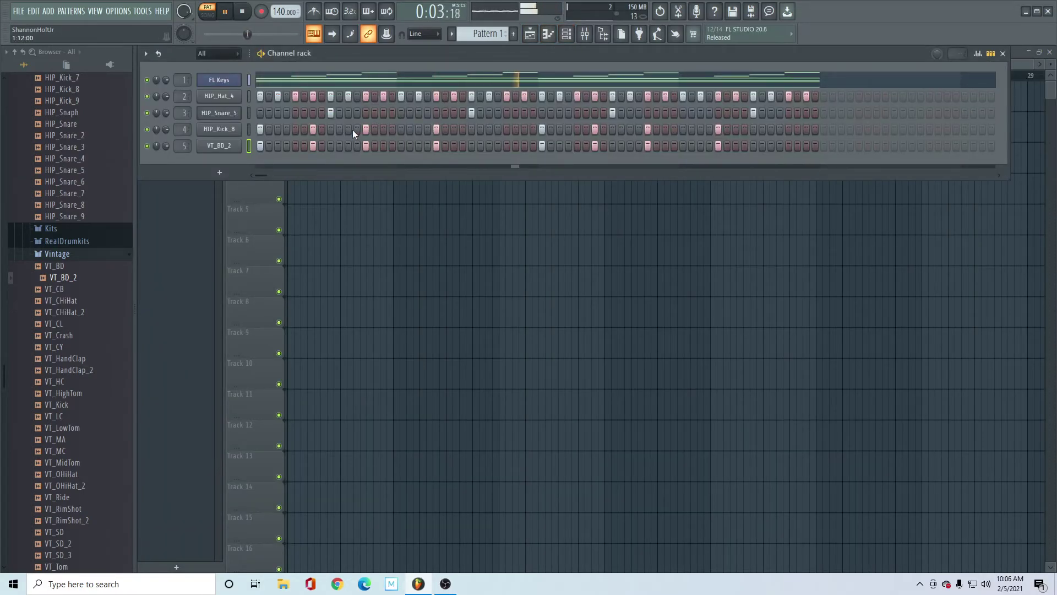
key("space")
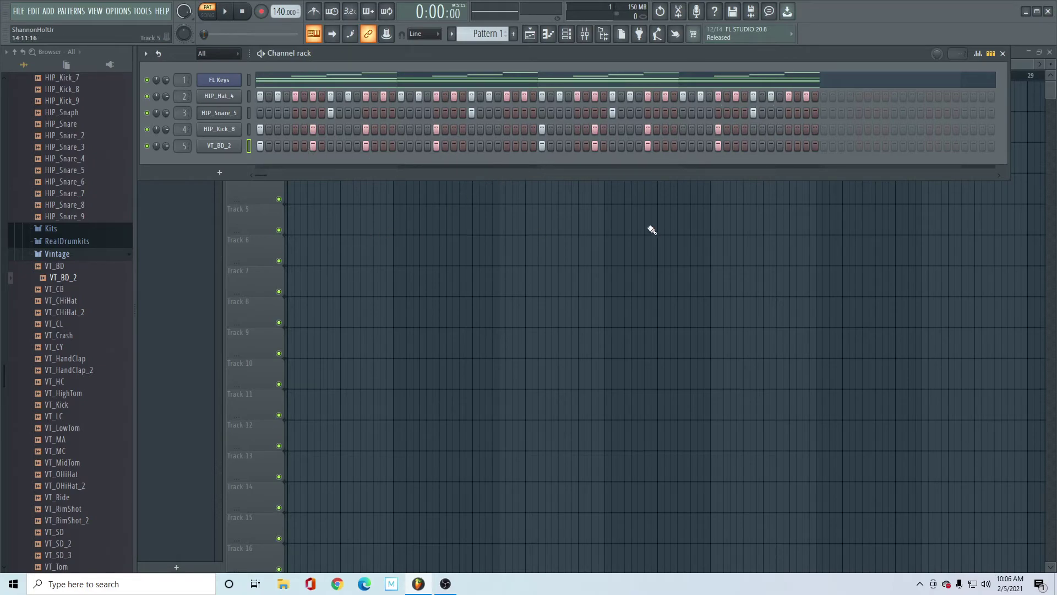
left_click(487, 33)
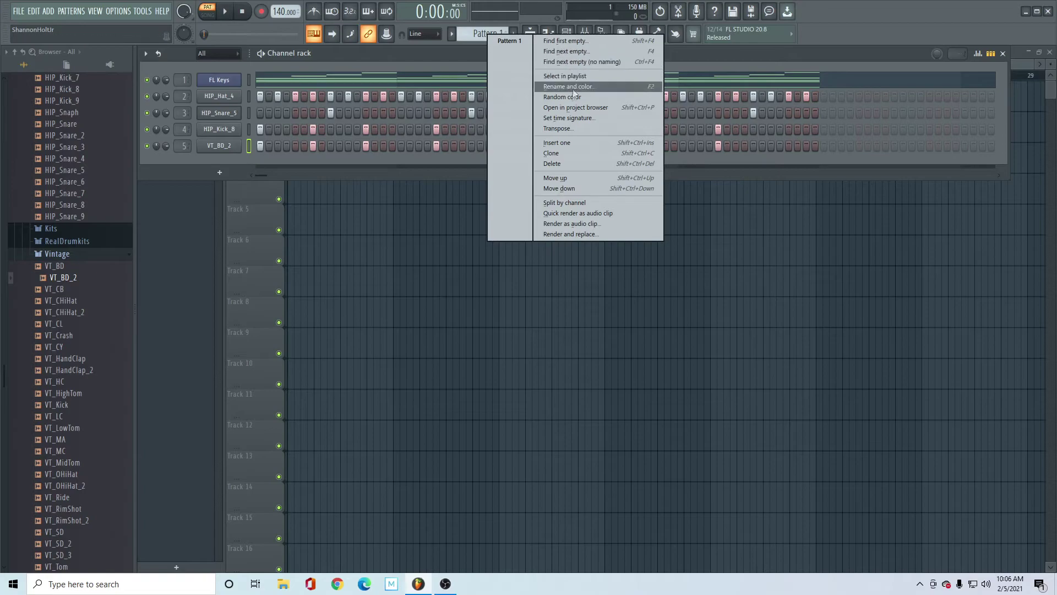
left_click(560, 203)
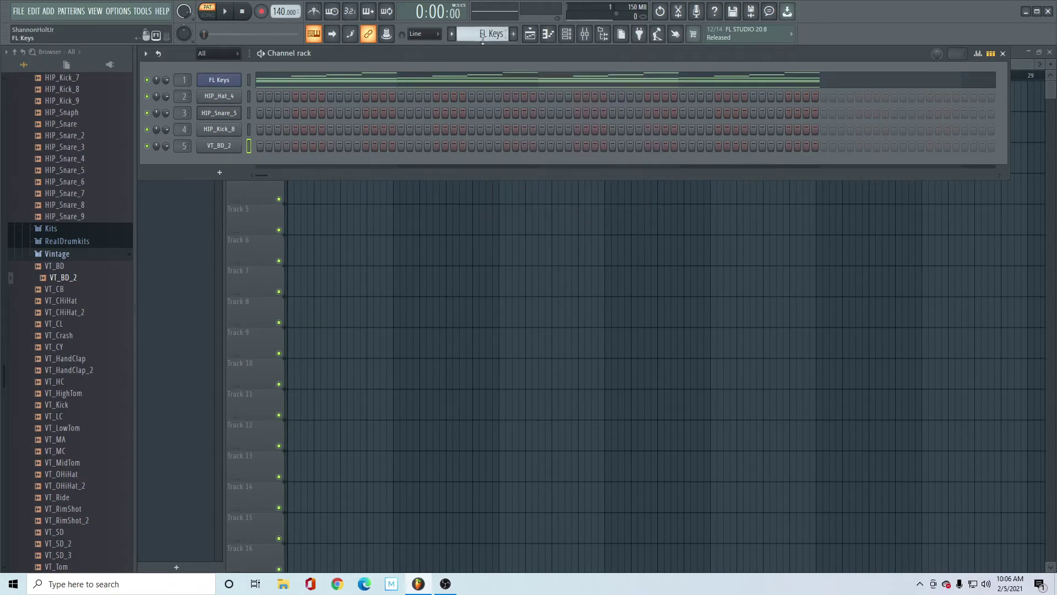
- Place the FL Keys pattern on playlist Track 1 and the HIP_Hat_4 pattern on Track 2, both starting at bar 1
left_click(532, 36)
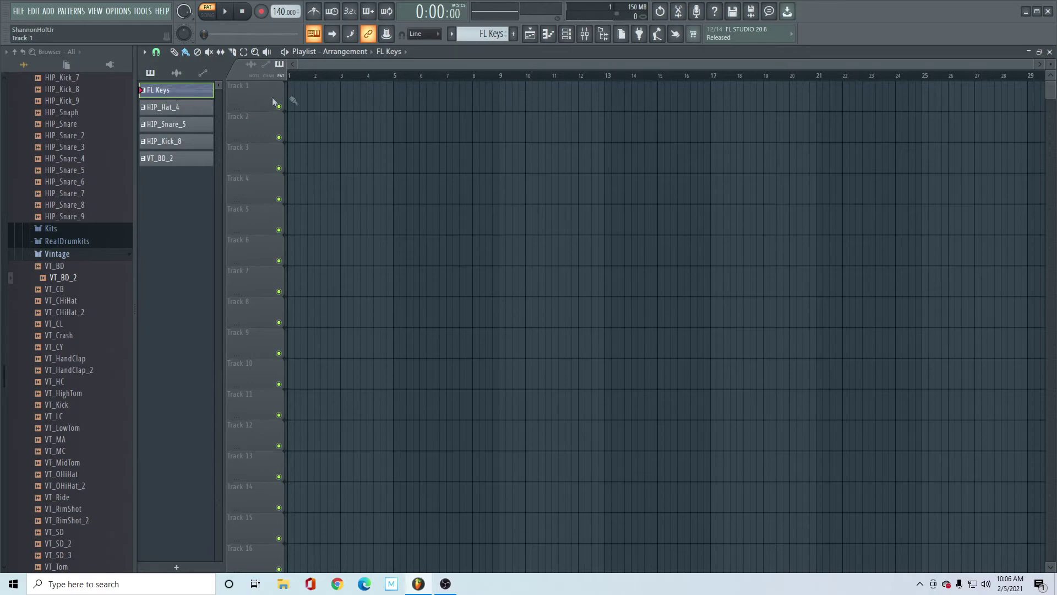
left_click(320, 100)
left_click_drag(351, 98, 299, 97)
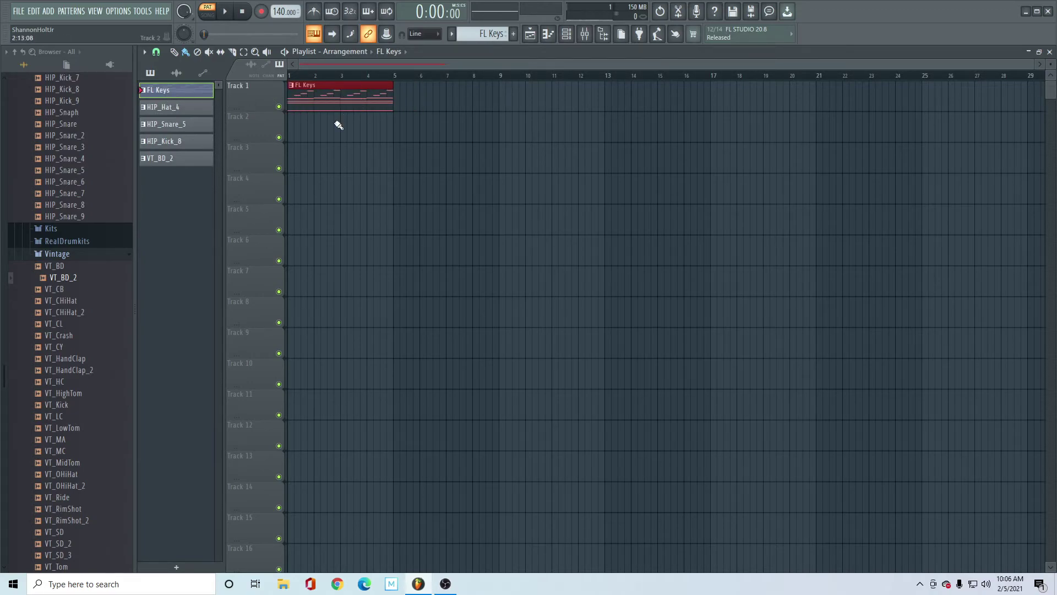
left_click(175, 110)
left_click(315, 125)
left_click_drag(304, 129, 290, 130)
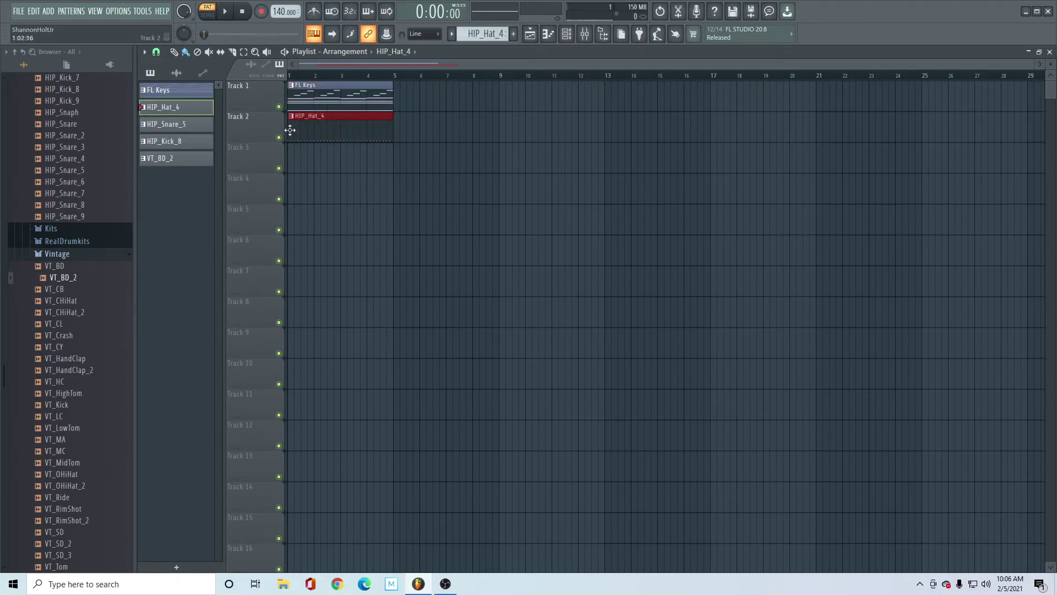
- Place the HIP_Snare_5, HIP_Kick_8 and VT_BD_2 patterns on playlist Tracks 3, 4 and 5, starting at bar 1
left_click(184, 126)
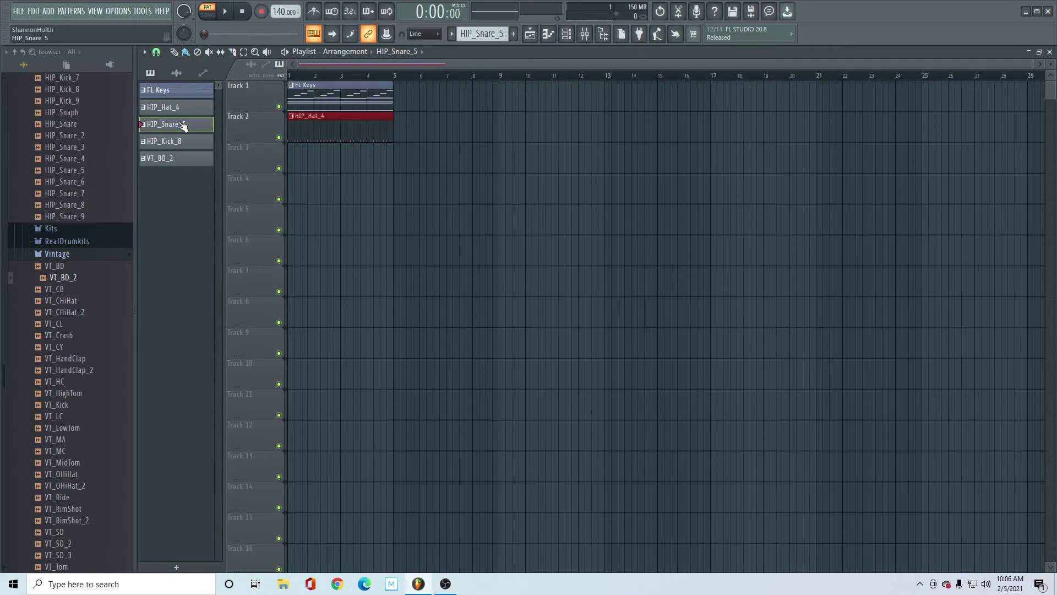
left_click_drag(317, 163, 290, 164)
left_click(195, 143)
left_click(304, 189)
left_click(193, 159)
left_click(306, 221)
left_click_drag(359, 222, 313, 220)
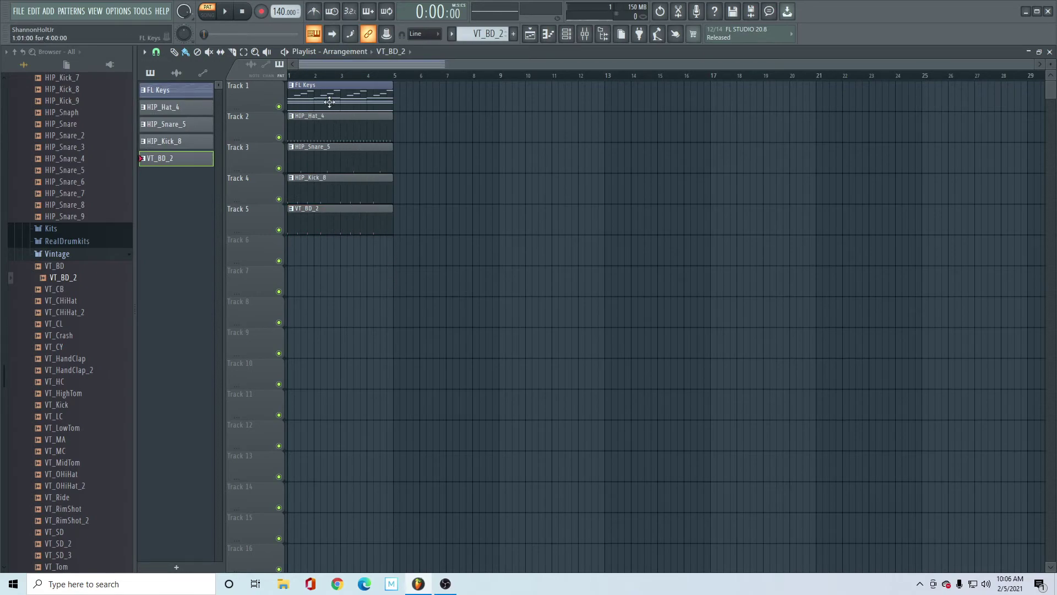
- Select all five playlist clips, duplicate them five times in a row to fill 24 bars, and clear the selection
left_click_drag(418, 263, 386, 215)
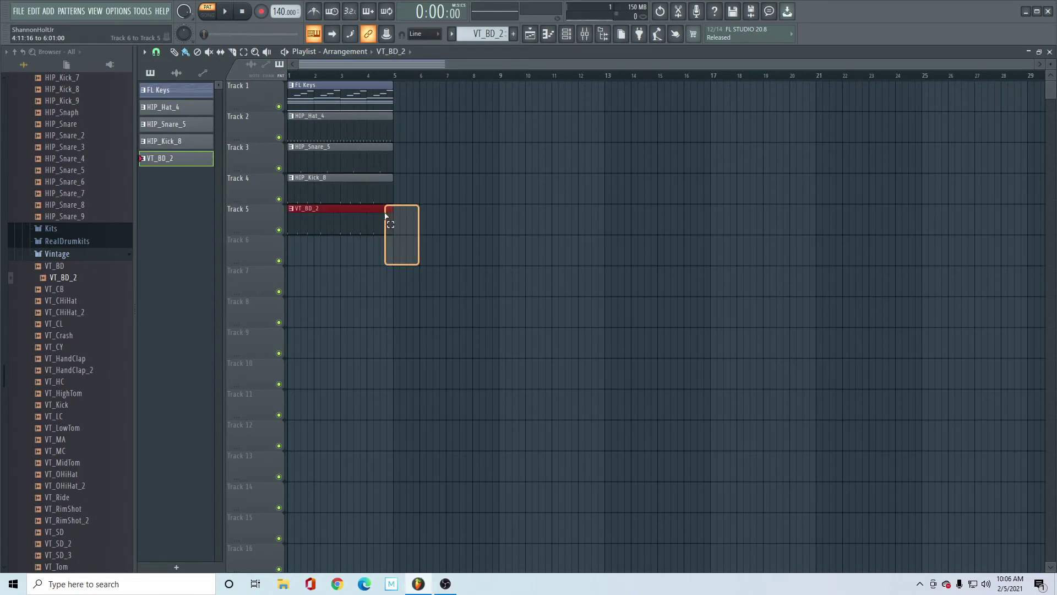
left_click_drag(386, 216, 292, 88)
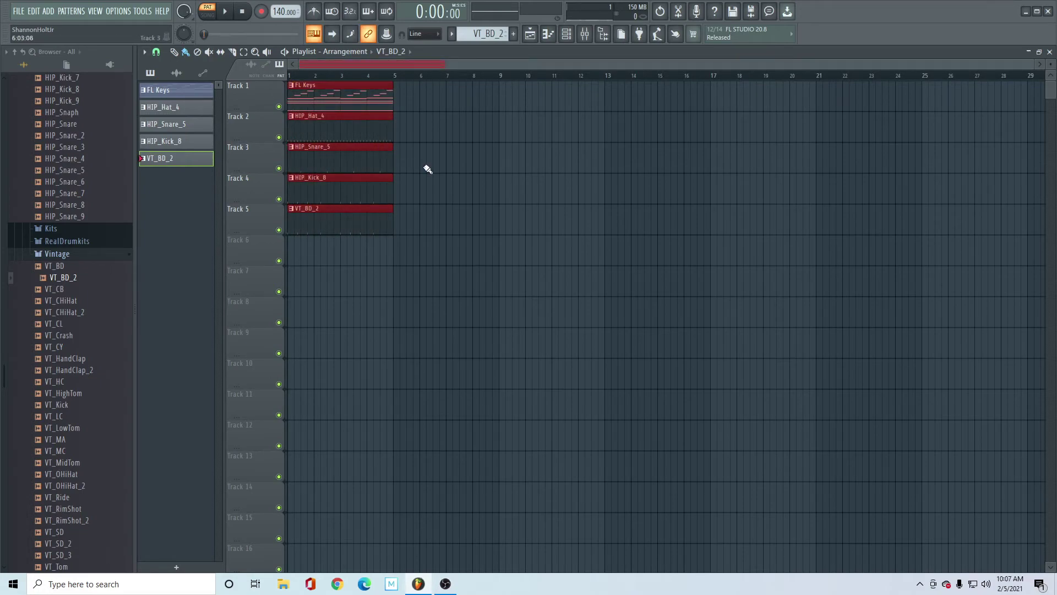
key("ctrl+b")
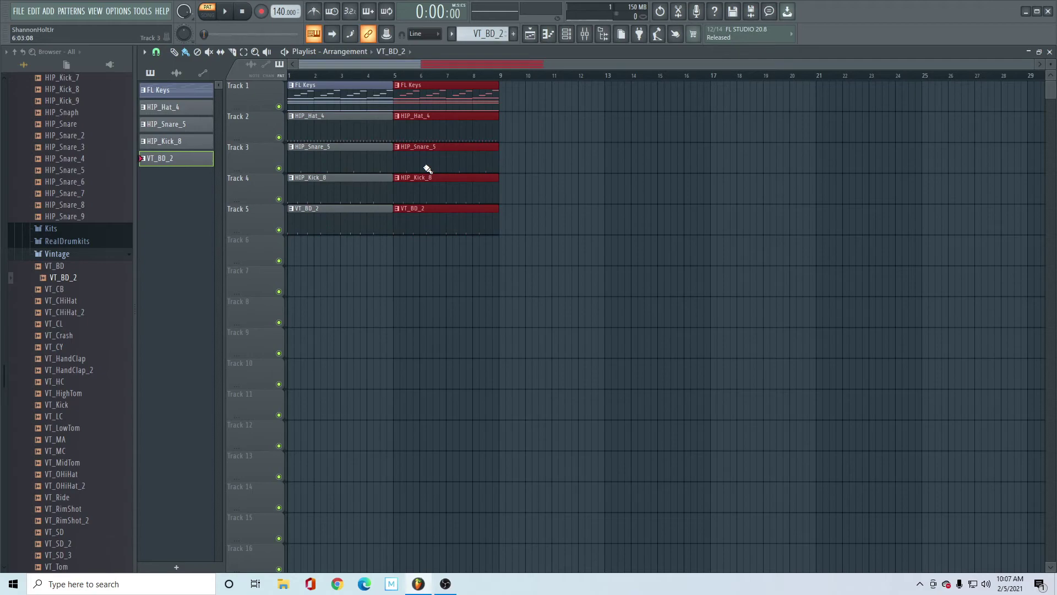
key("ctrl+b")
key("ctrl+b")
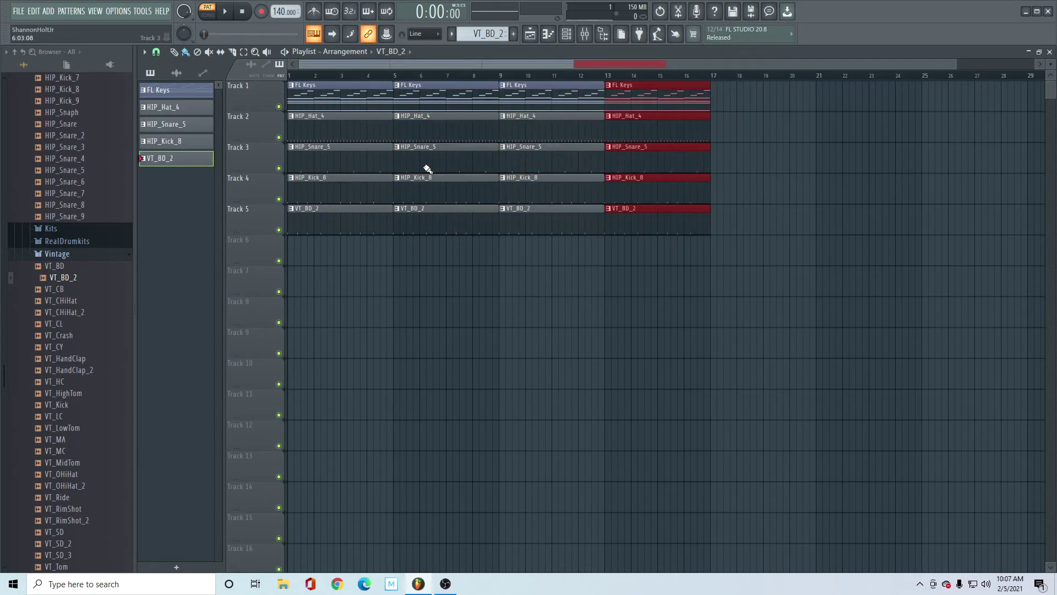
key("ctrl+b")
key("ctrl+b")
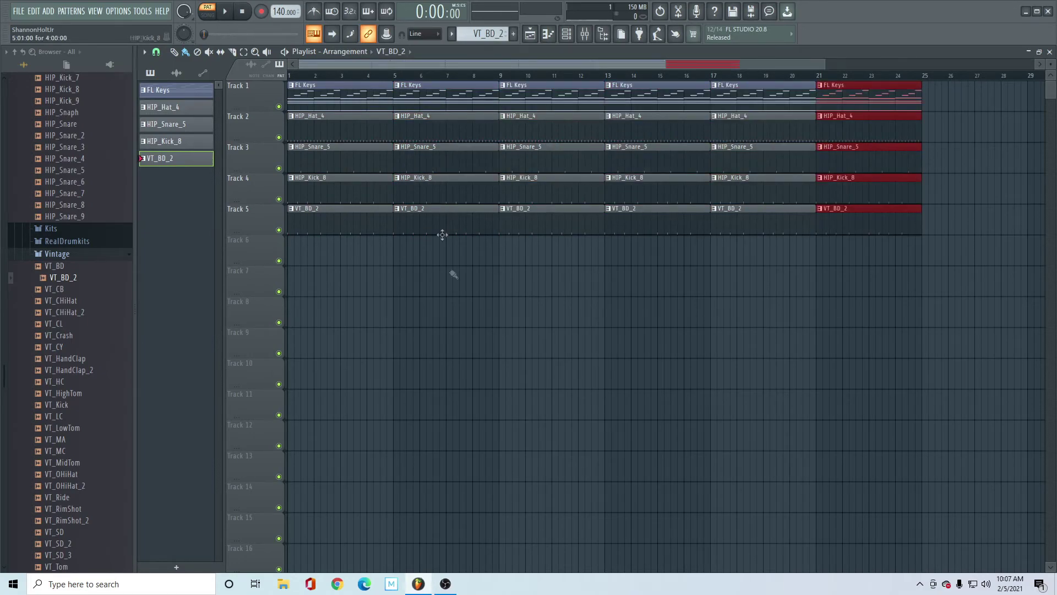
key("ctrl+d")
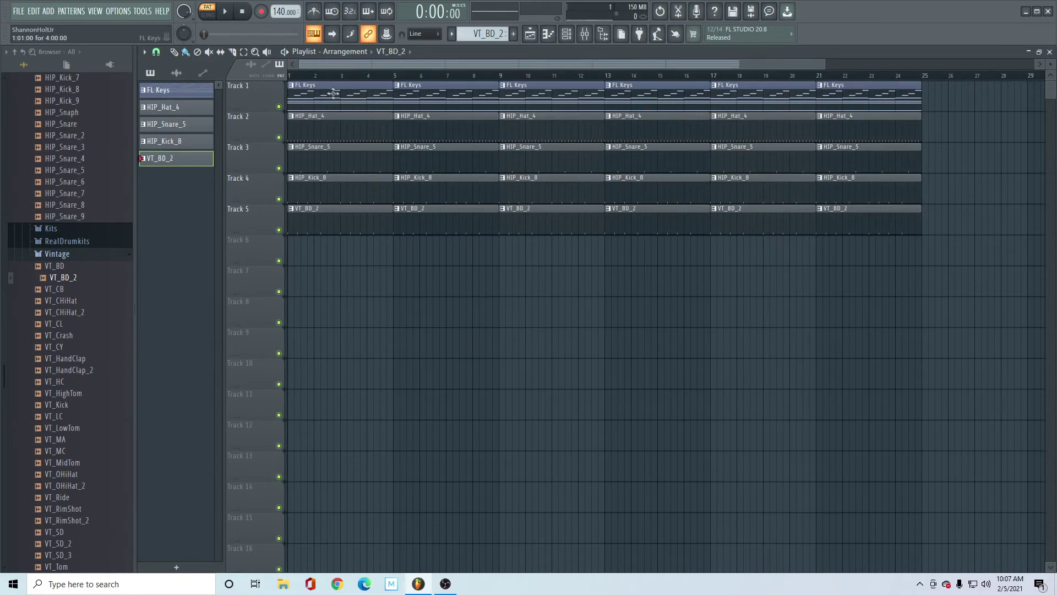
- Switch to song mode from bar 1 and delete the VT_BD_2, HIP_Kick_8, HIP_Snare_5 and HIP_Hat_4 clips in bars 1 to 4
left_click_drag(310, 76, 287, 85)
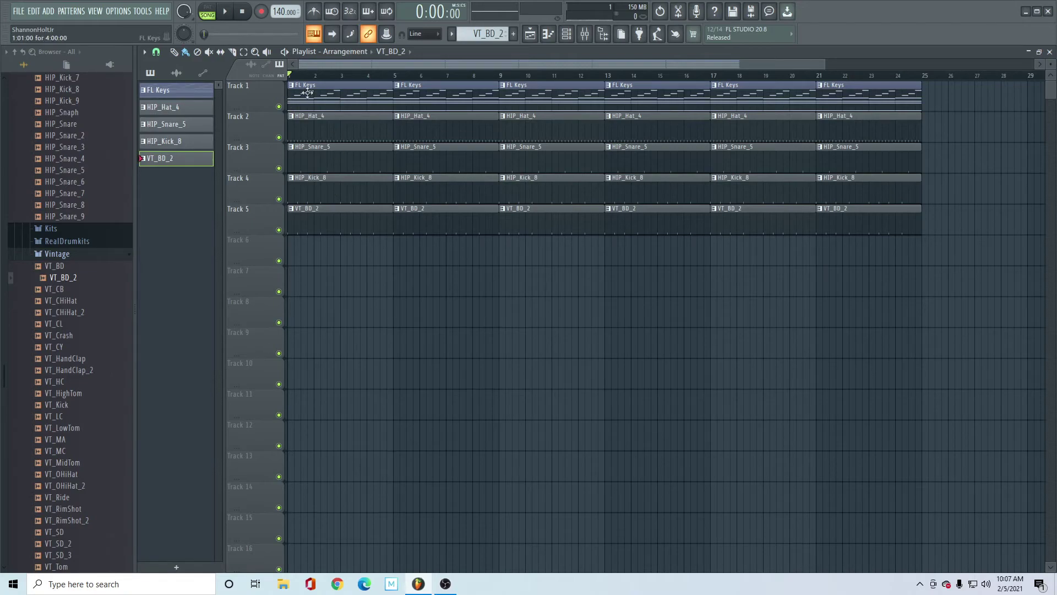
right_click(325, 232)
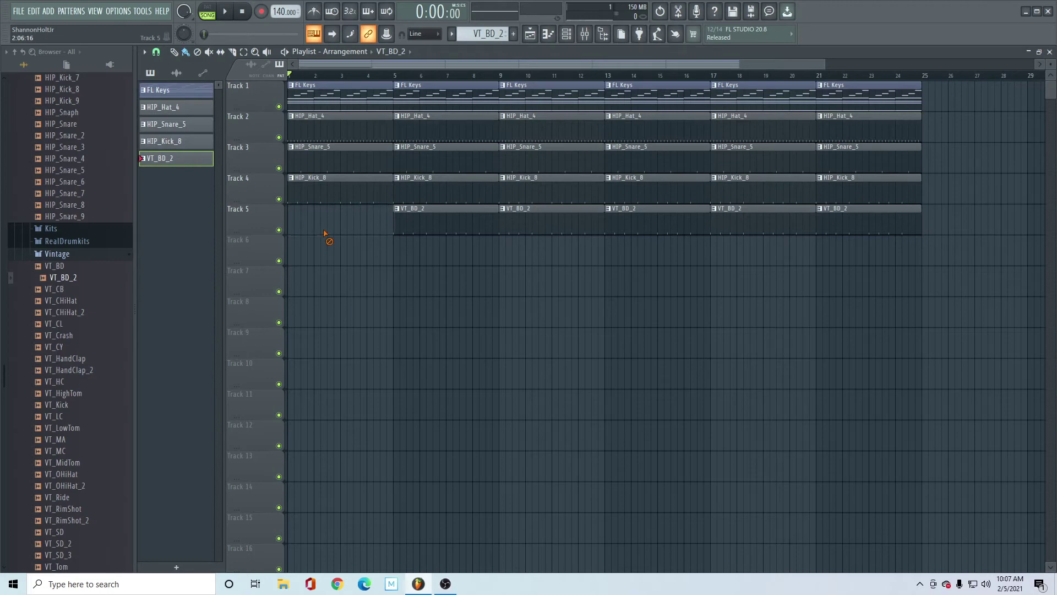
right_click(314, 197)
right_click(322, 165)
right_click(322, 138)
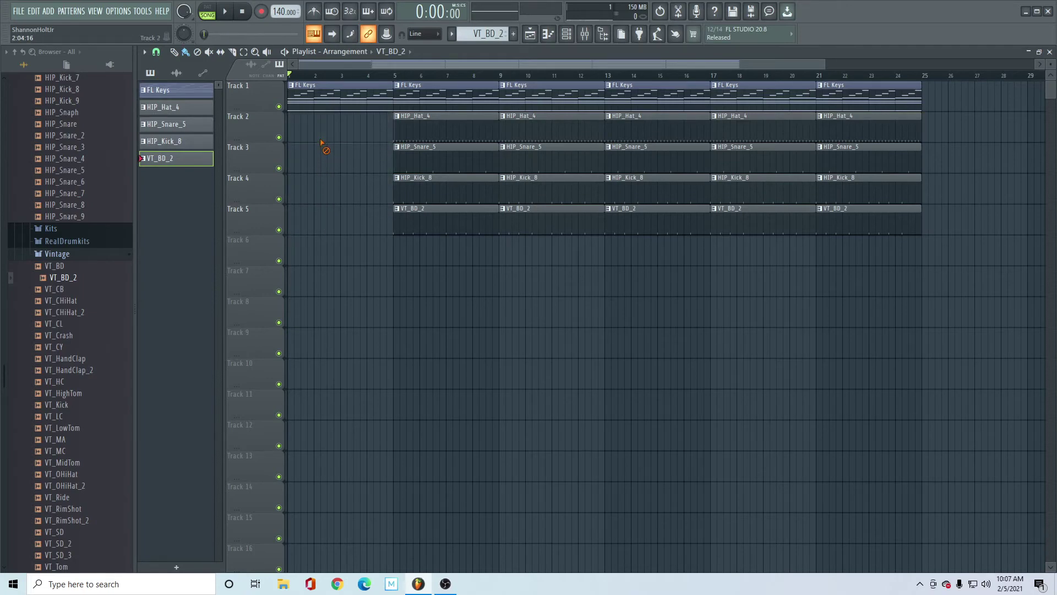
- Play the song from the start and delete the HIP_Snare_5, HIP_Kick_8 and VT_BD_2 clips in bars 5 to 8
scroll(383, 77, "down", 2)
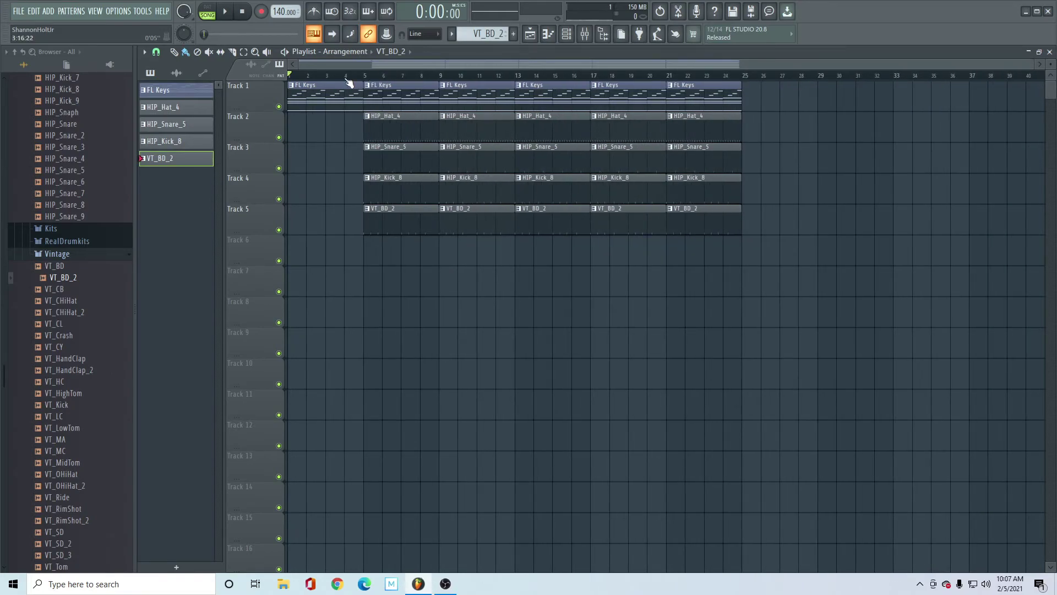
key("space")
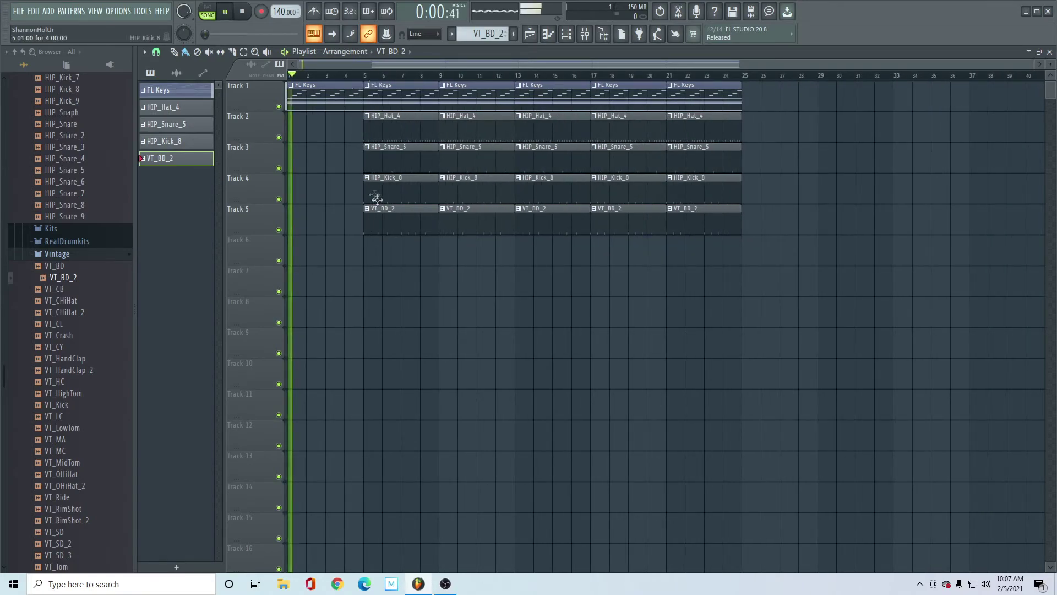
right_click(379, 162)
right_click(385, 193)
right_click(390, 224)
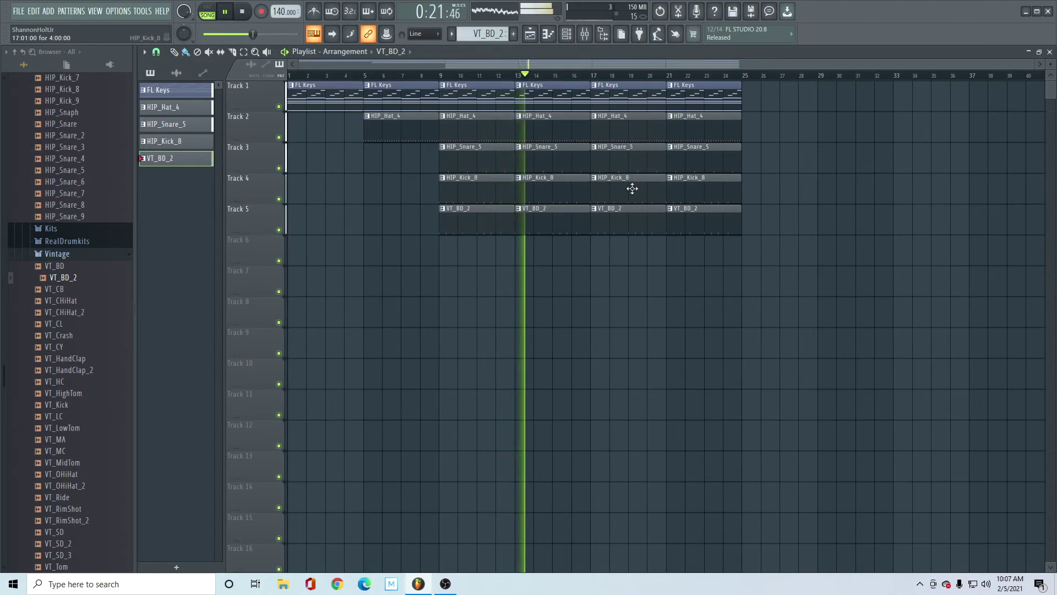
- Delete the VT_BD_2 clips from bar 13 on, the HIP_Hat_4 clips from bar 17 on and the FL Keys clip at bar 21, stopping playback
right_click(634, 216)
right_click(695, 215)
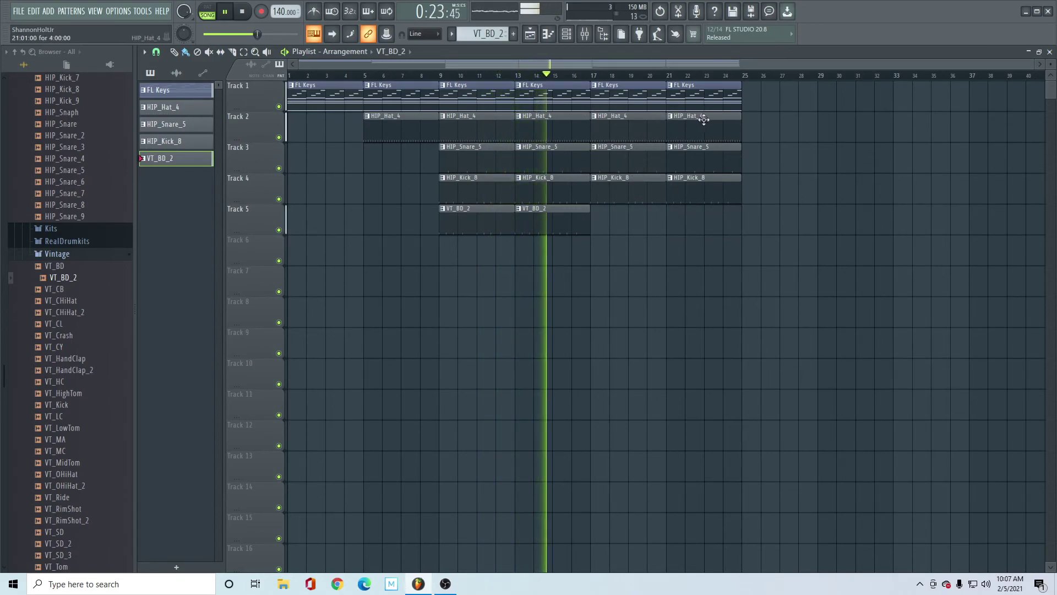
right_click(635, 134)
right_click(695, 128)
right_click(715, 104)
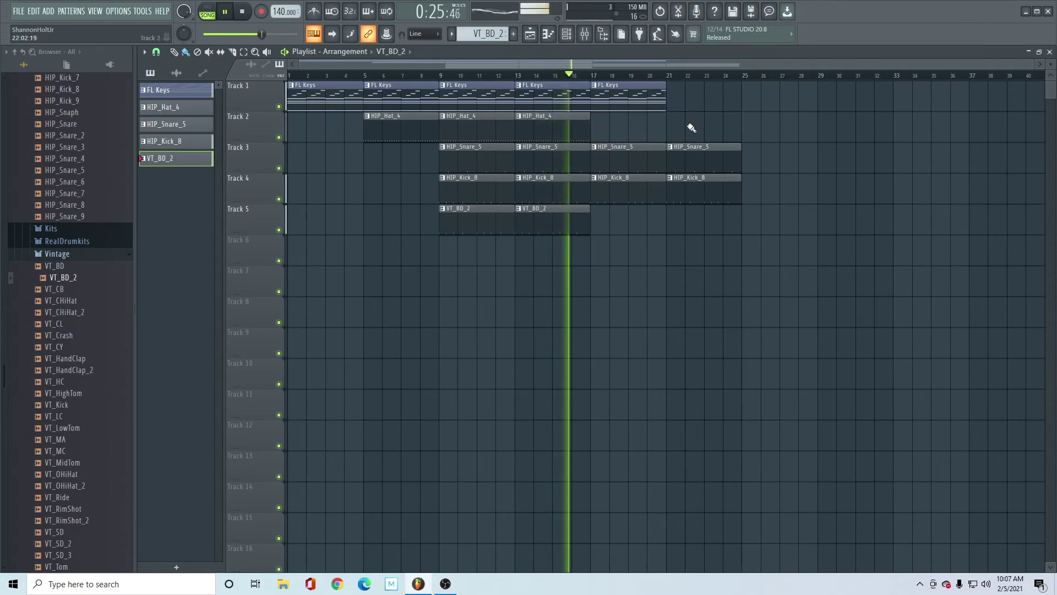
key("space")
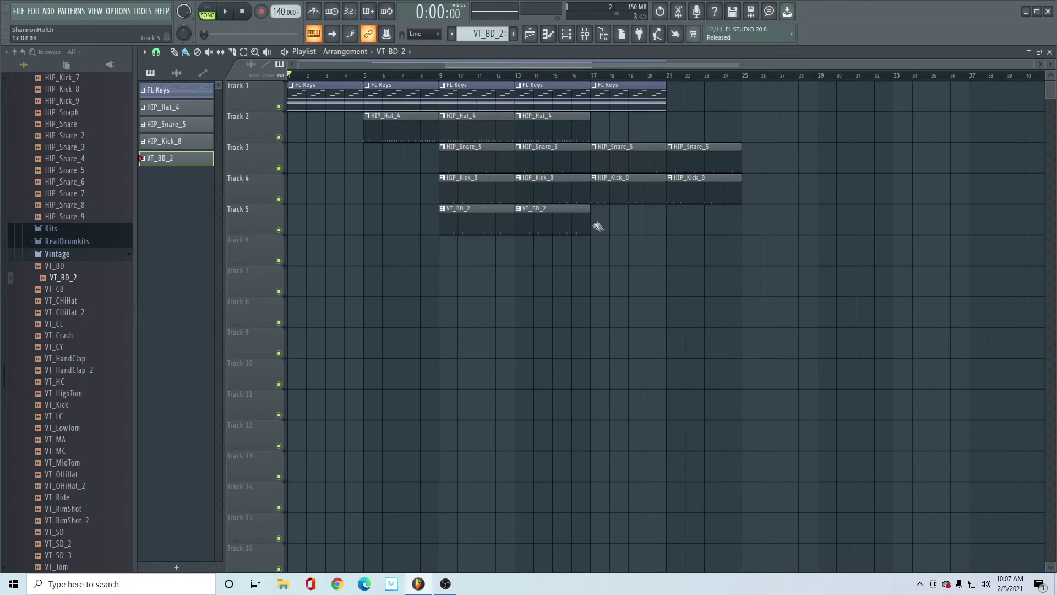
right_click(547, 232)
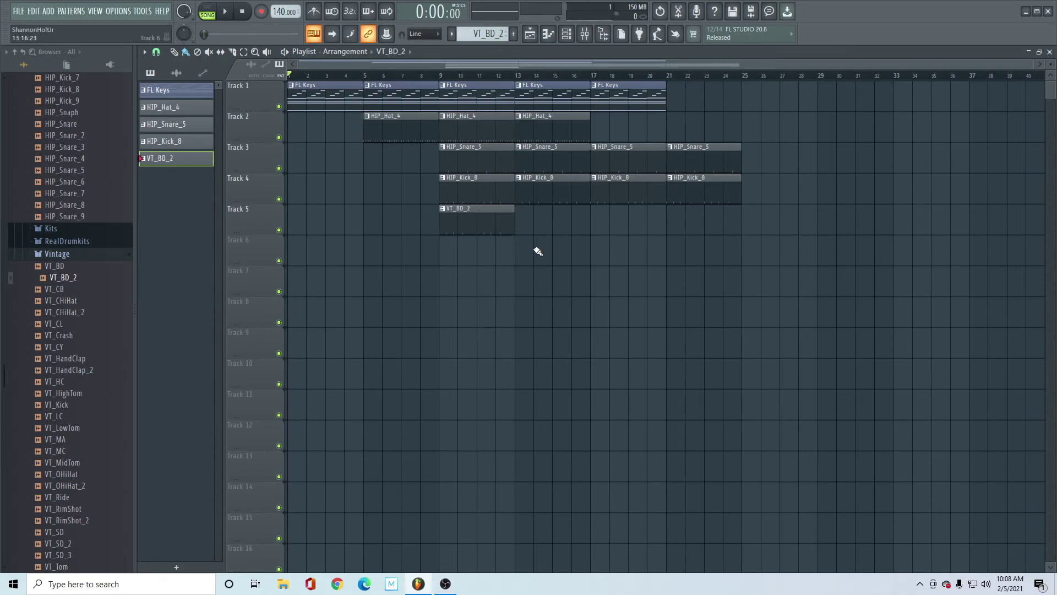
- Undo the deletion of the VT_BD_2 clip at bar 13 and duplicate the HIP_Hat_4 clip twice to fill bars 17 to 24
key("ctrl+z")
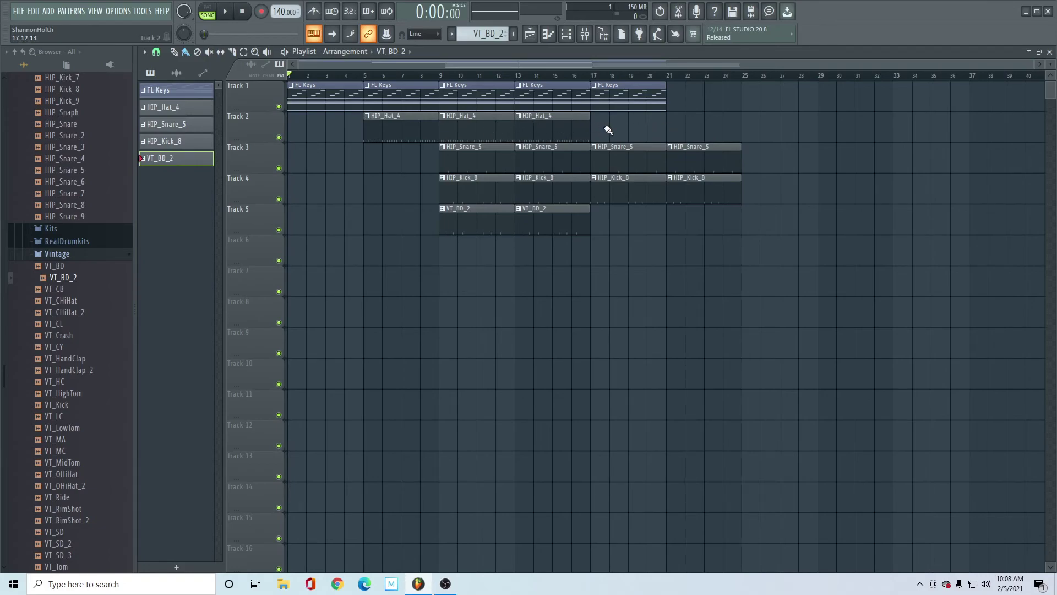
left_click_drag(605, 130, 546, 130)
key("ctrl+b")
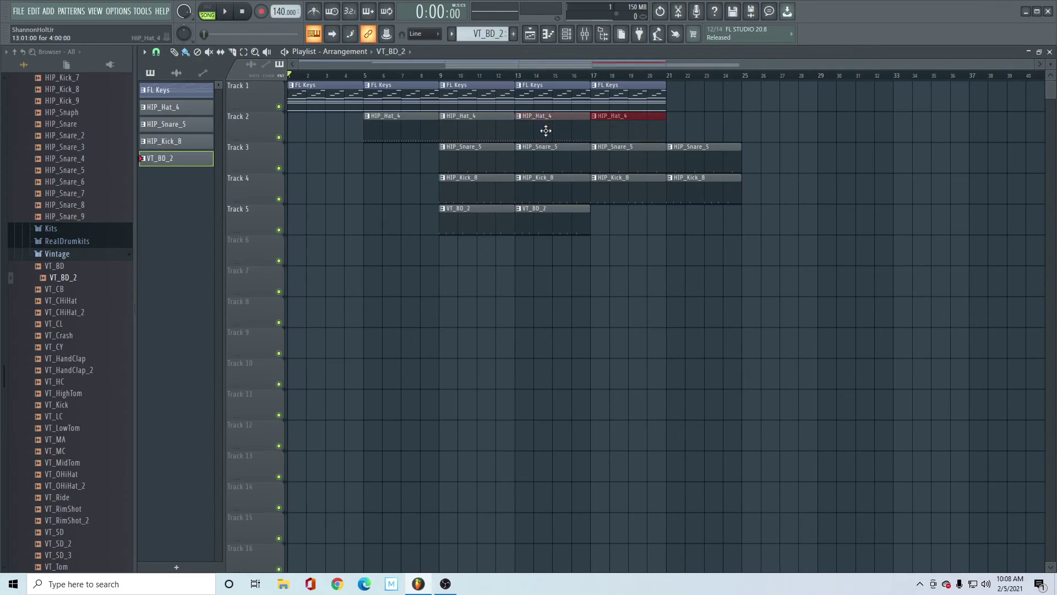
key("ctrl+b")
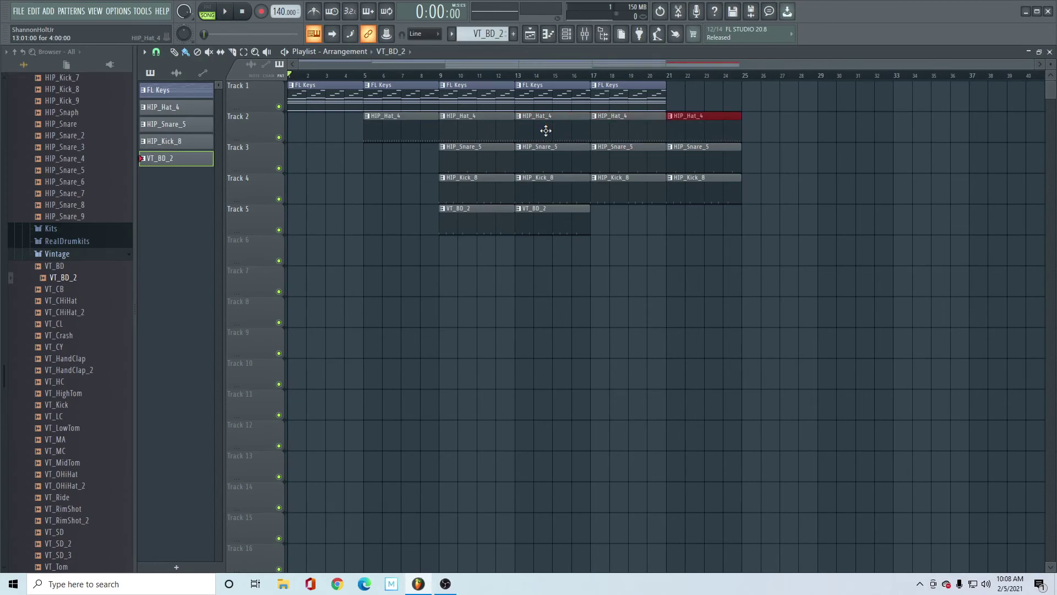
left_click(708, 300, "ctrl")
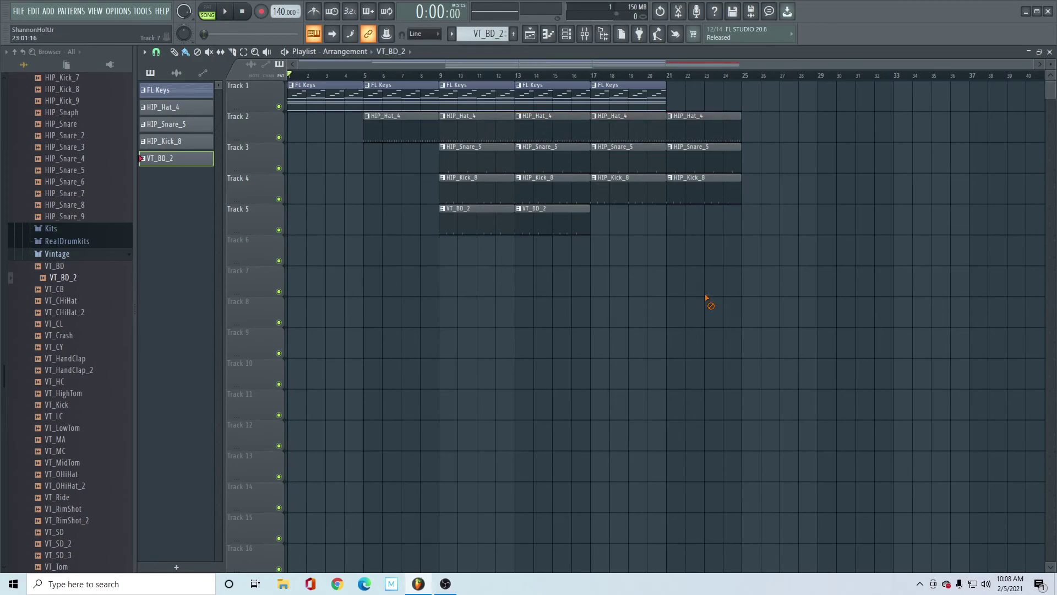
- Duplicate the FL Keys clip at bar 17 into bars 21 to 24 and clear the selection
left_click(663, 97)
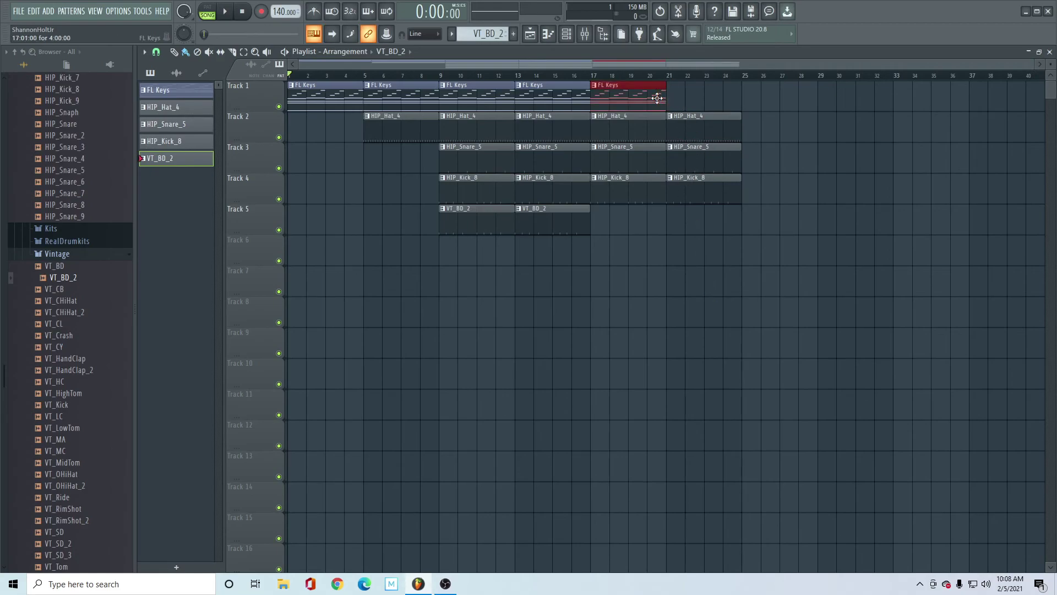
key("ctrl+b")
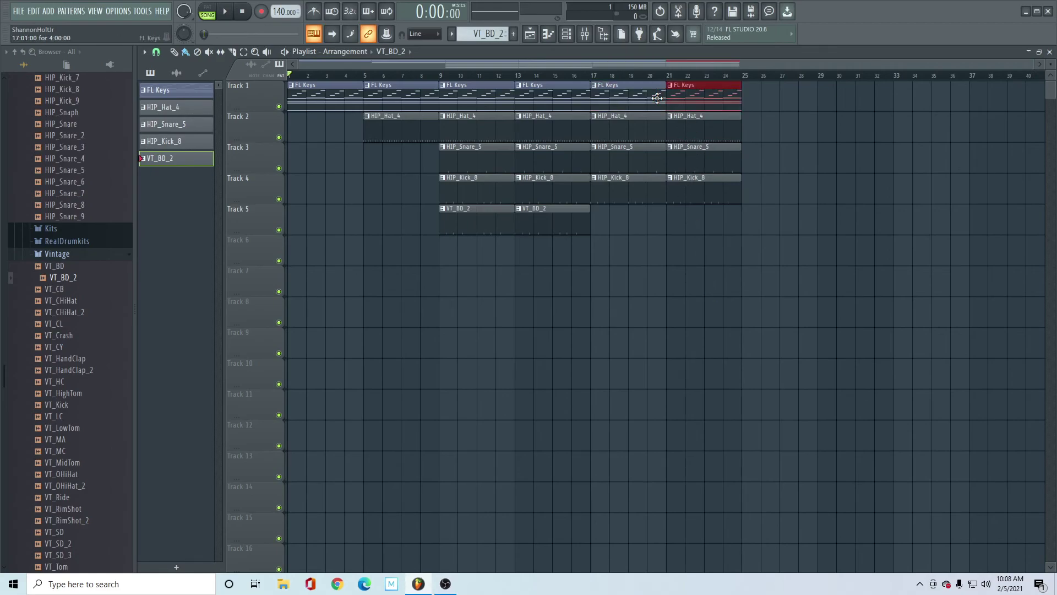
left_click(617, 284, "ctrl")
- Duplicate the two VT_BD_2 clips of bars 9 to 16 into bars 17 to 24 and clear the selection
left_click_drag(615, 204, 479, 231)
key("ctrl+b")
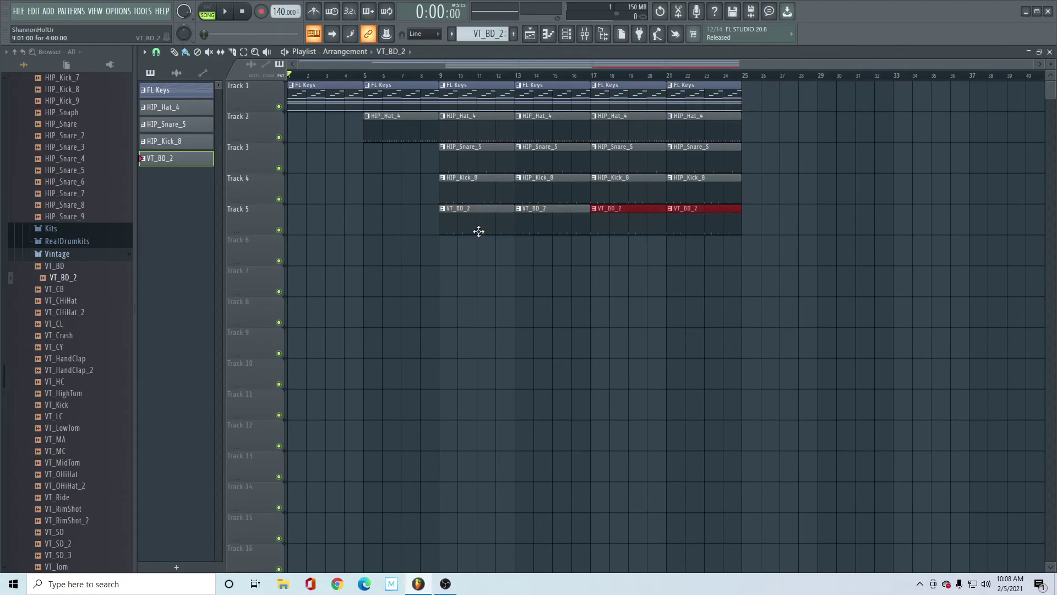
left_click(612, 250, "ctrl")
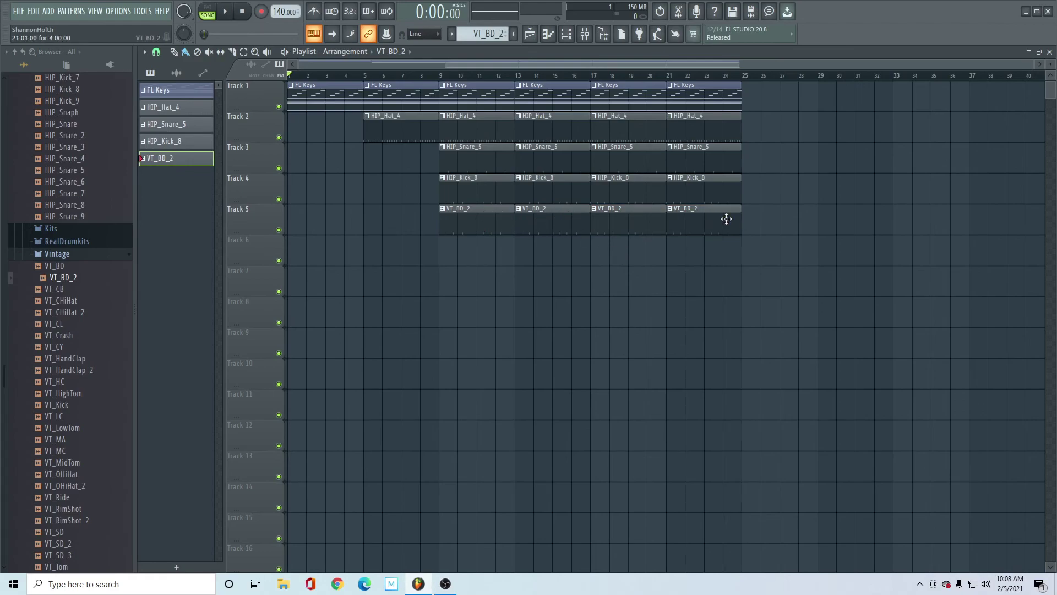
- Delete the VT_BD_2 clips at bars 17 and 21 and play the song from the start
right_click(626, 232)
right_click(687, 226)
key("space")
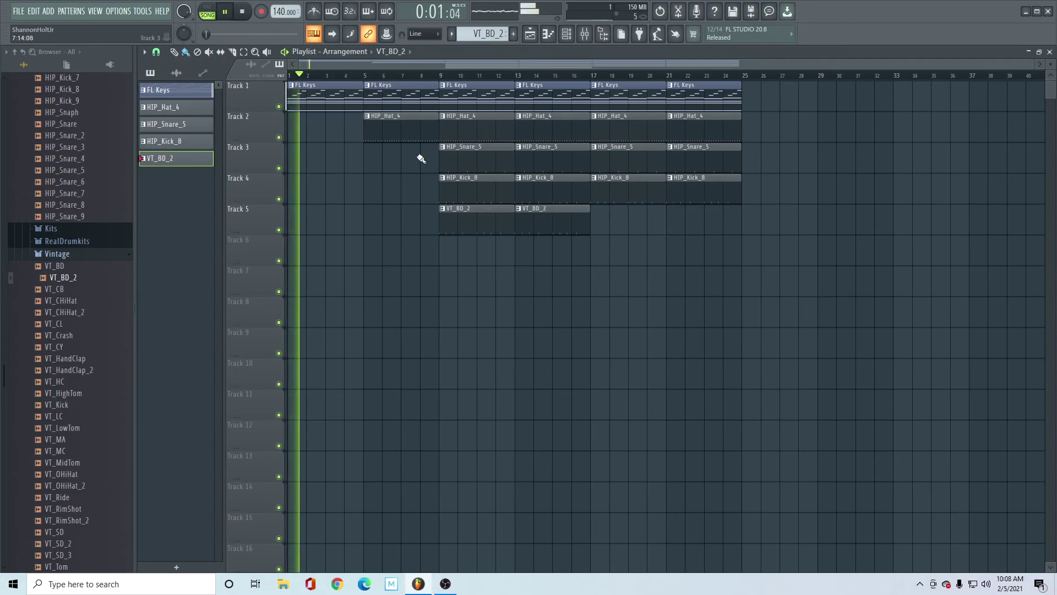